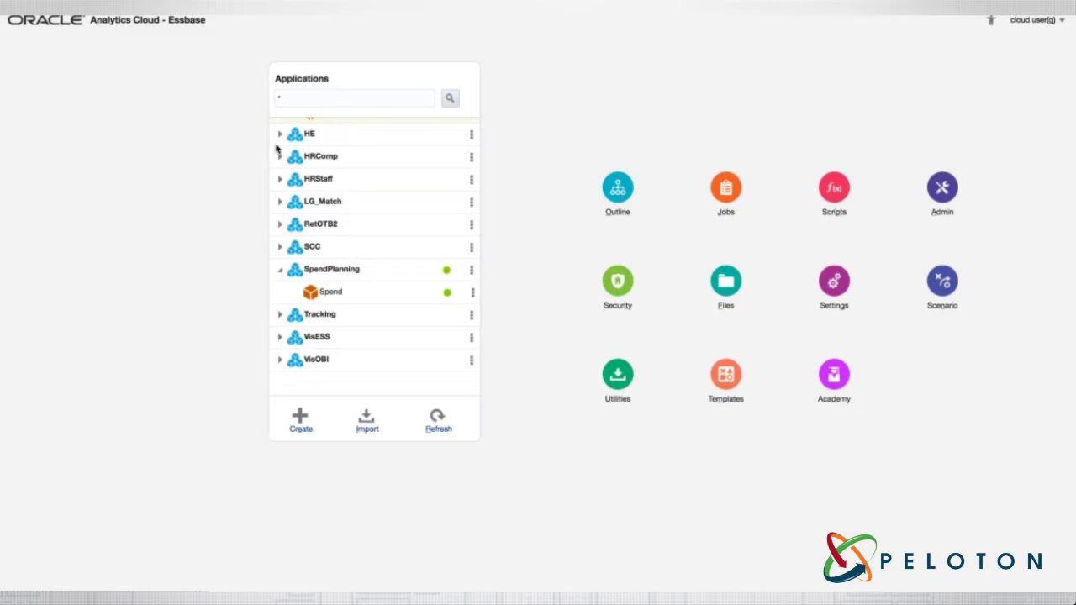
View the options for creating a new application and cube, and cancel without creating anything
scroll(278, 148, up, 3)
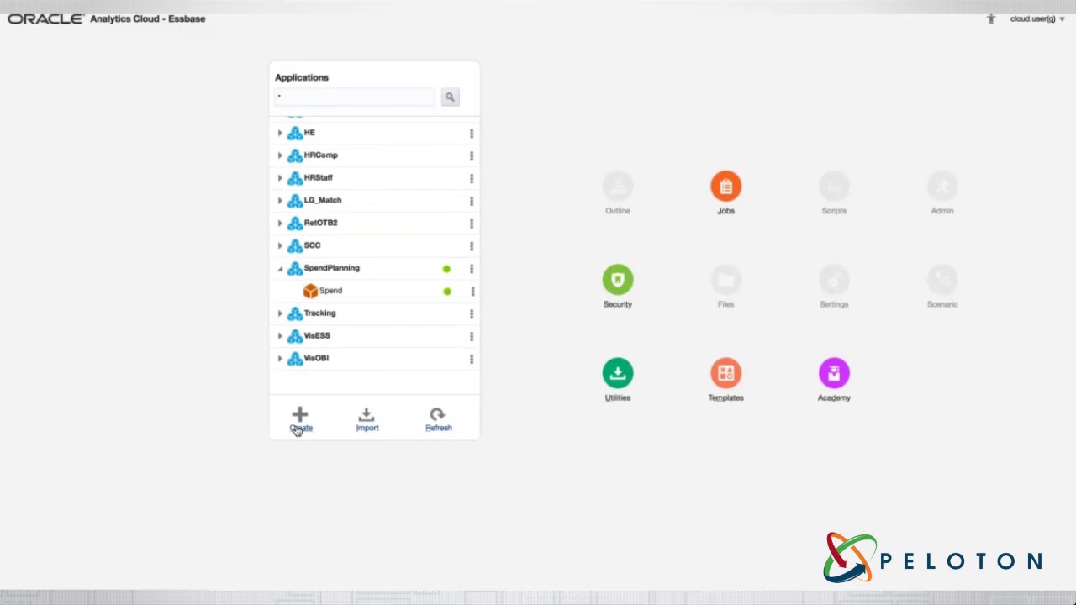
click(299, 426)
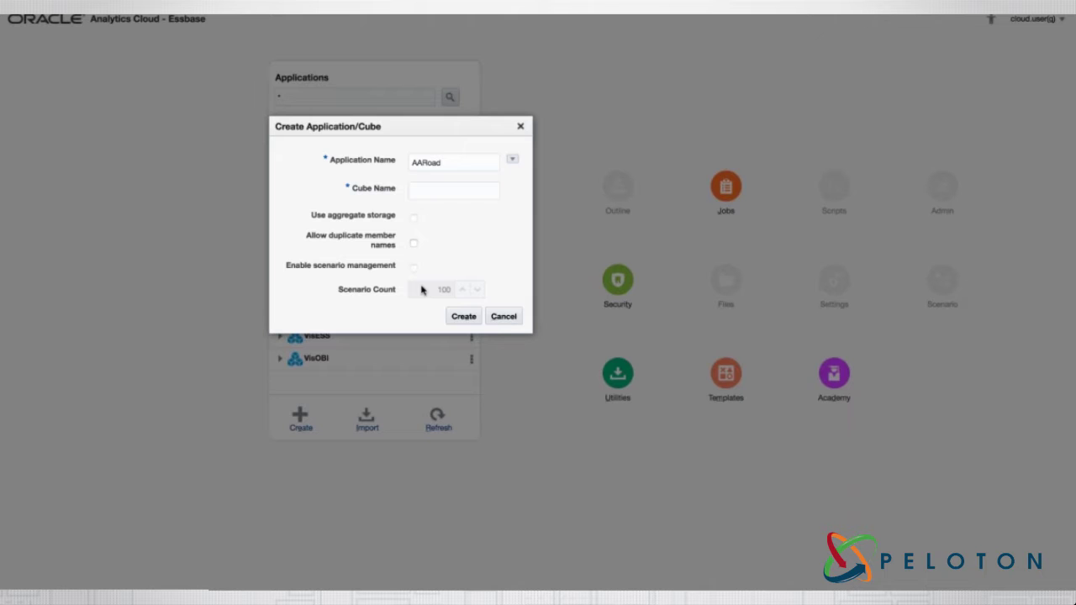
click(505, 317)
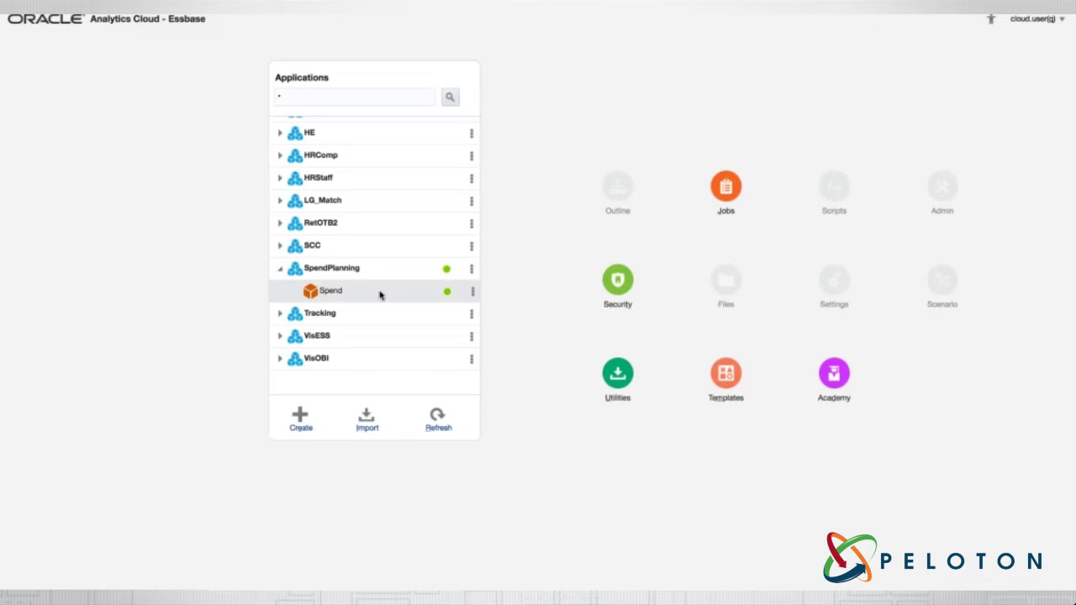
Select the Spend cube of the SpendPlanning application and open its outline
click(428, 295)
drag(429, 293, 424, 335)
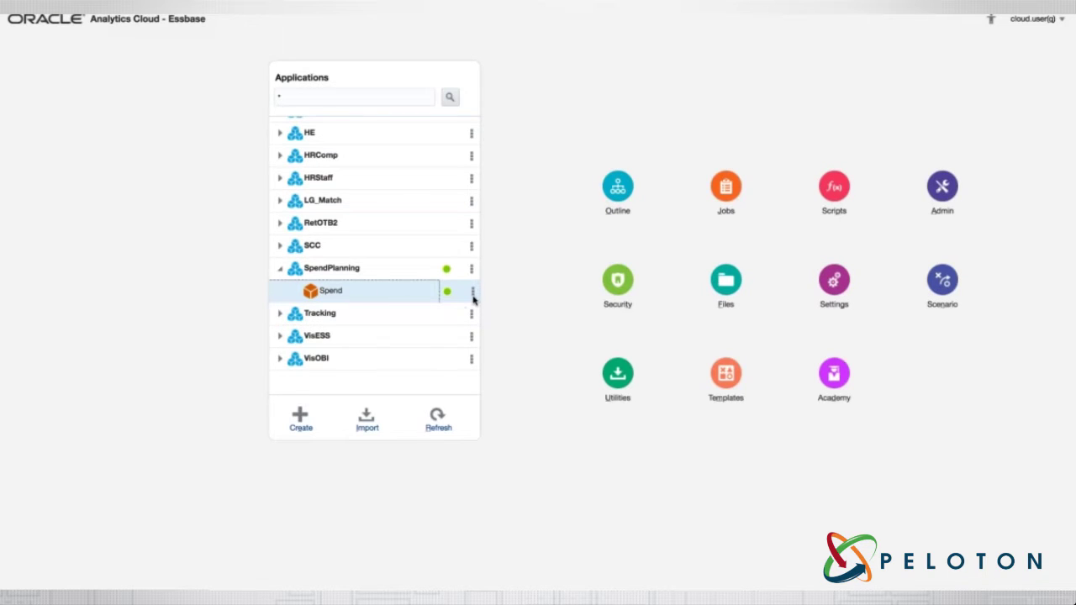
click(617, 186)
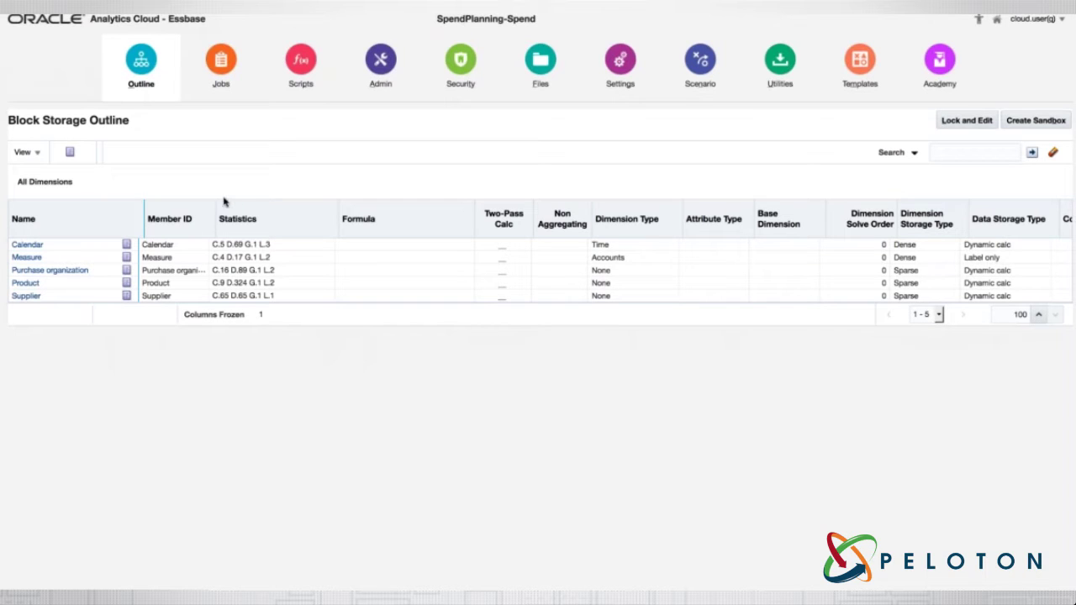
Examine the members of the Calendar and Measure dimensions one after the other, returning to the list of all dimensions
click(28, 245)
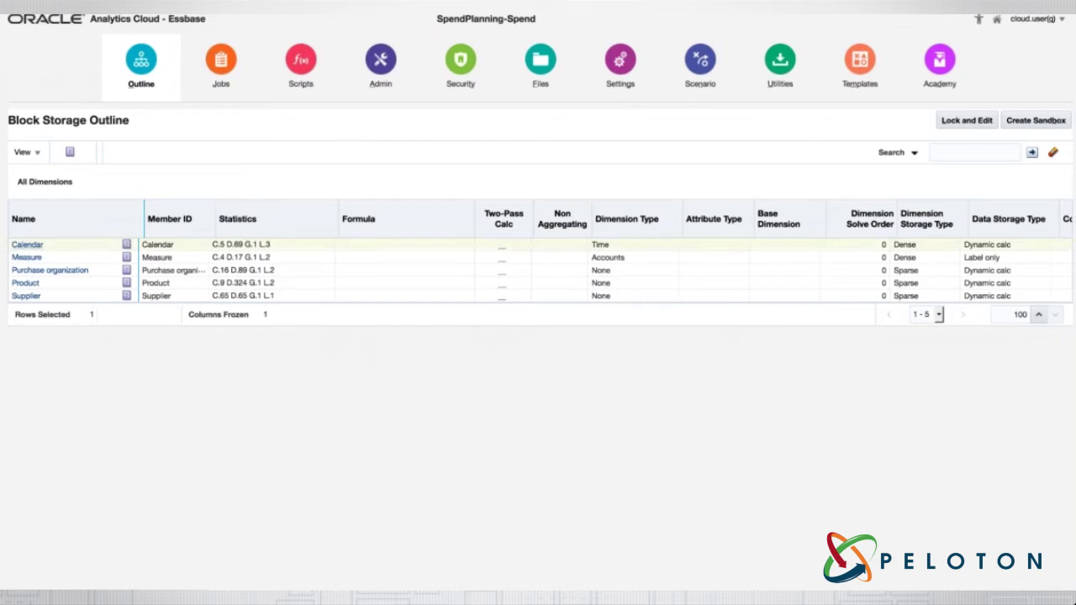
click(27, 245)
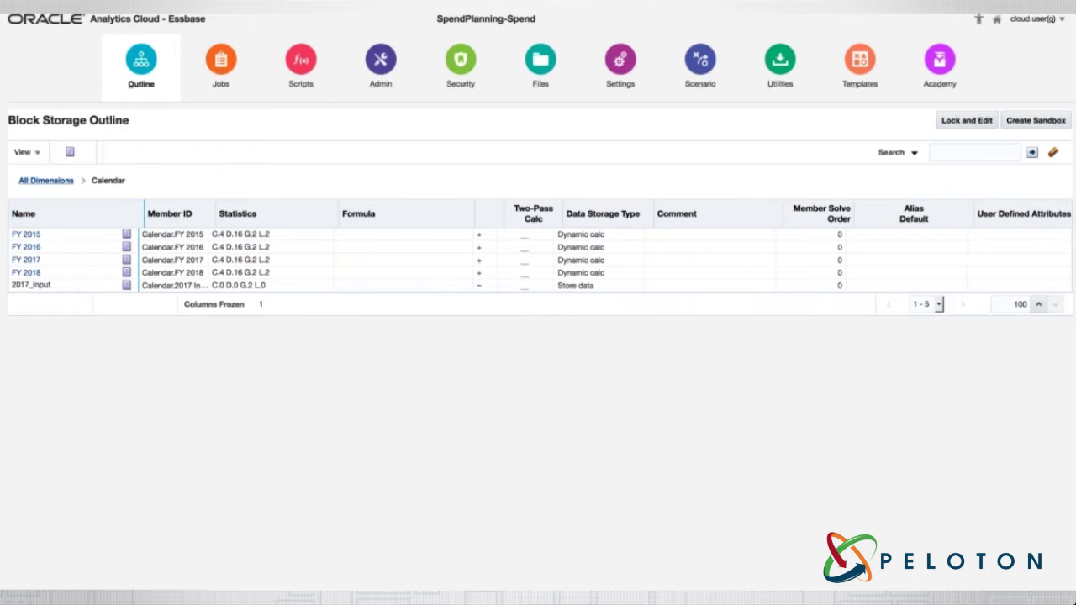
click(46, 180)
click(168, 258)
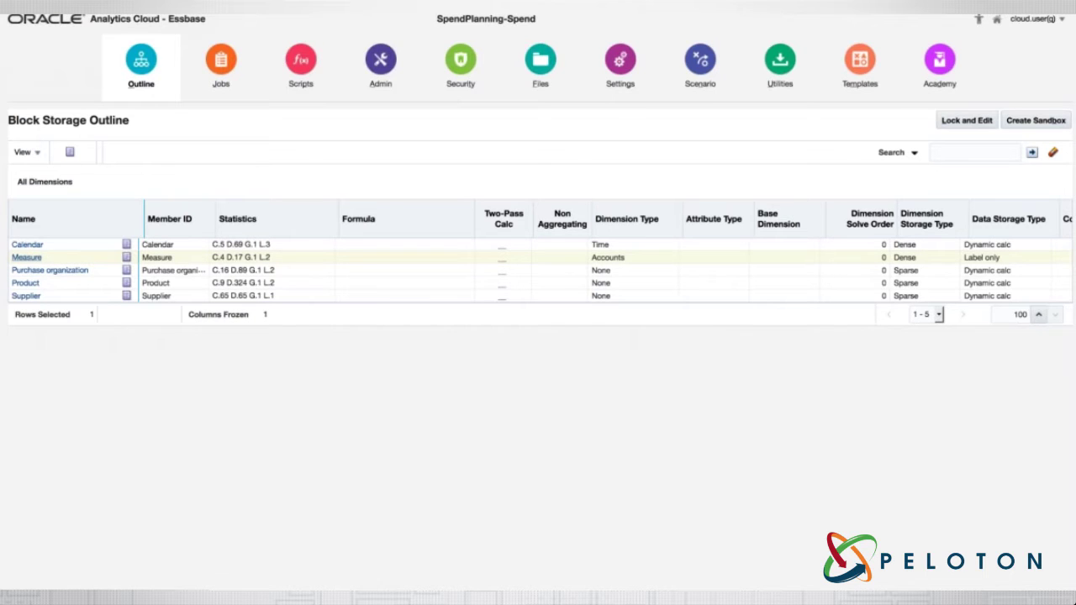
click(26, 258)
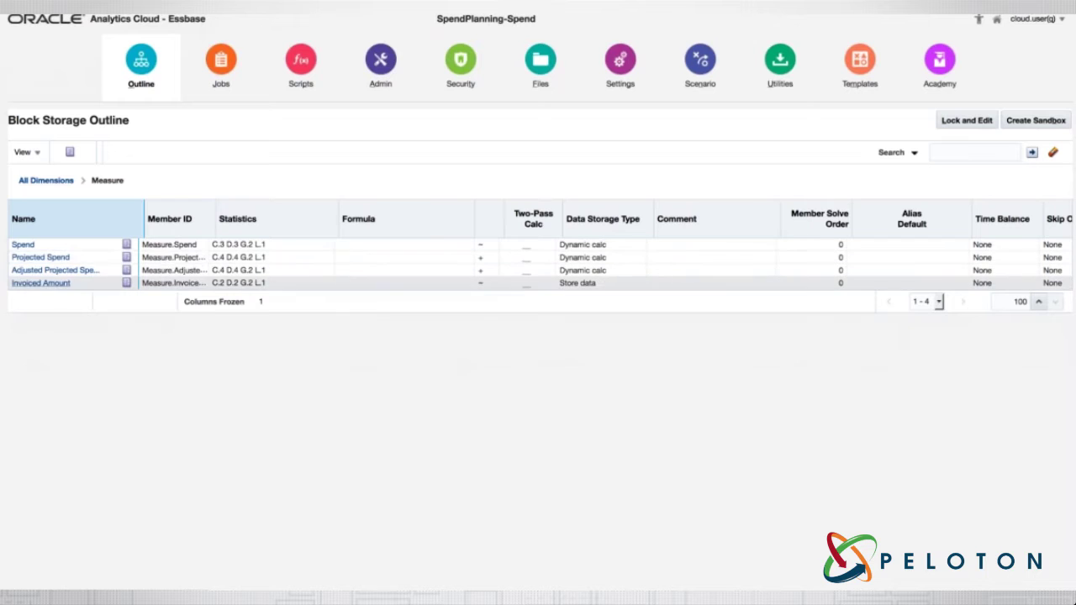
click(46, 180)
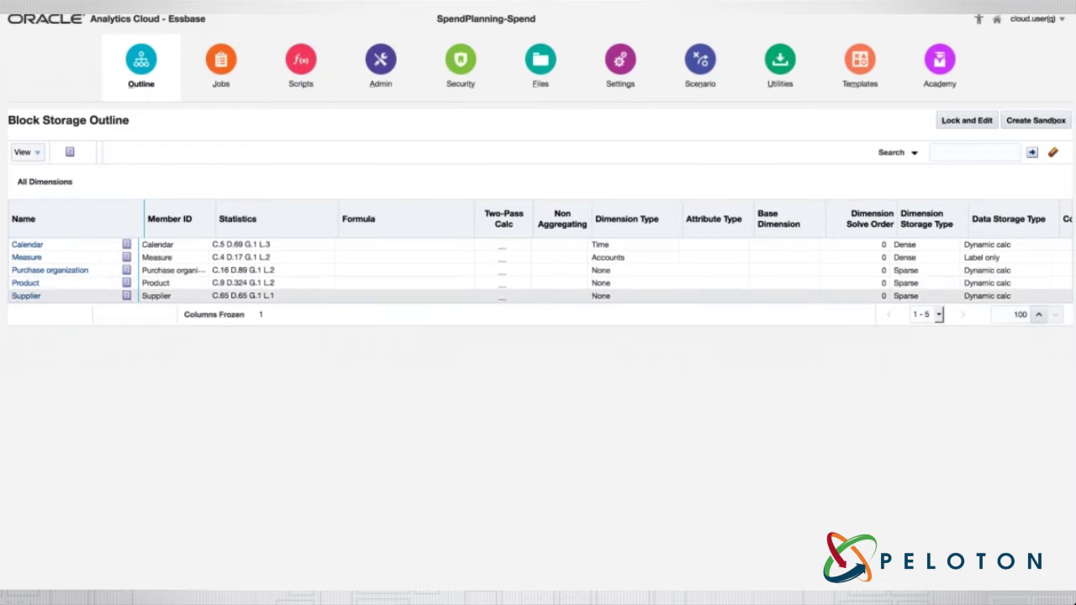
Drill down through the Product dimension to the IT and Equipment members and return to all dimensions
click(25, 282)
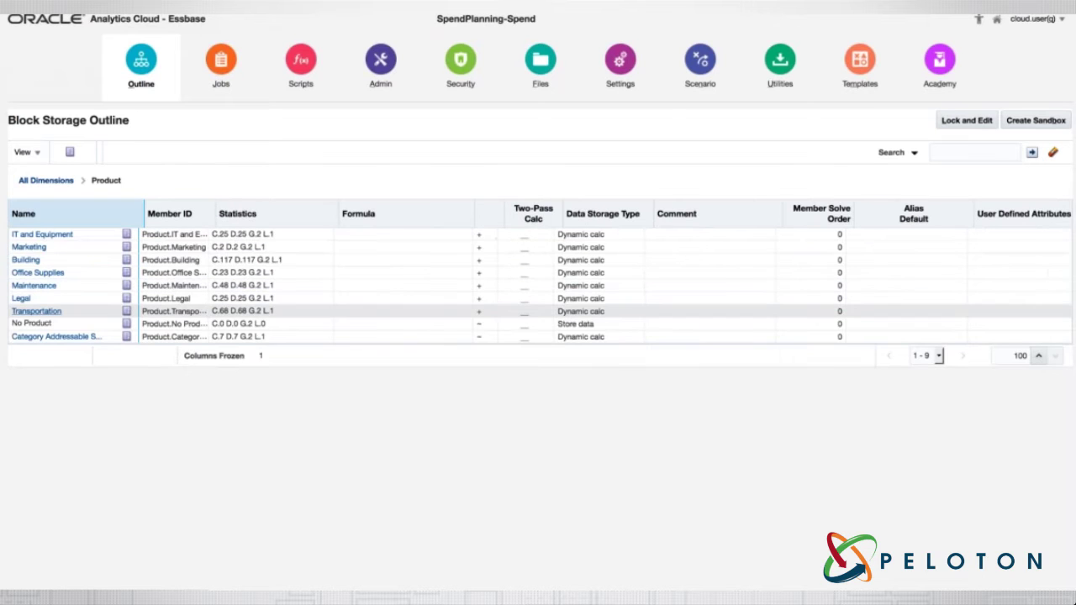
click(42, 234)
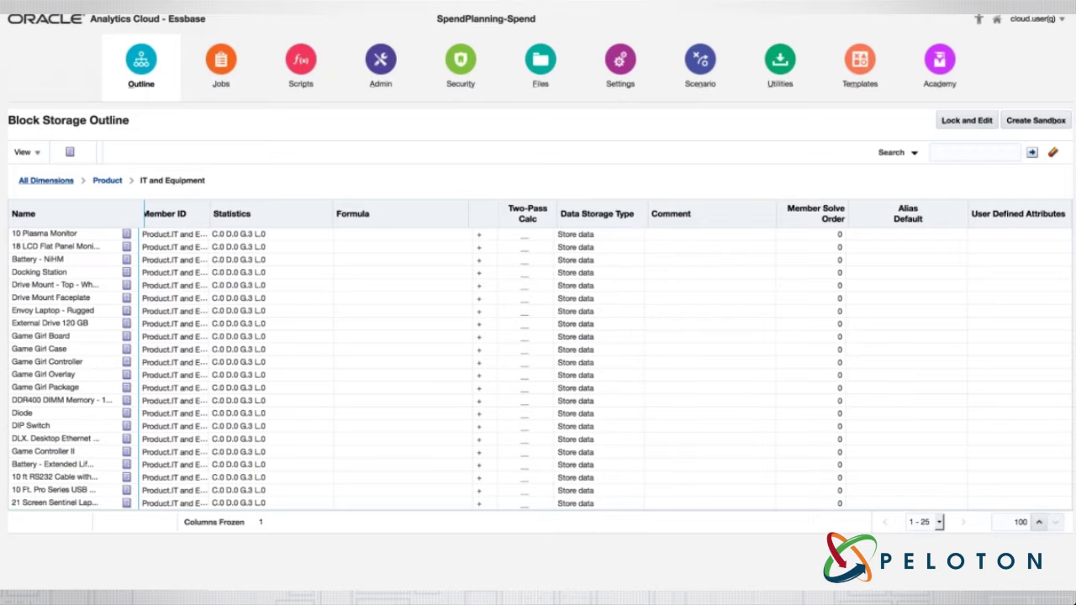
click(45, 180)
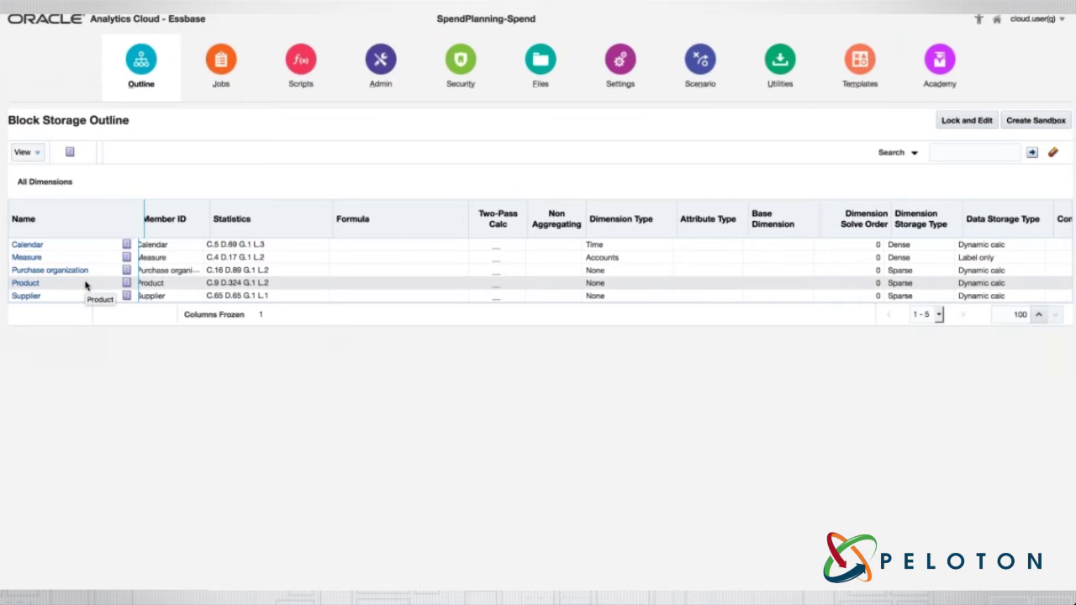
Open the cube's job list and start a new job to view the available job types
click(221, 84)
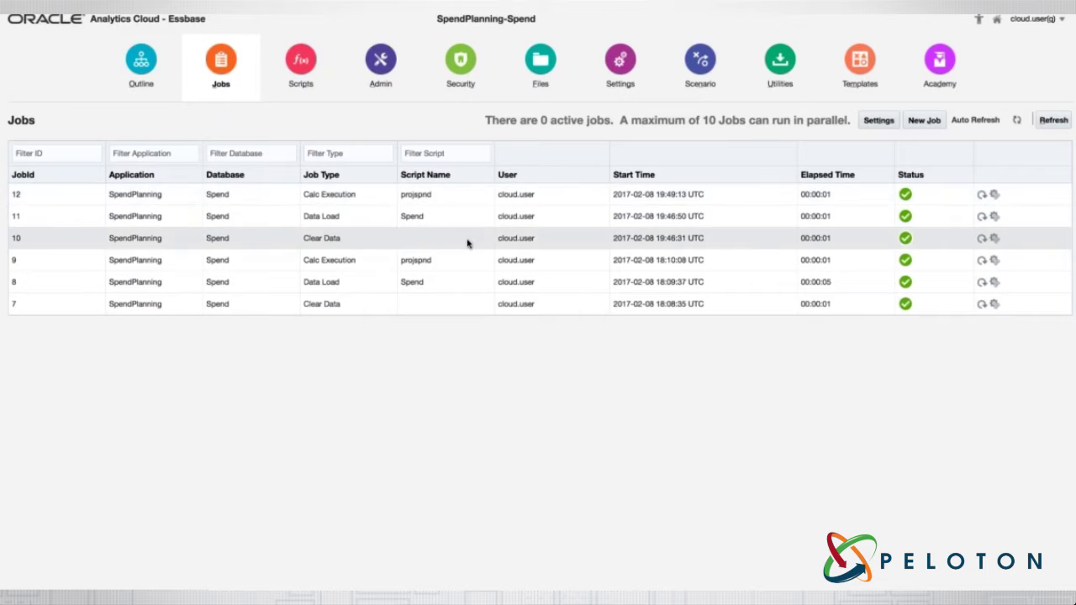
click(924, 120)
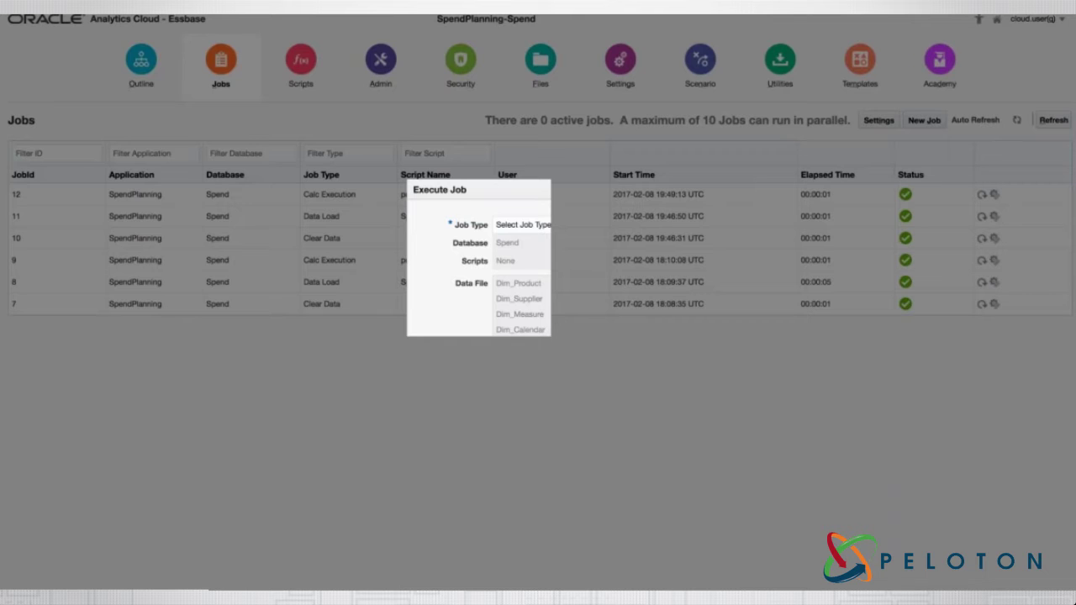
click(546, 224)
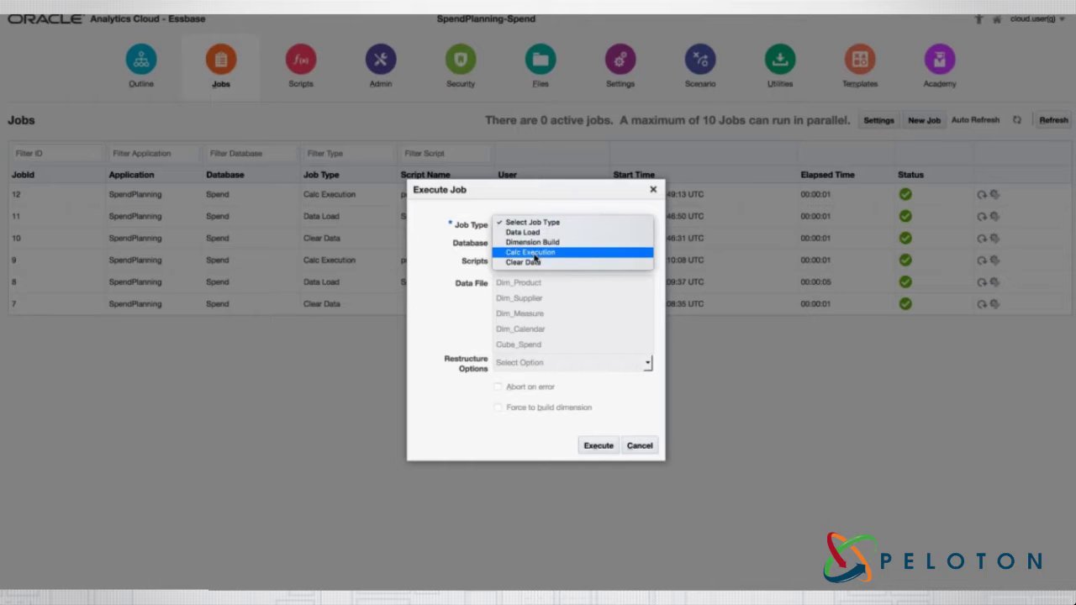
key(Escape)
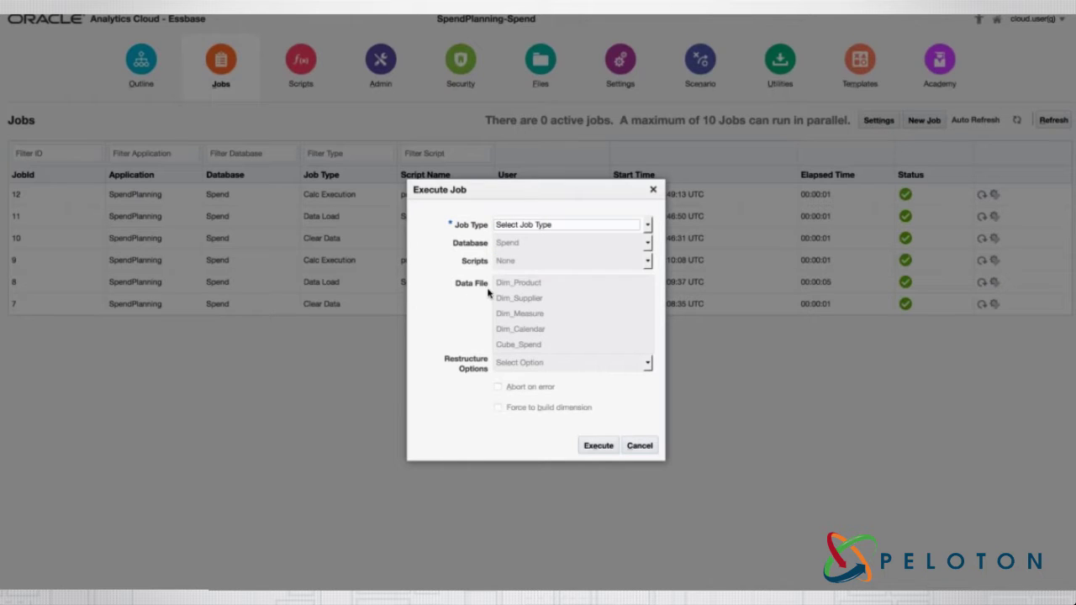
Set the new job's type to Calc Execution, look through the scripts it can run, and cancel the job
click(535, 227)
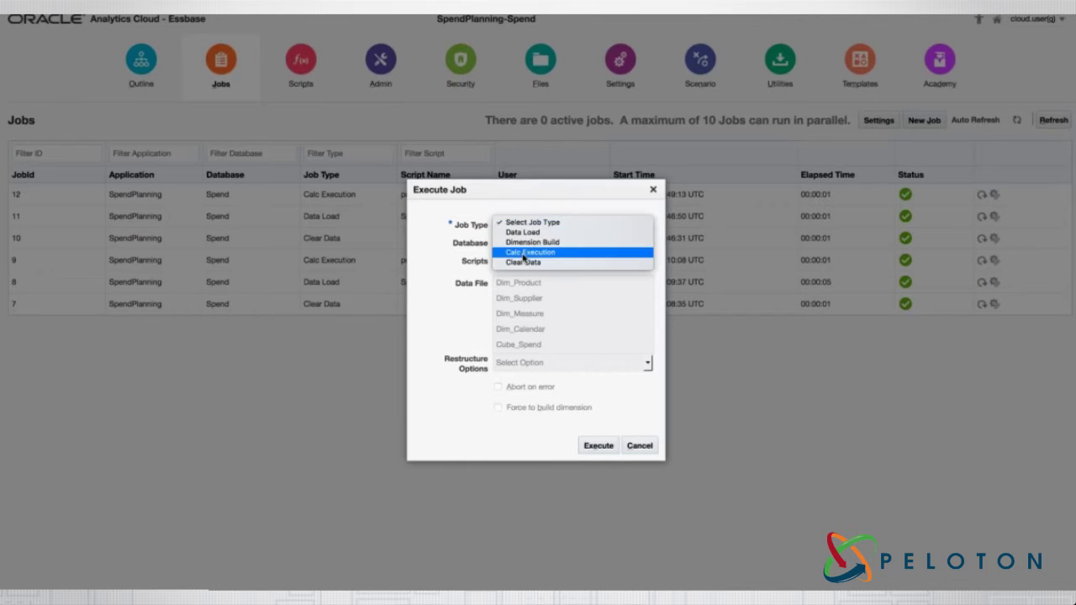
click(504, 251)
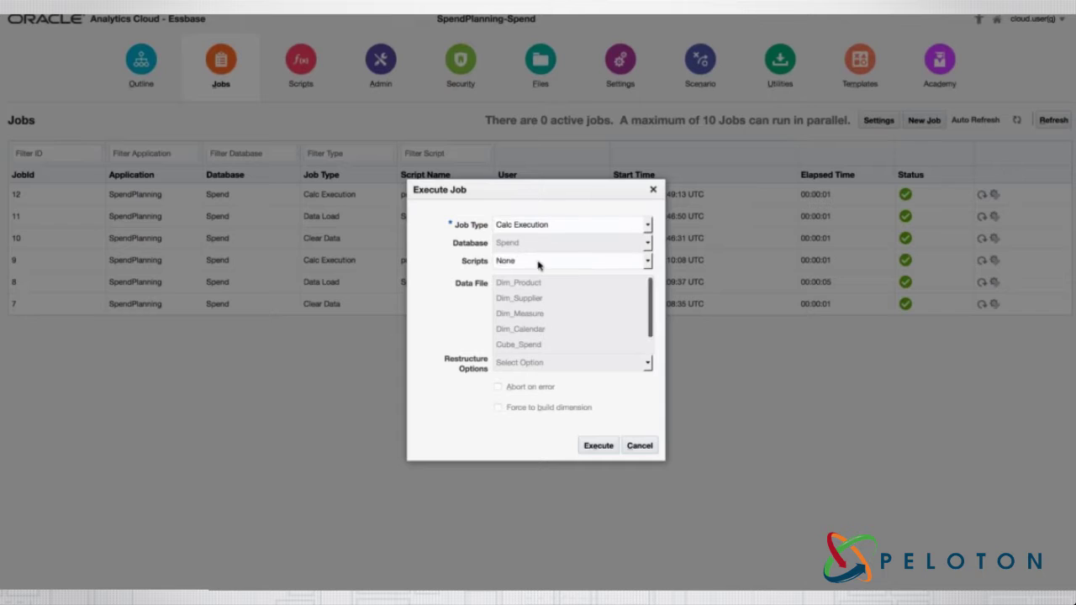
click(539, 263)
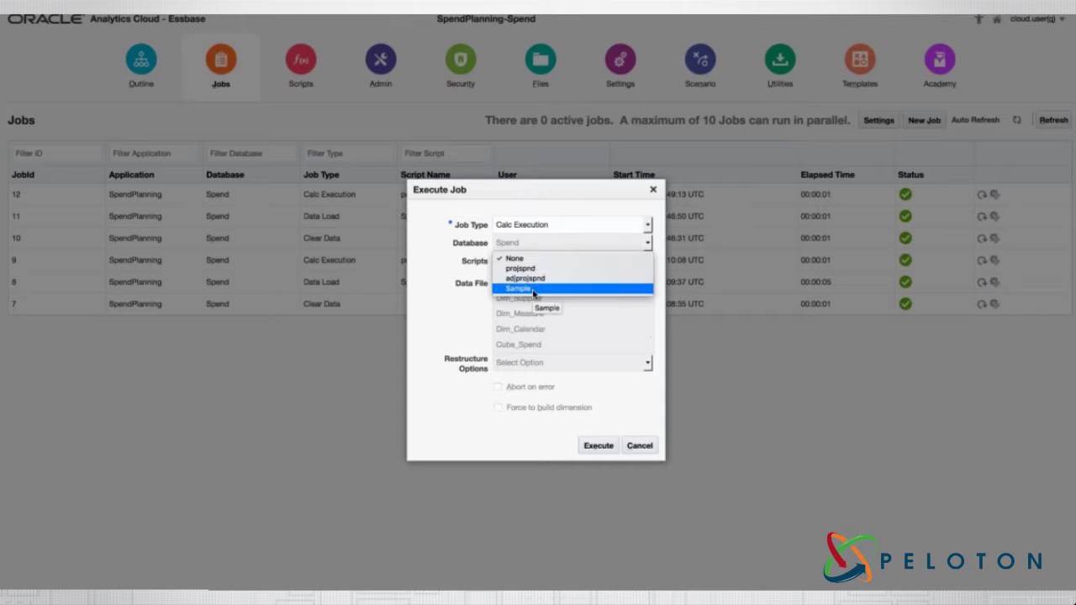
key(Escape)
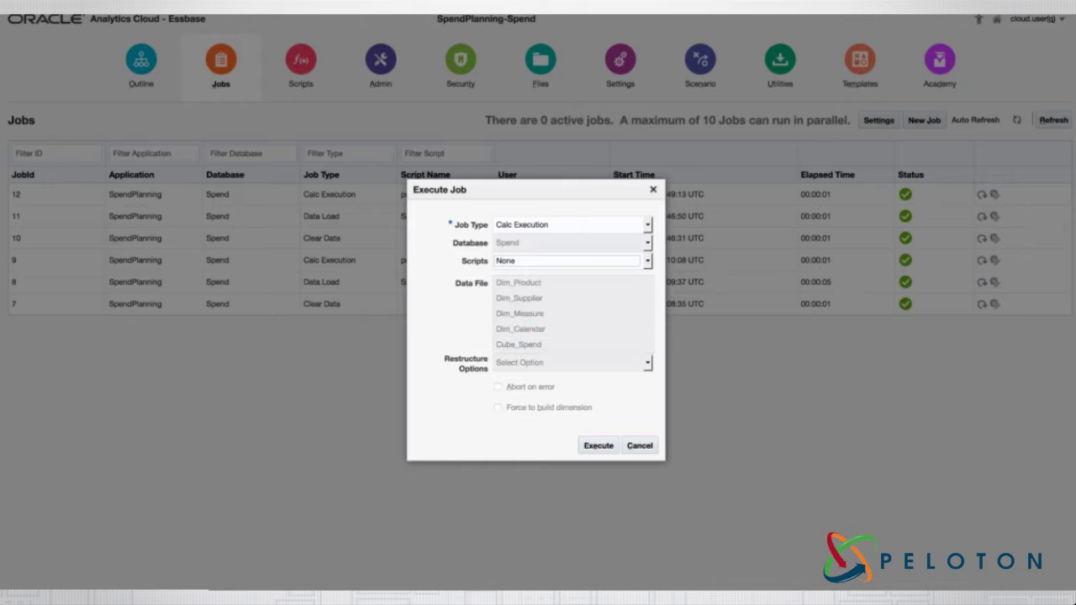
click(540, 226)
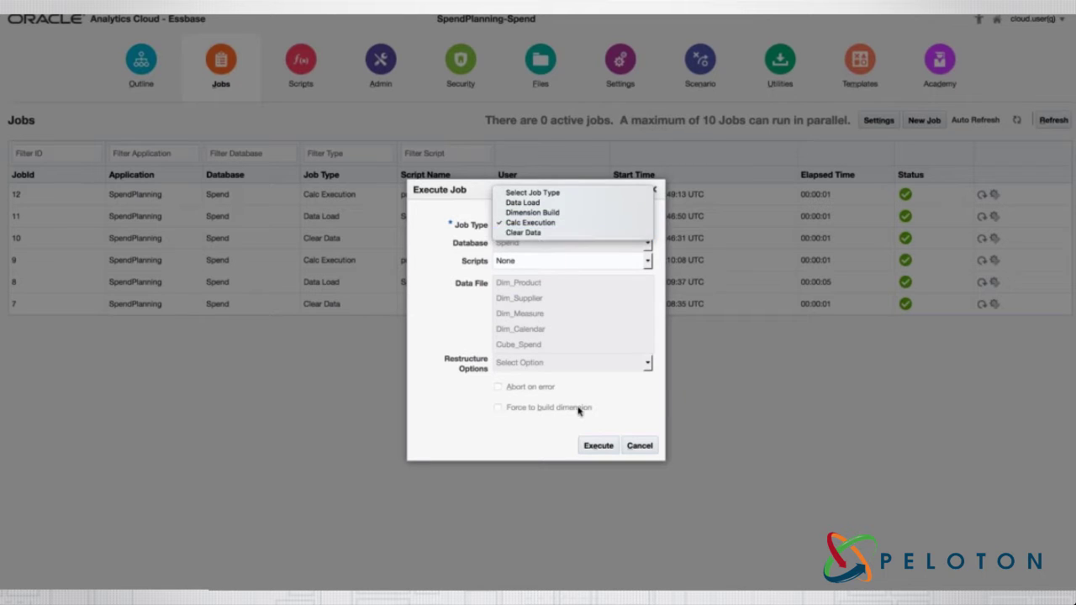
click(639, 446)
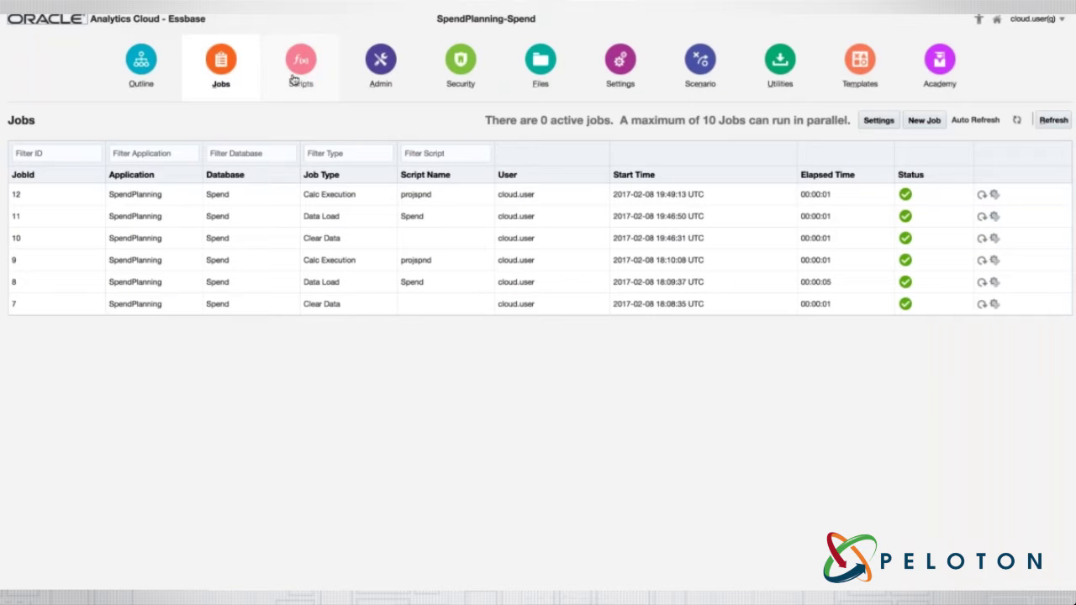
Open the cube's Sample calculation script for editing and validate it
click(294, 79)
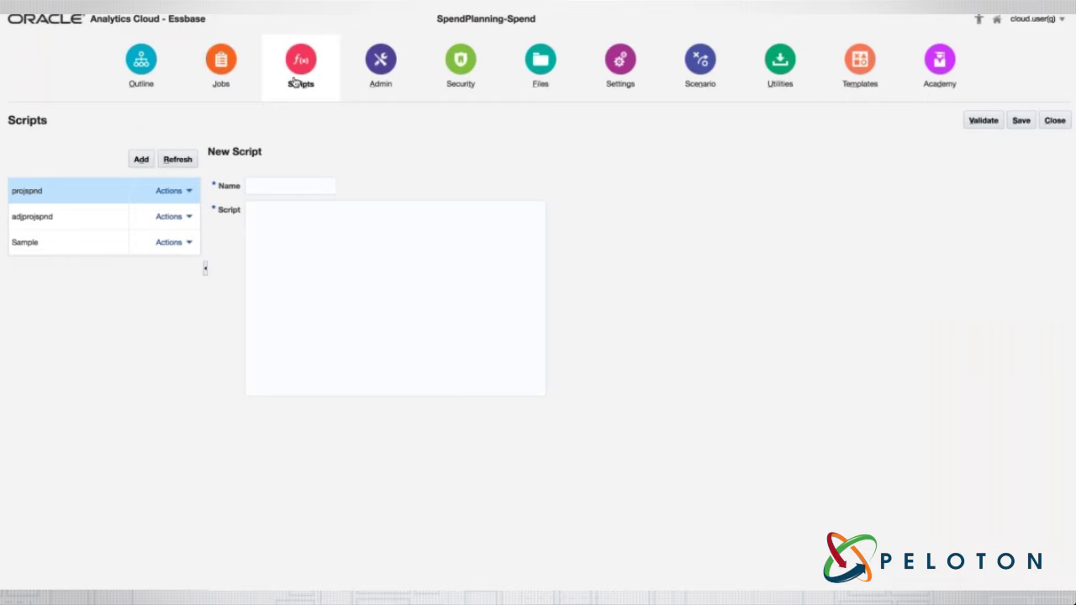
click(254, 189)
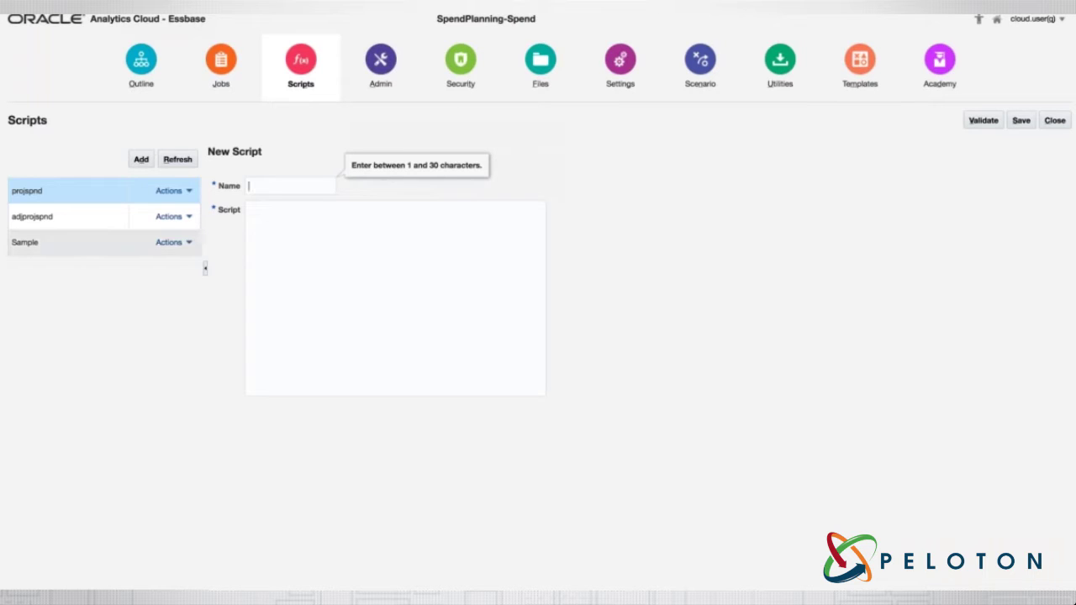
click(172, 242)
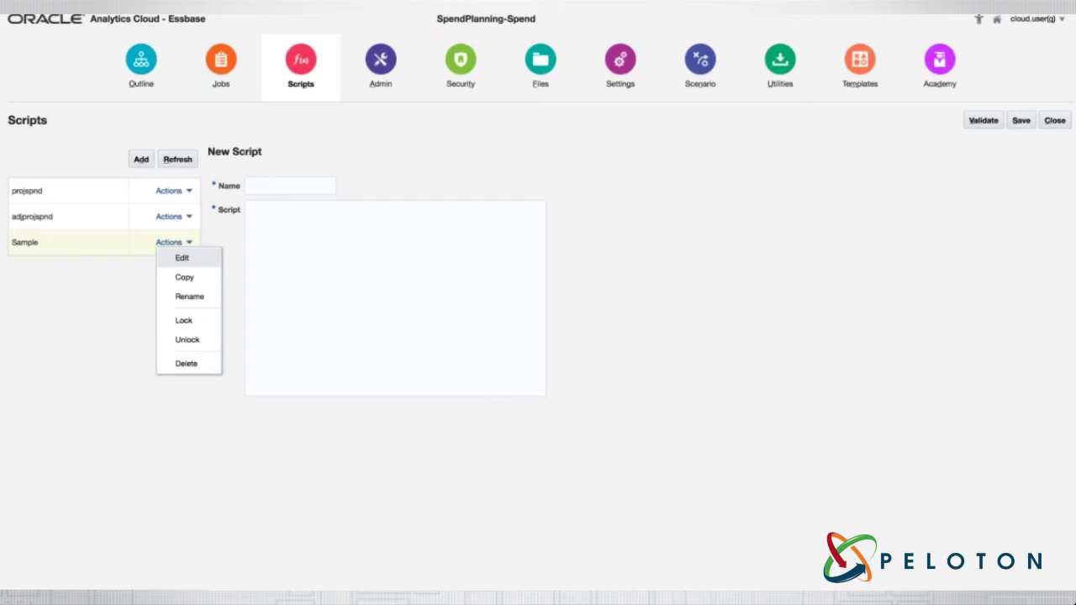
click(183, 257)
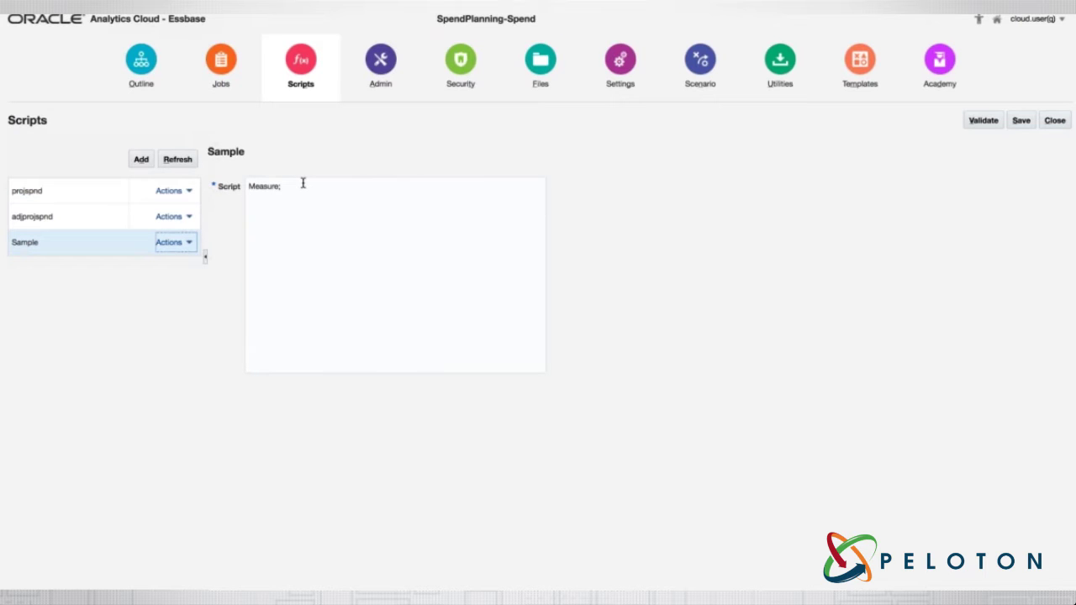
click(982, 121)
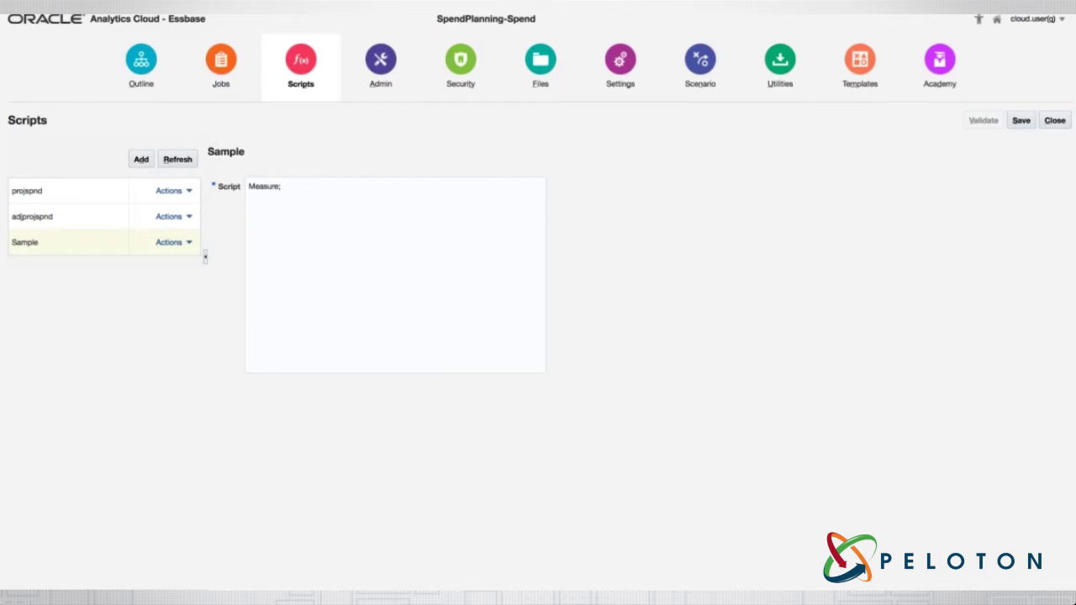
click(557, 185)
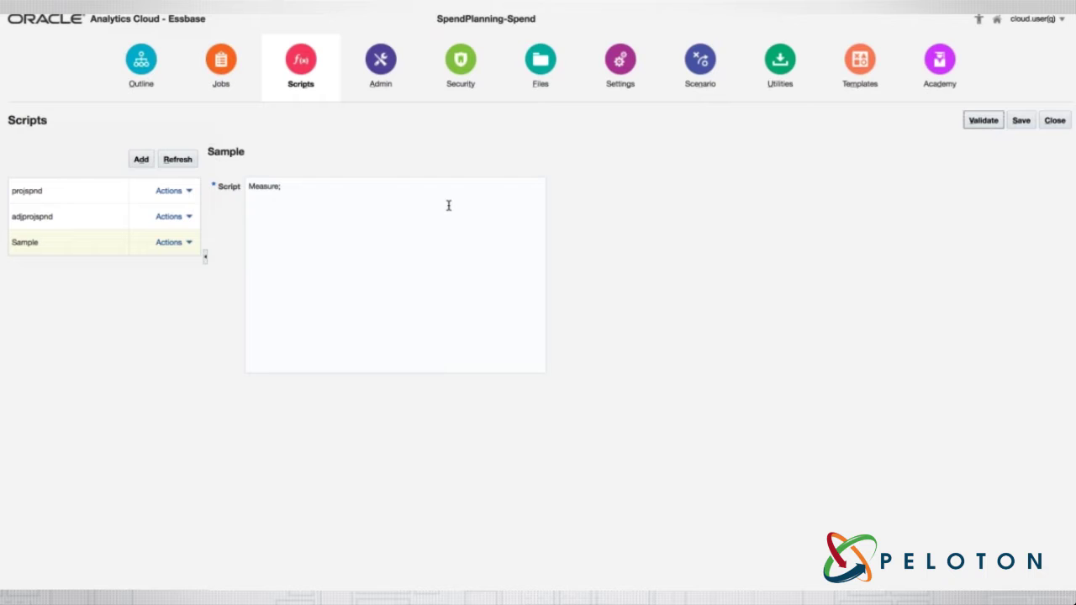
Open the adjprojspnd script in place of the Sample script and read through its code
click(191, 219)
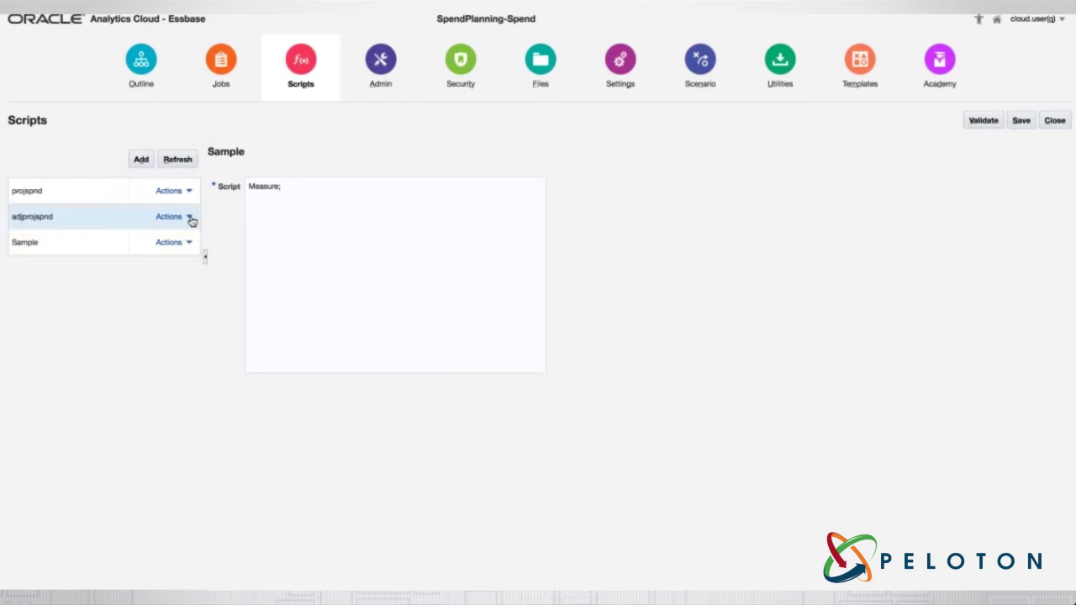
click(191, 218)
click(180, 233)
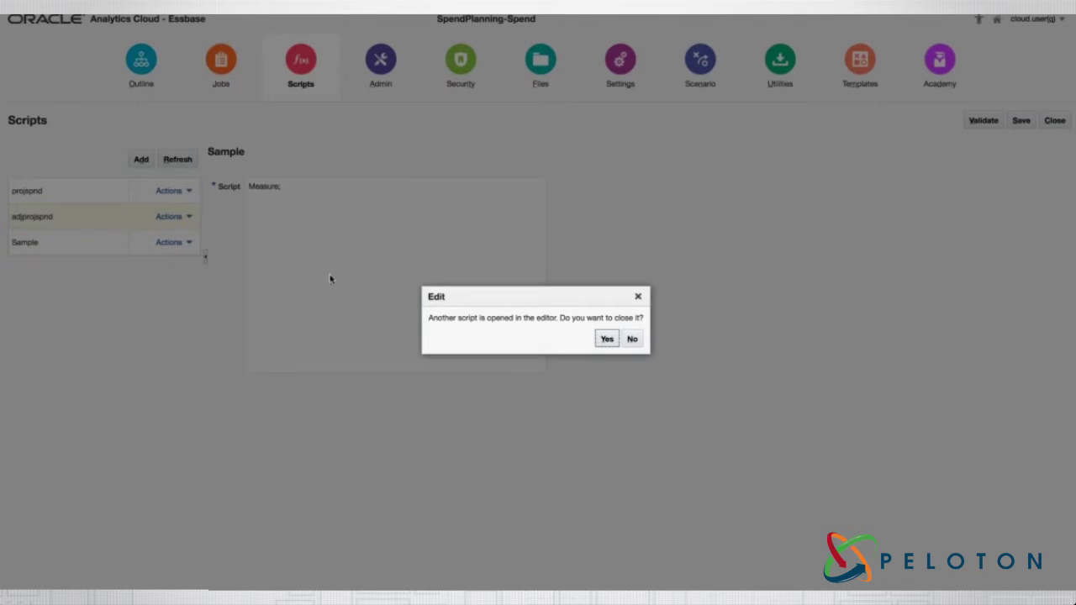
click(606, 338)
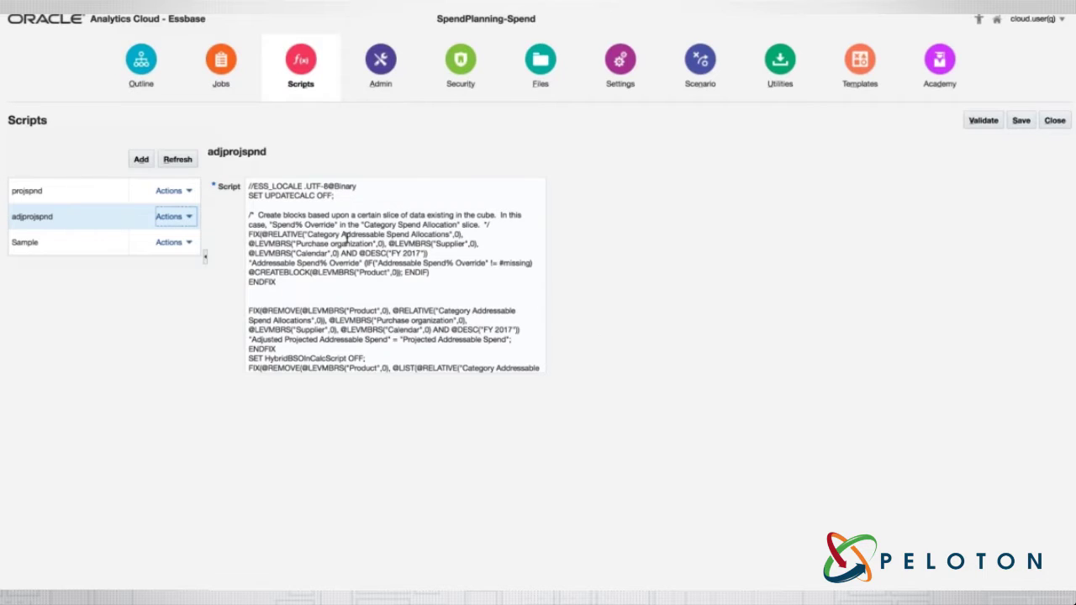
scroll(313, 249, down, 10)
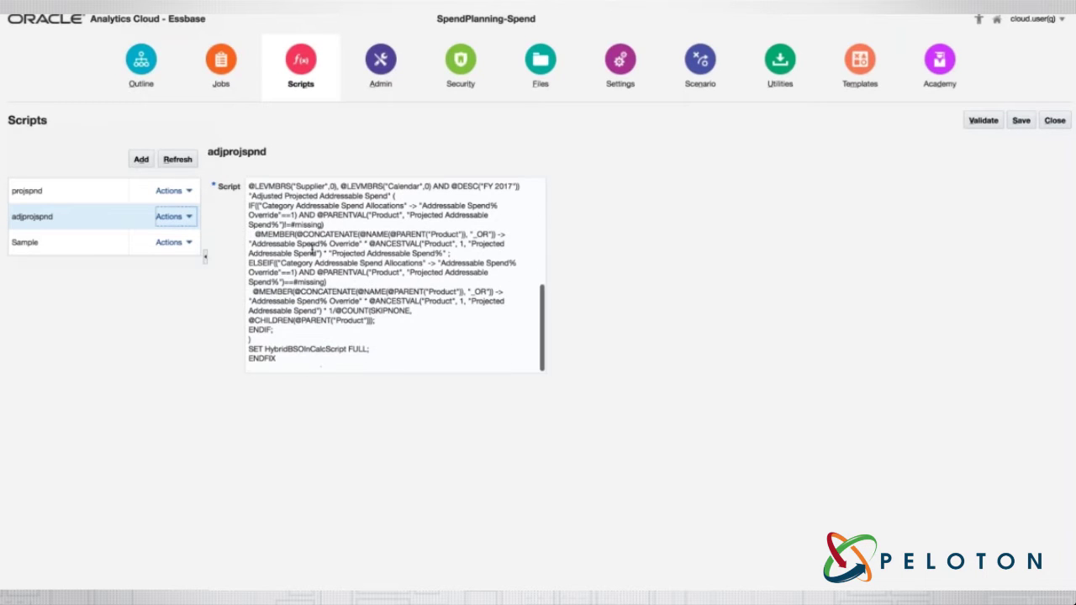
scroll(313, 249, up, 10)
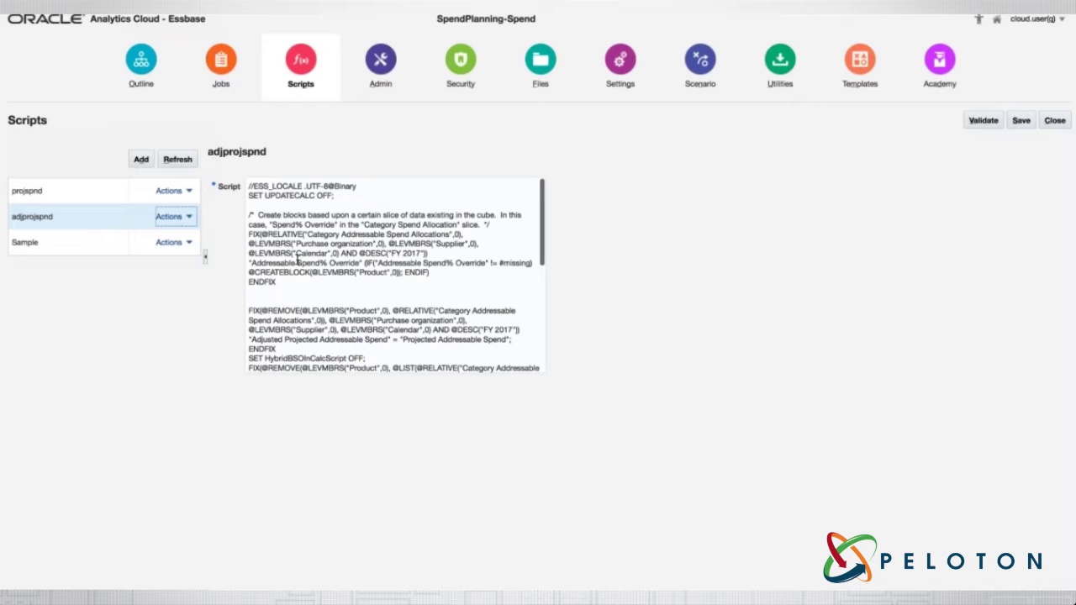
Open the projspnd script for editing in place of the adjprojspnd script
click(188, 193)
click(181, 207)
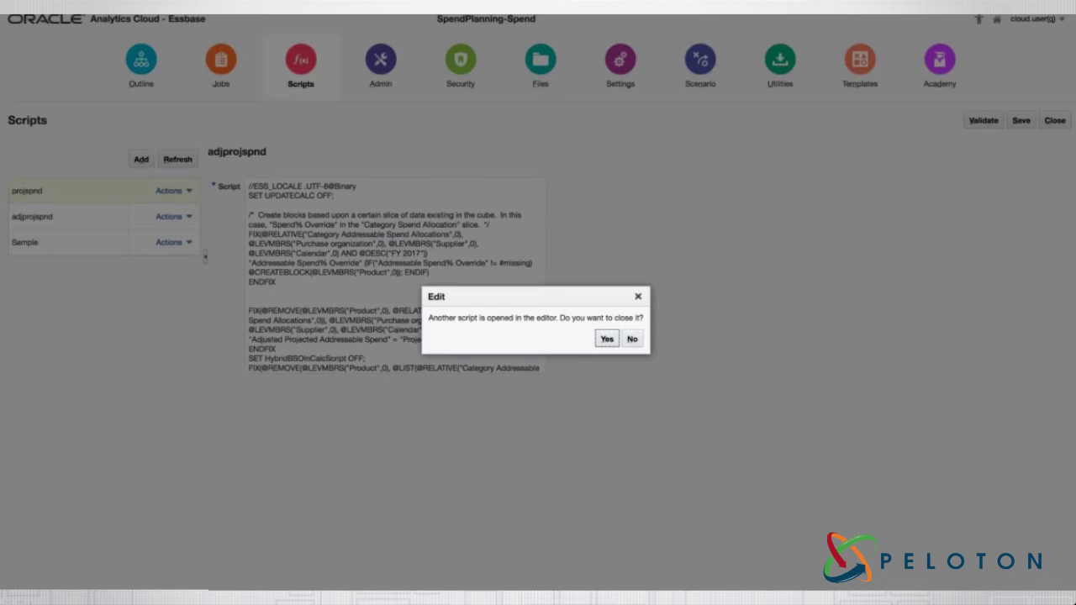
click(602, 339)
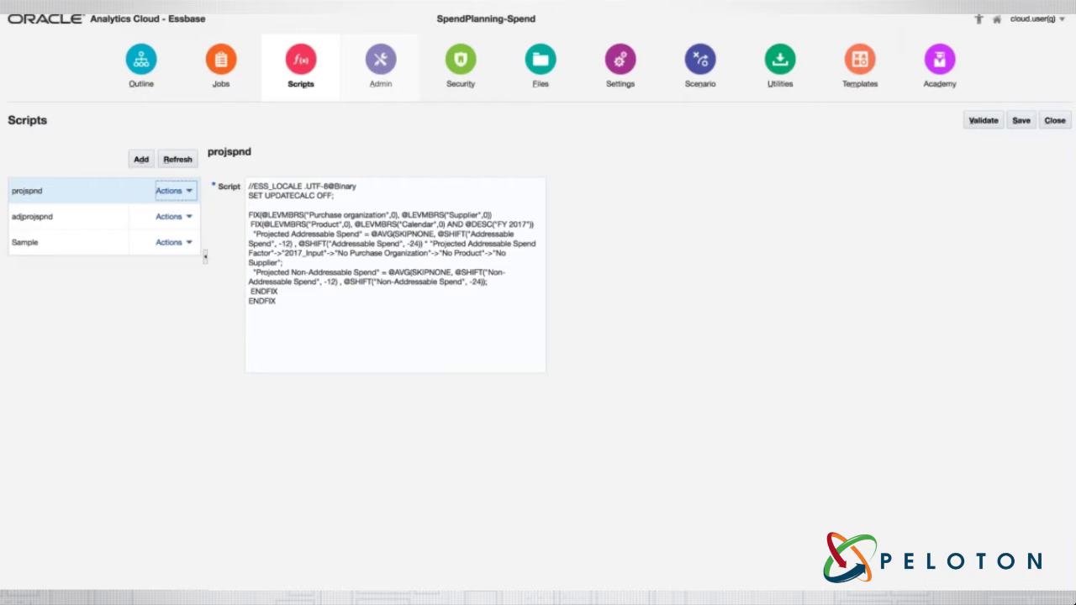
Open the cube's administration locks, select the locked projspnd calc script, and view the block locks
click(377, 82)
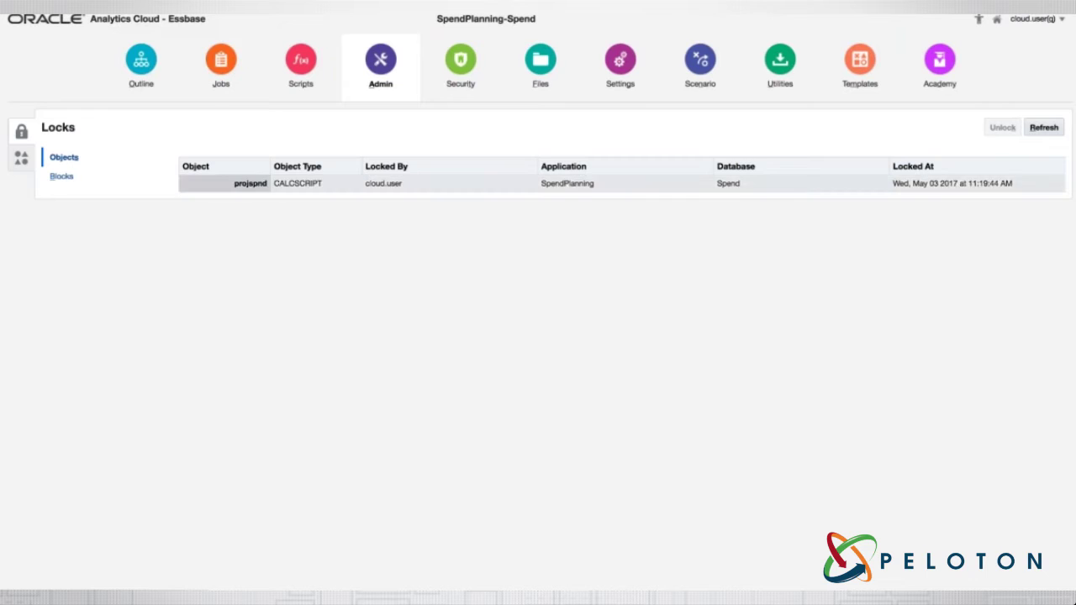
click(304, 183)
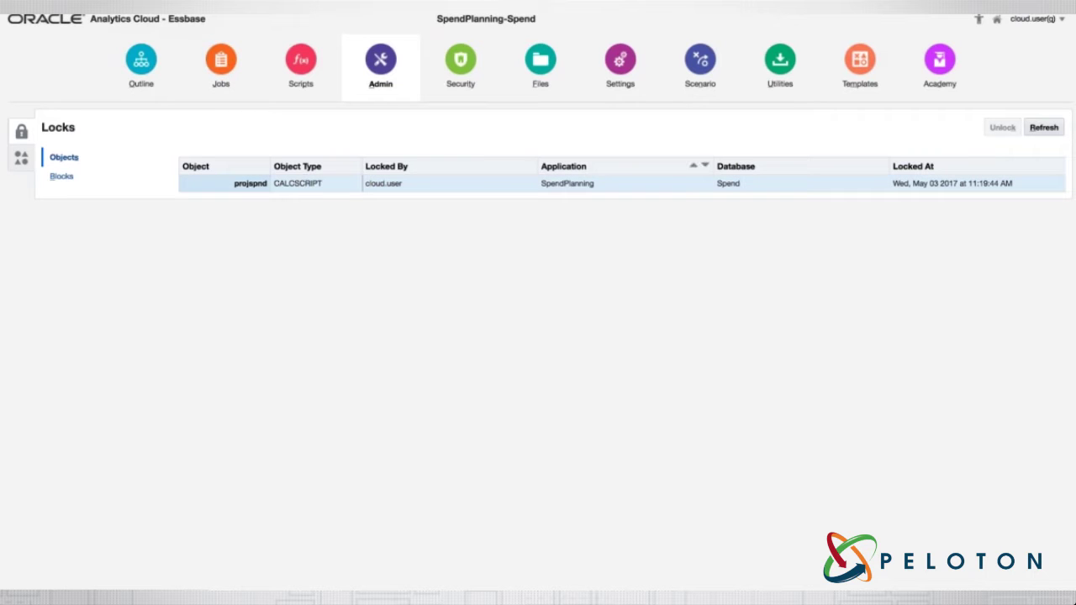
click(563, 183)
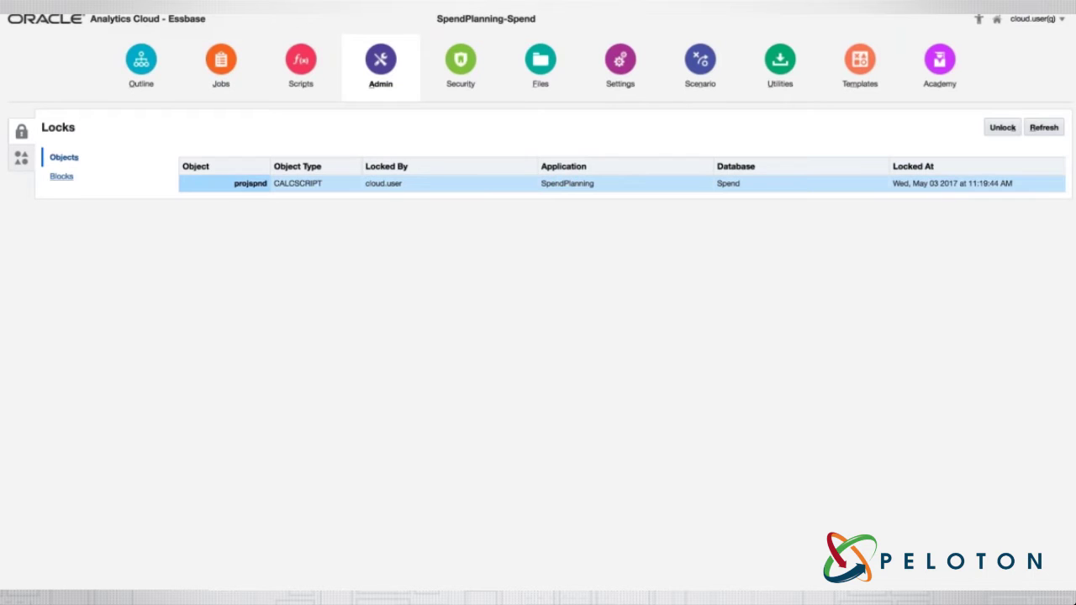
click(61, 176)
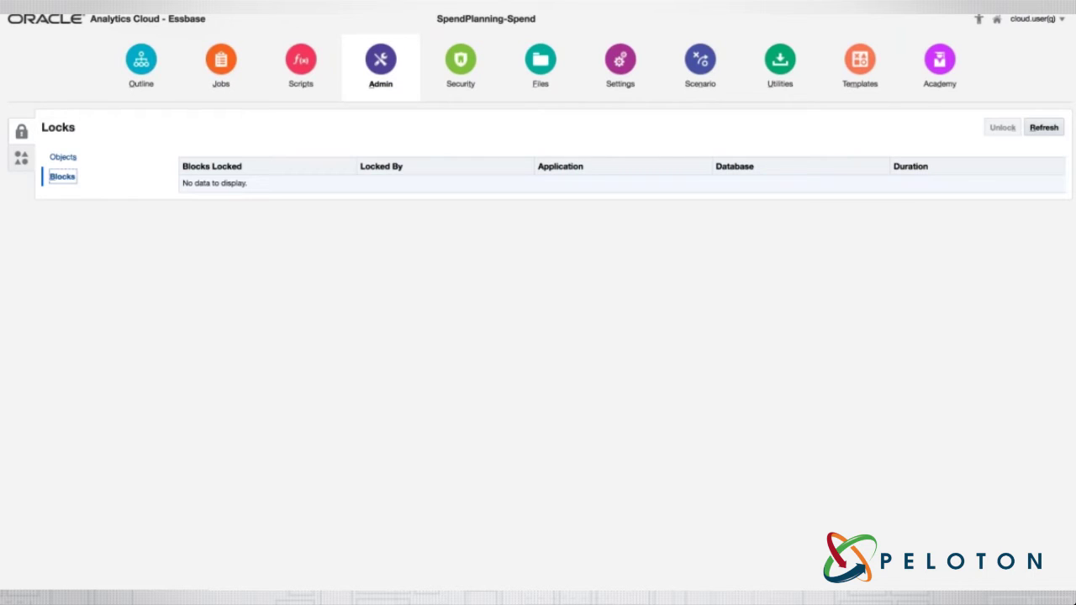
Open the cube's variables, view the form for creating a new variable, and cancel it
click(21, 158)
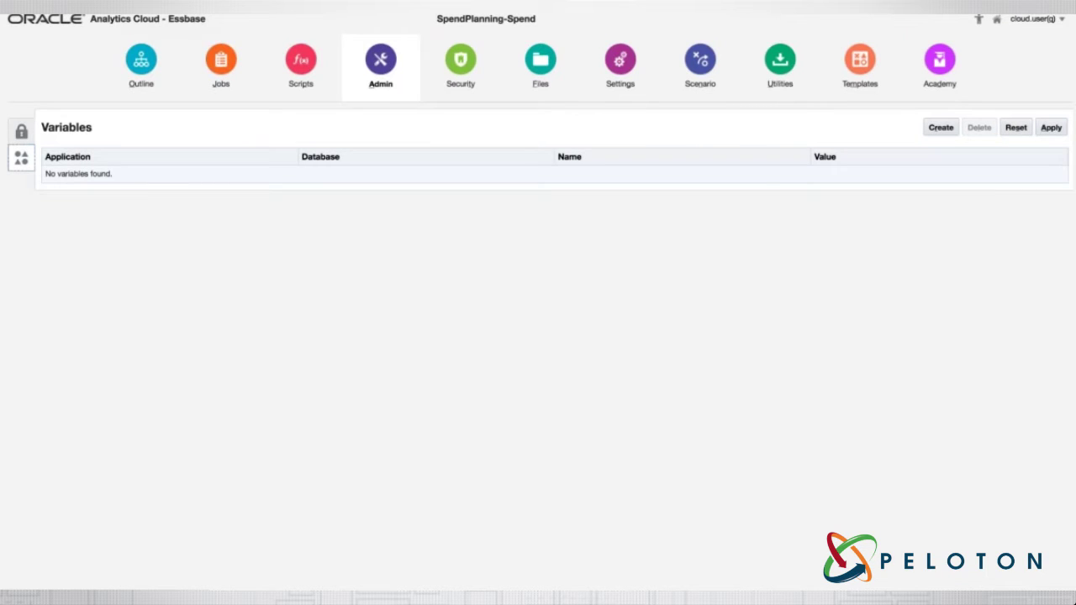
click(941, 127)
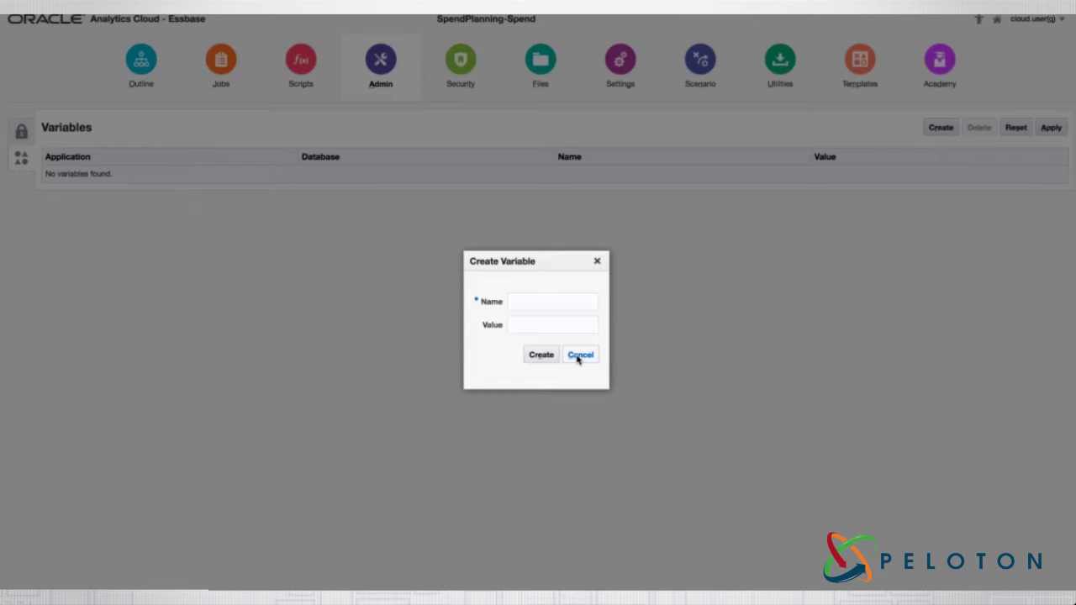
click(579, 356)
click(597, 261)
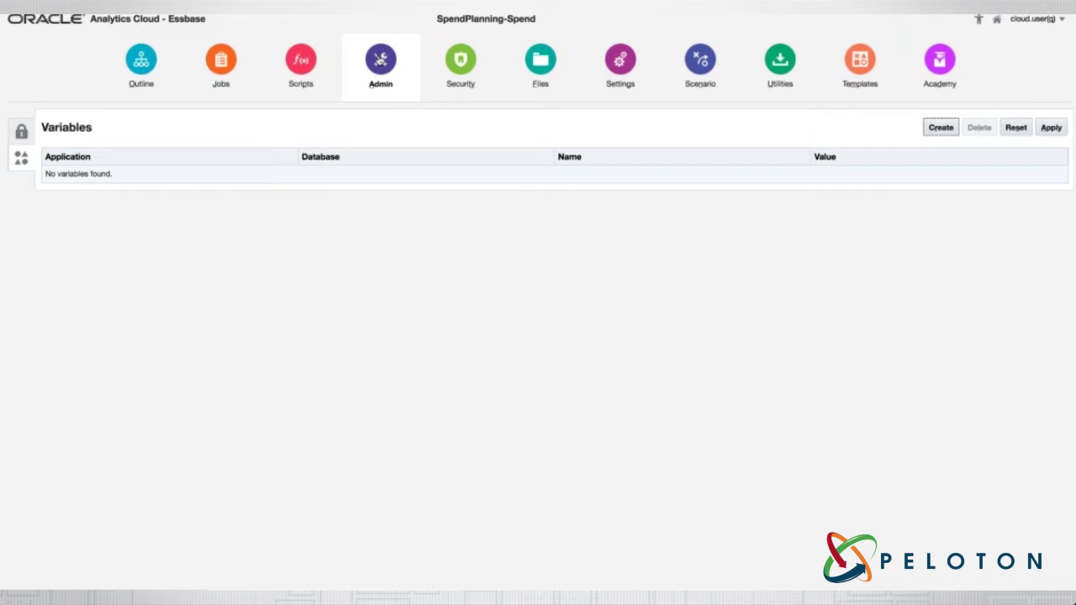
Open the cube's security filters and start a new filter named Sample
click(459, 65)
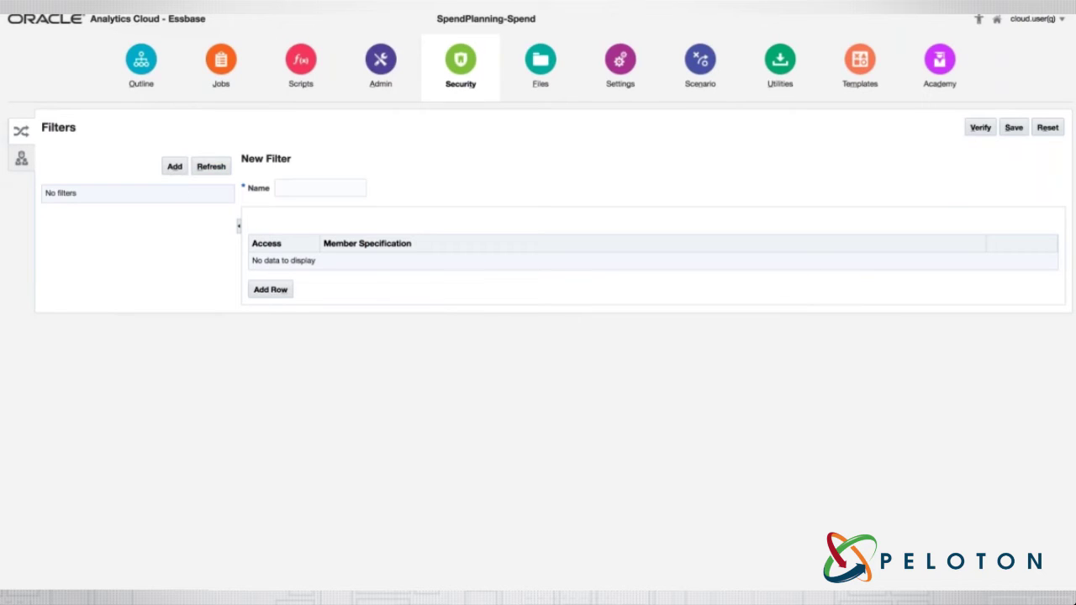
click(178, 170)
click(175, 168)
click(291, 187)
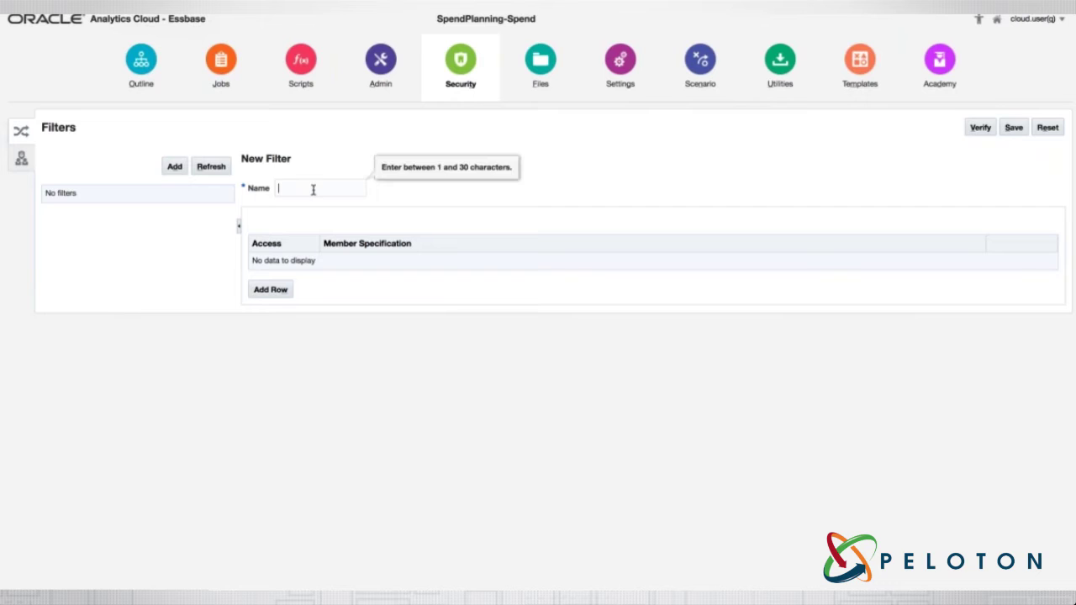
text(SAmple)
key(BackSpace)
key(BackSpace)
key(BackSpace)
key(BackSpace)
key(BackSpace)
text(ample)
Add a row with Read access to the Sample filter and delete that row without entering a member specification
click(263, 290)
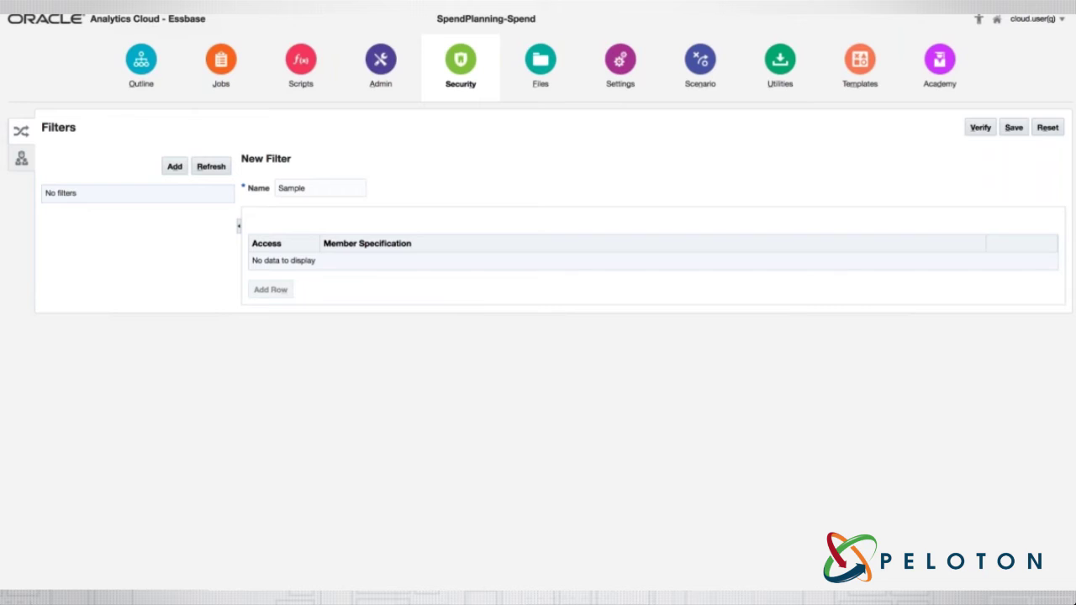
click(312, 266)
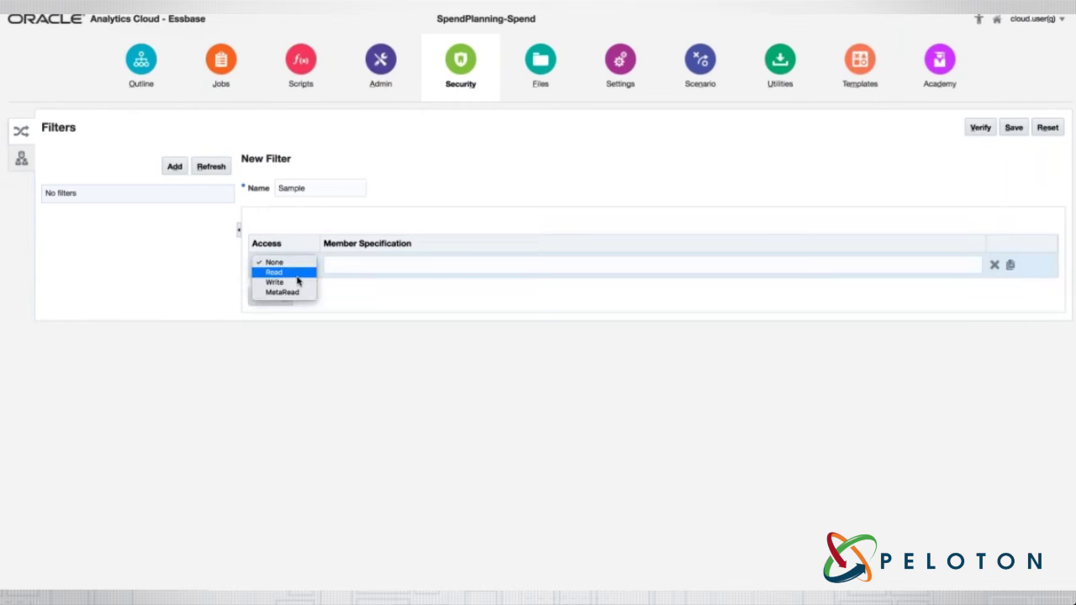
click(297, 277)
click(362, 270)
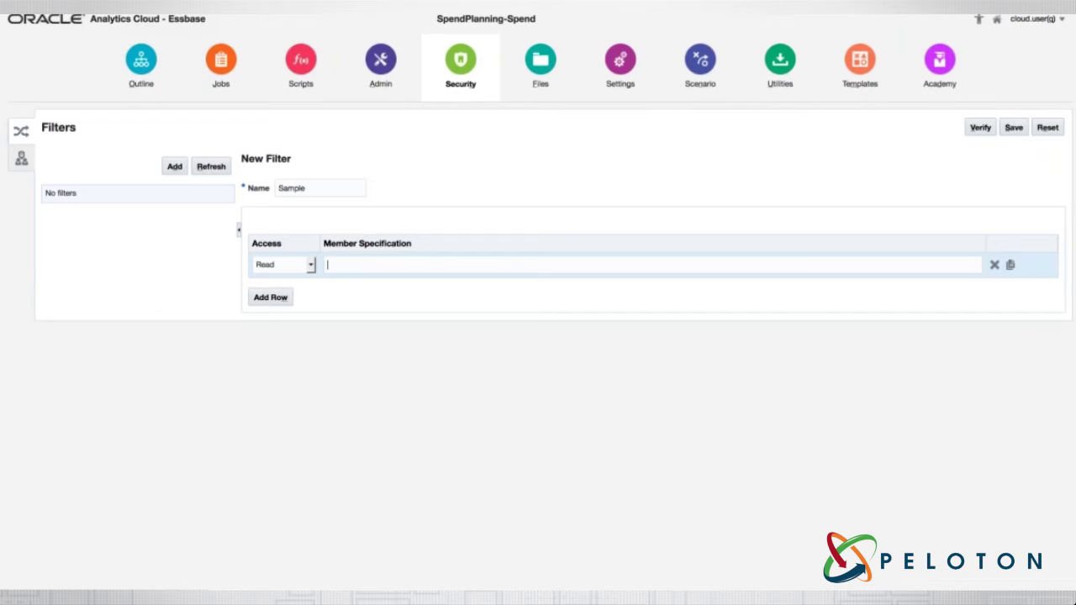
click(995, 265)
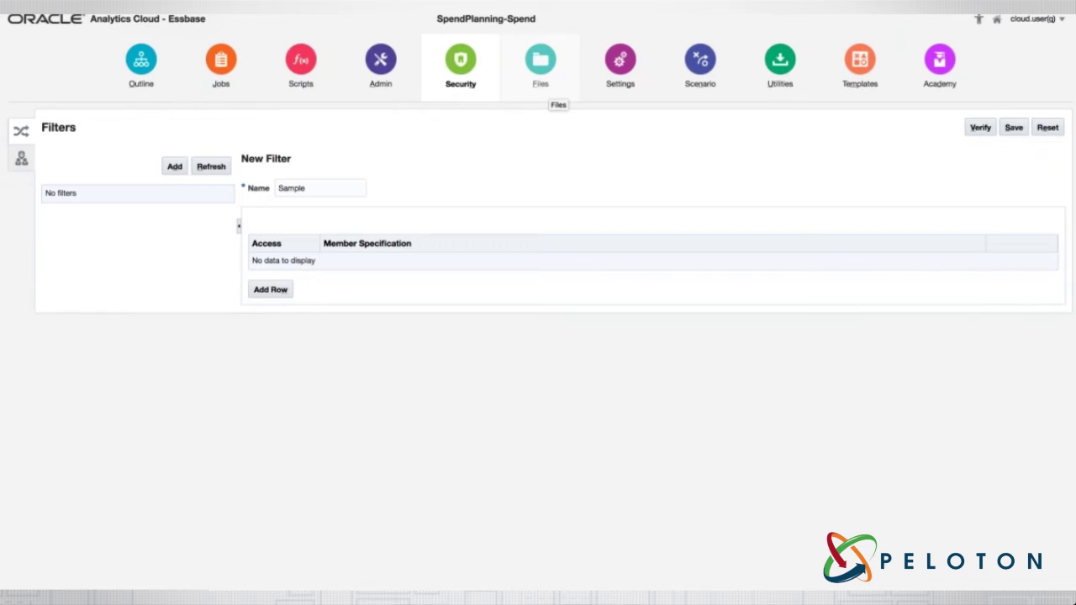
Open the cube's files, select Measure.rul, view the editor for a new rules file, and close it unsaved
click(547, 91)
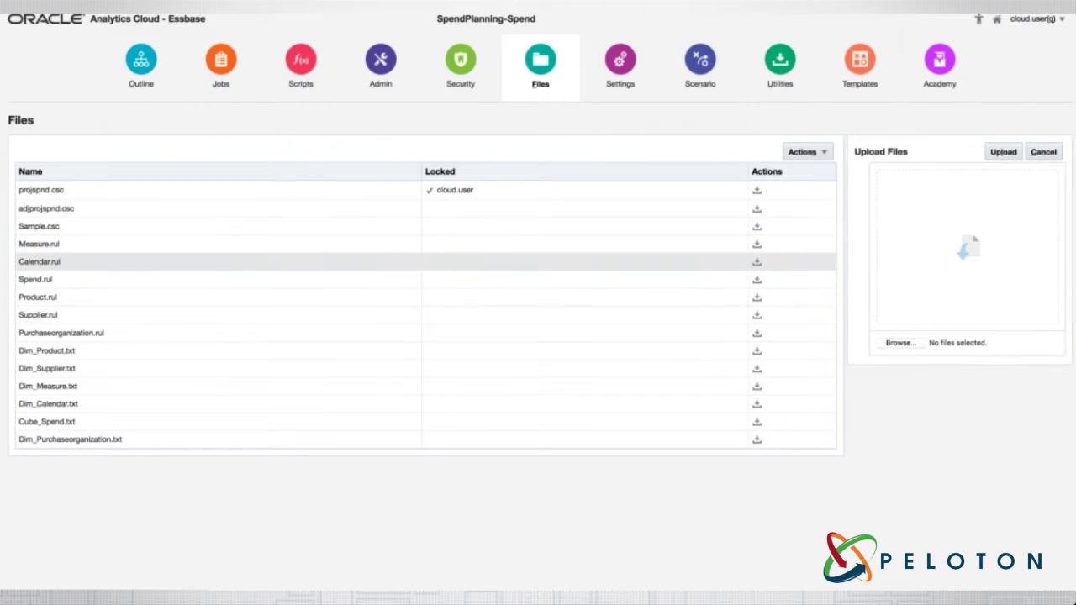
click(51, 251)
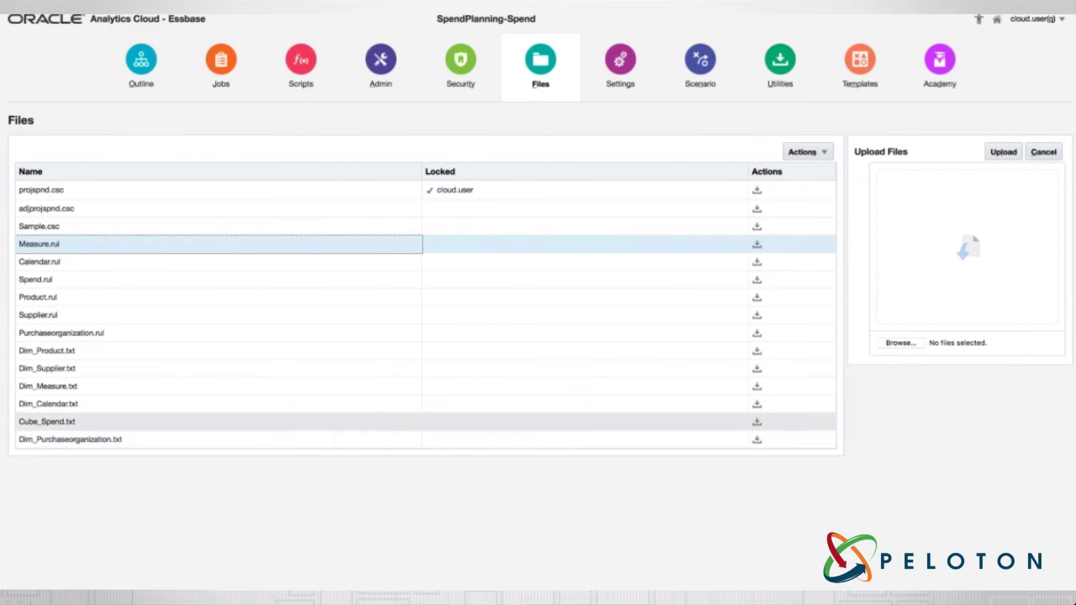
click(827, 153)
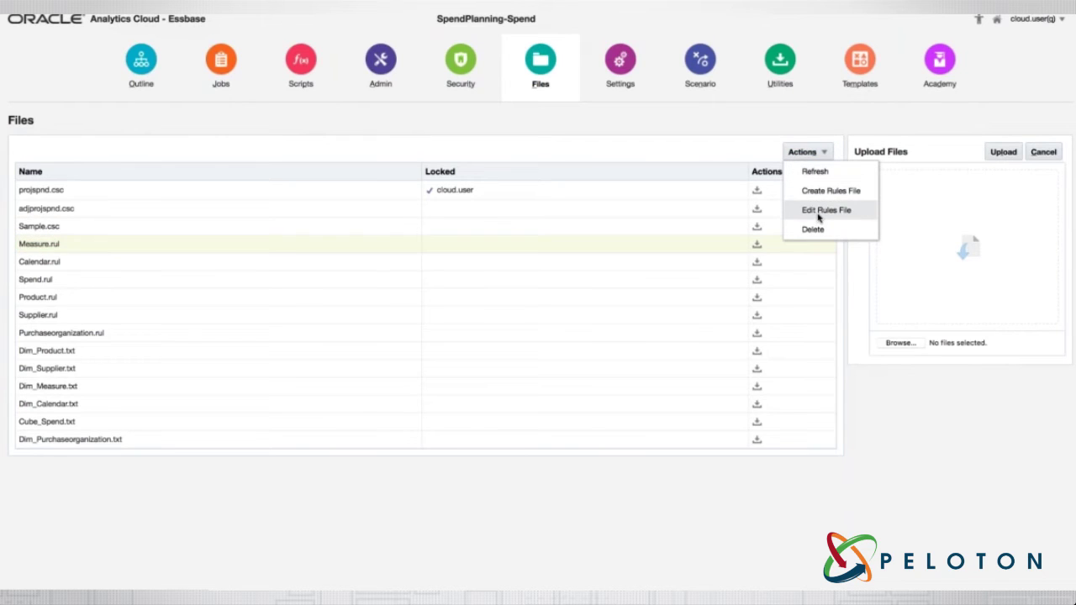
click(815, 192)
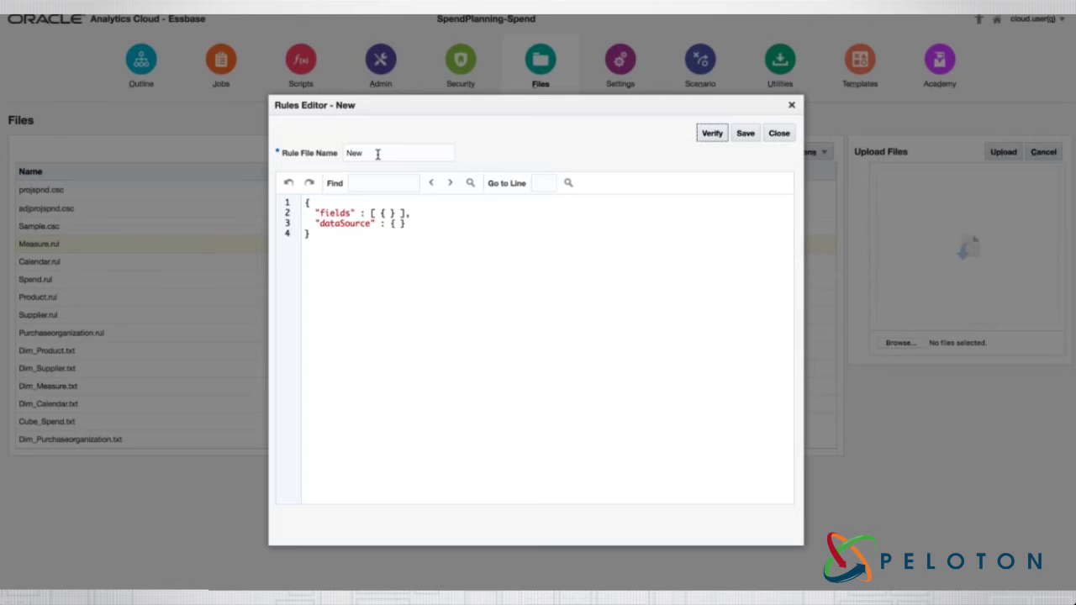
click(791, 106)
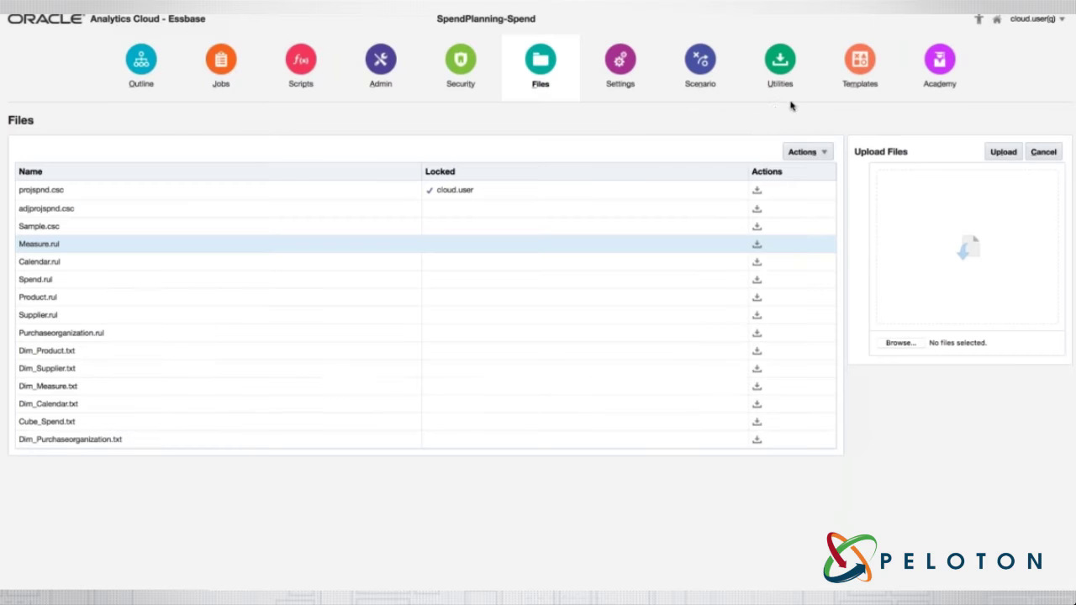
Browse the computer for a file to upload to the cube and cancel the selection
click(1003, 152)
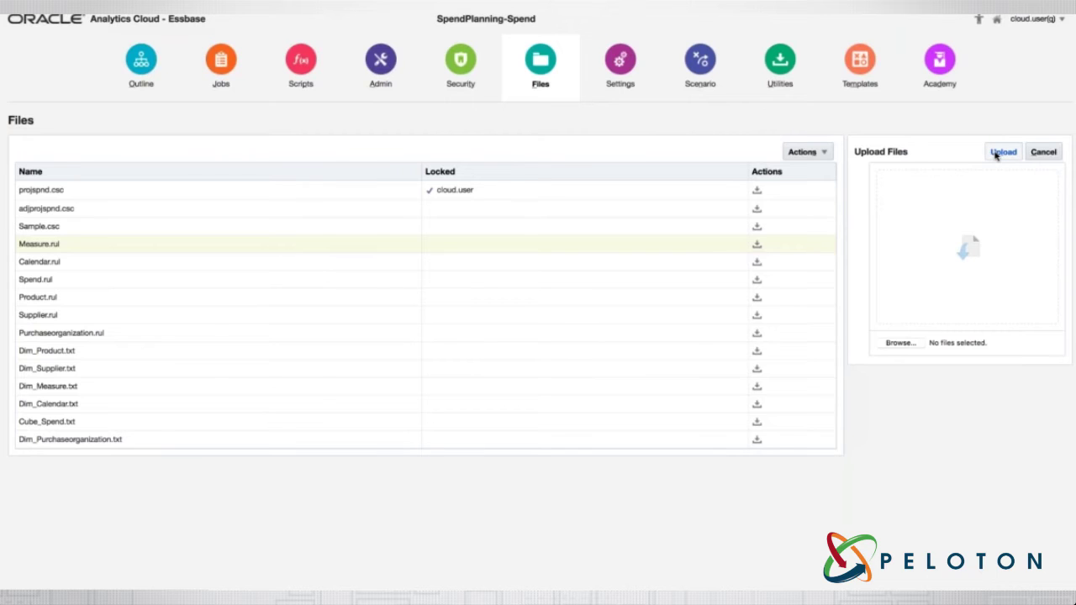
click(892, 343)
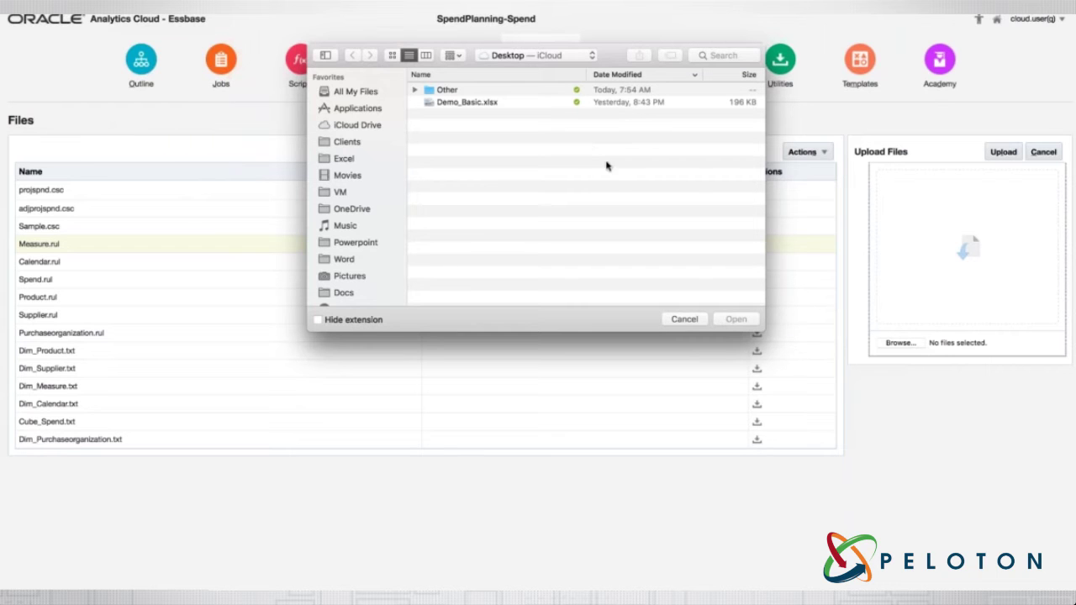
click(683, 321)
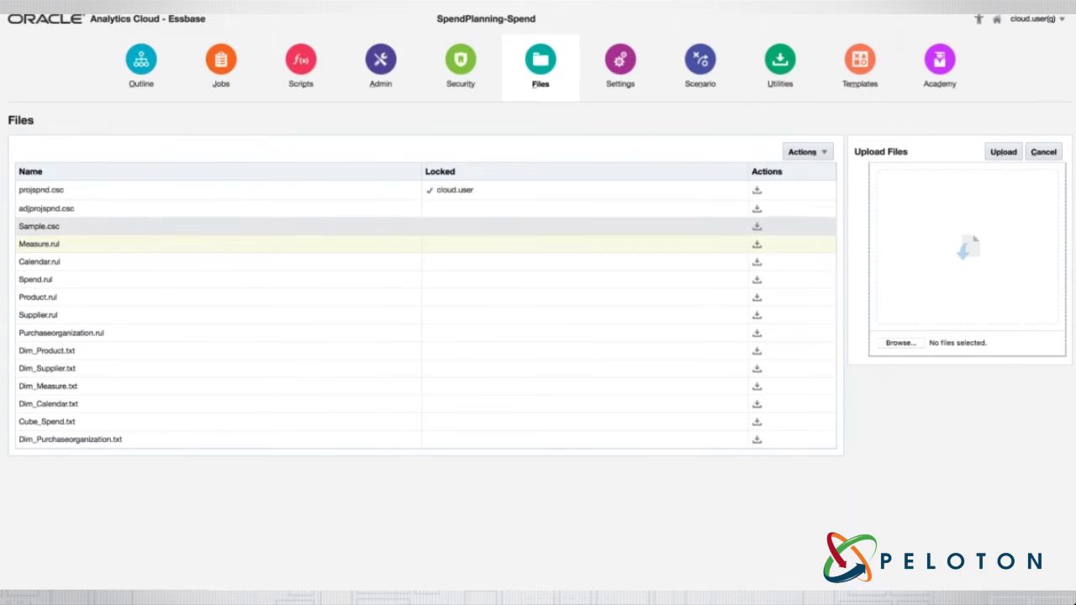
Download the projspnd.csc script file and choose TextEdit as the application to open it with
click(758, 193)
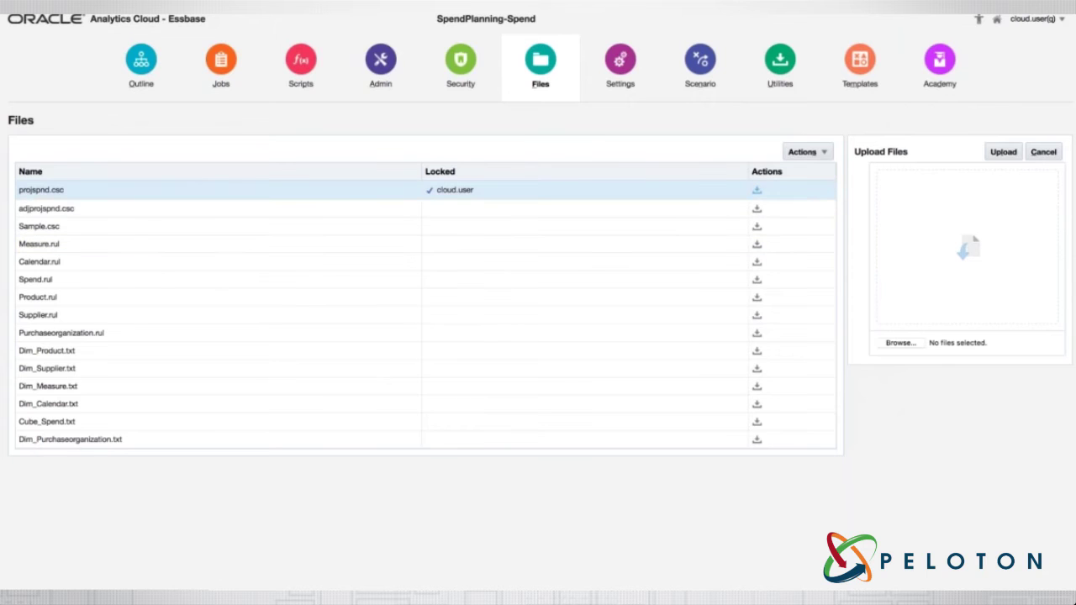
click(368, 233)
scroll(454, 223, down, 15)
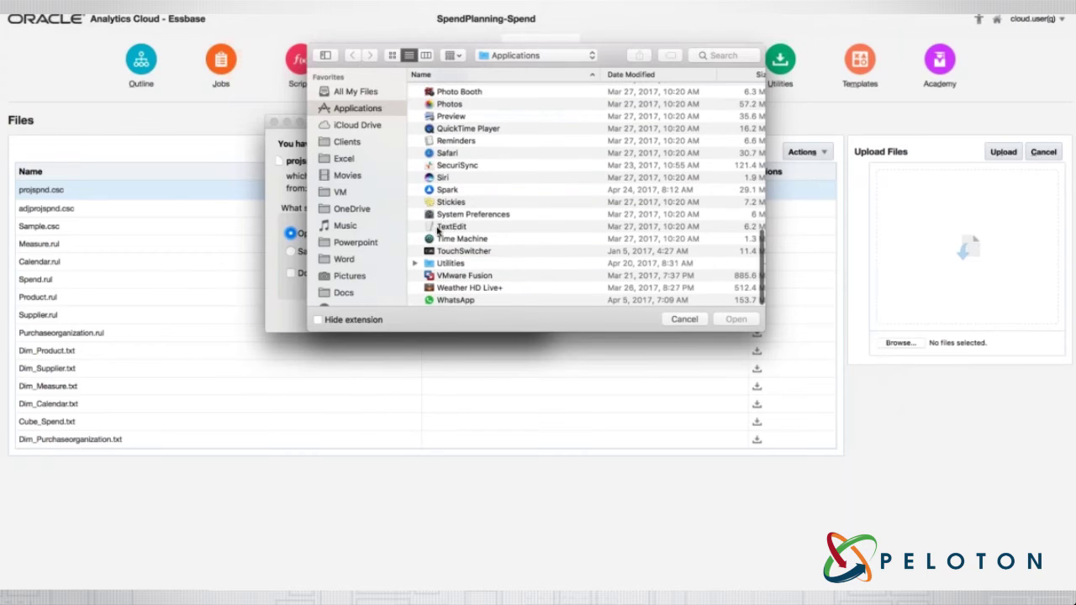
click(438, 227)
click(736, 319)
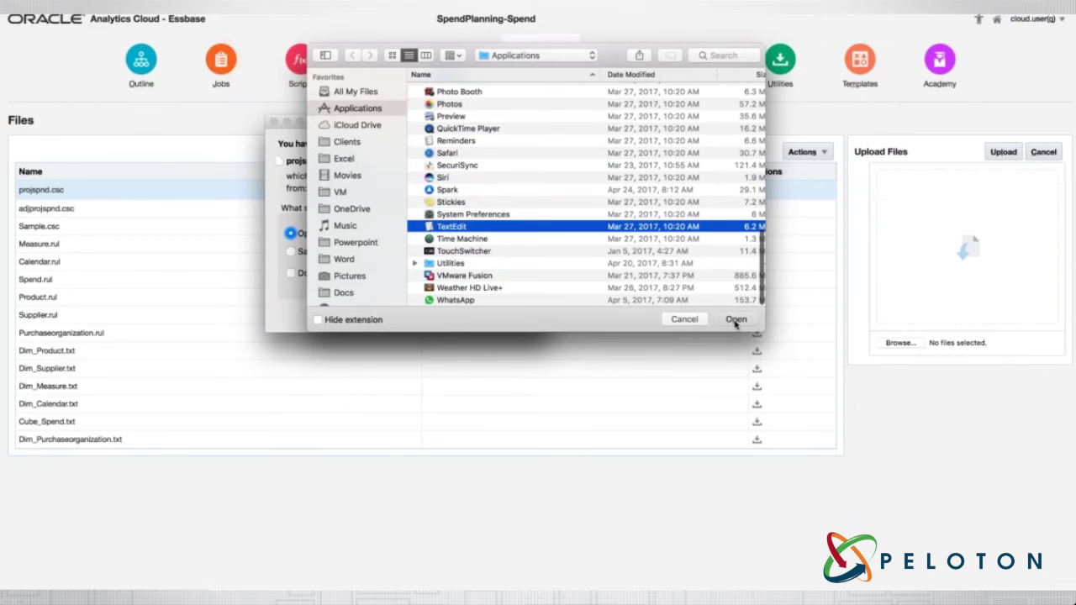
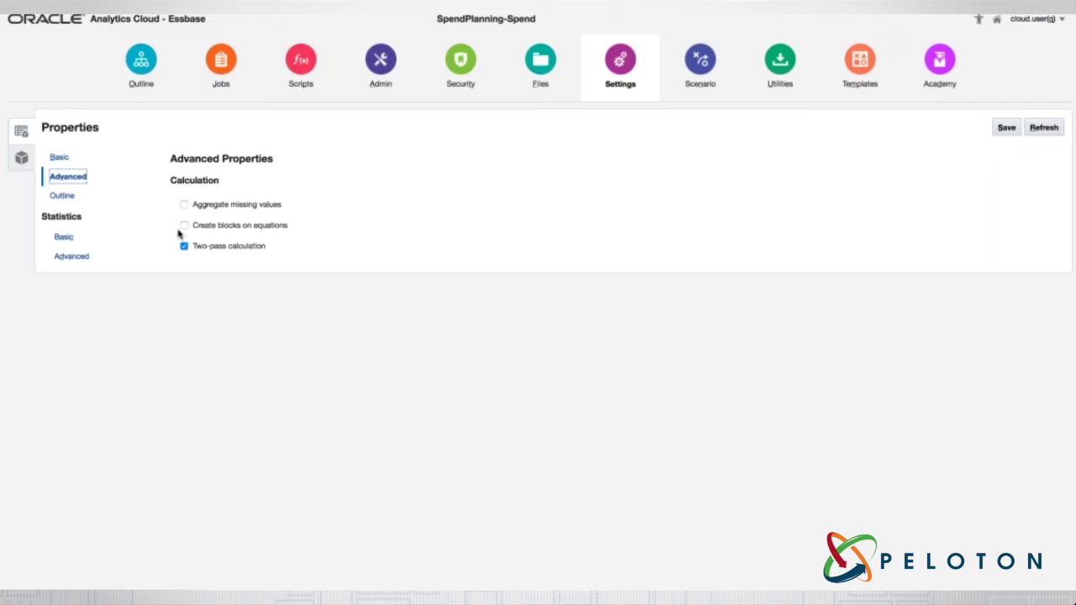
Review the cube's outline properties and its basic and advanced statistics in the settings
click(62, 195)
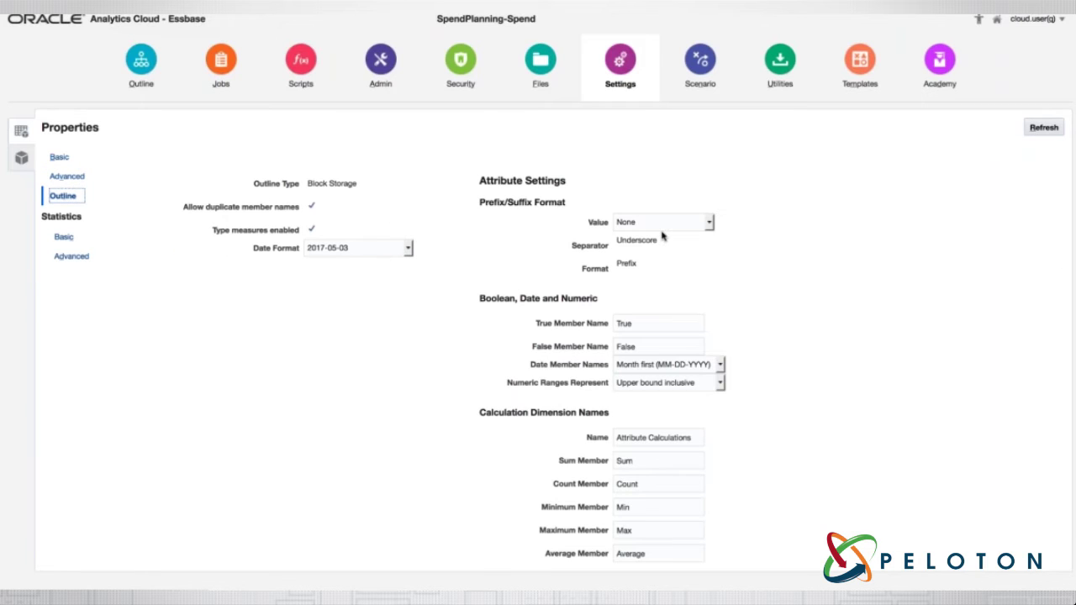
click(64, 239)
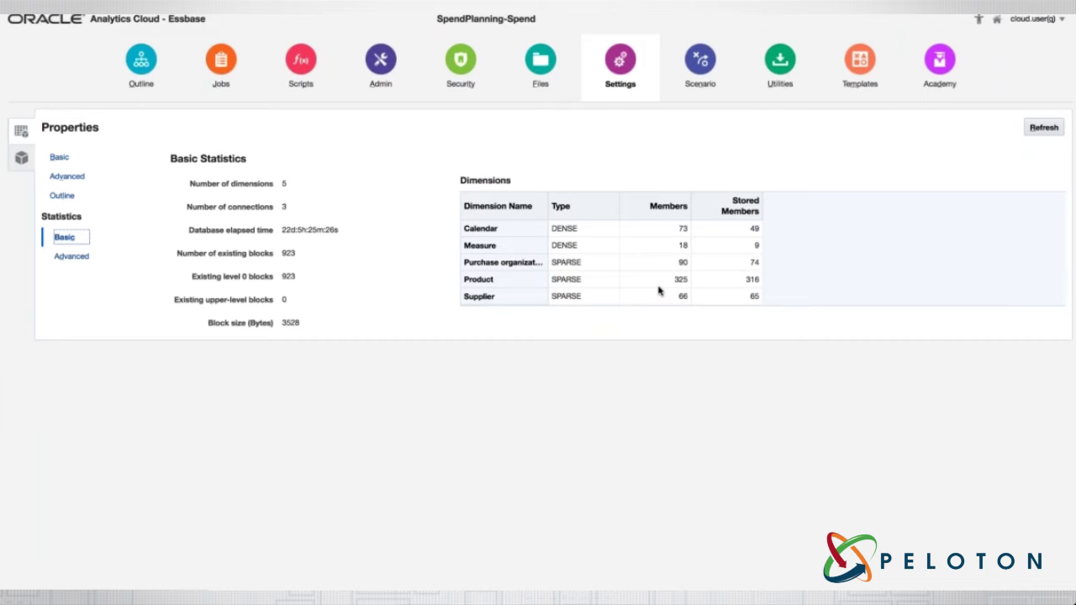
click(71, 256)
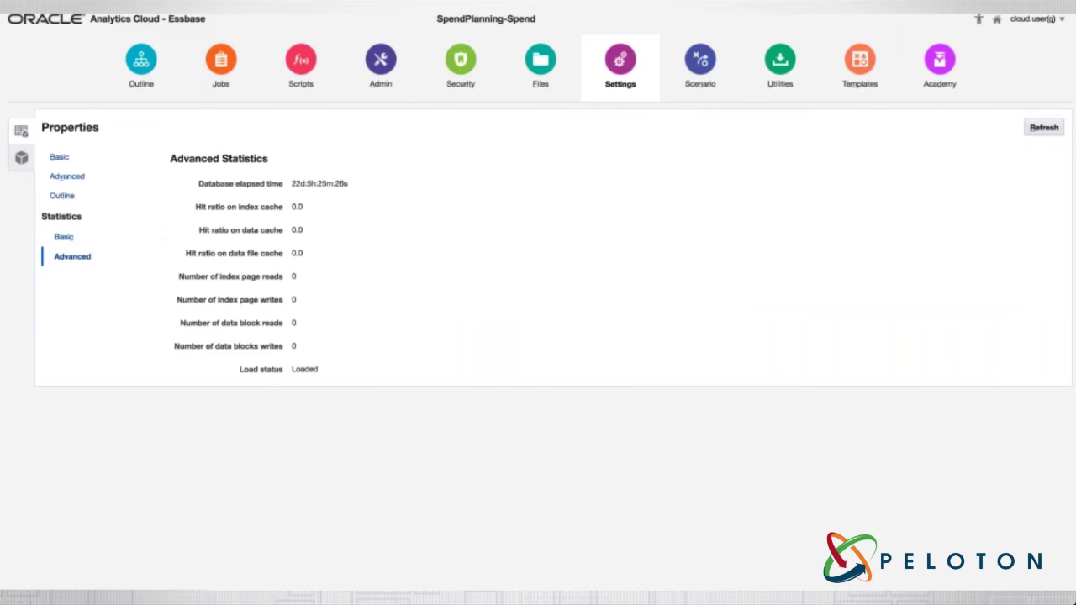
Open the cube's dimension settings and view the generations and levels of the Measure dimension
click(21, 157)
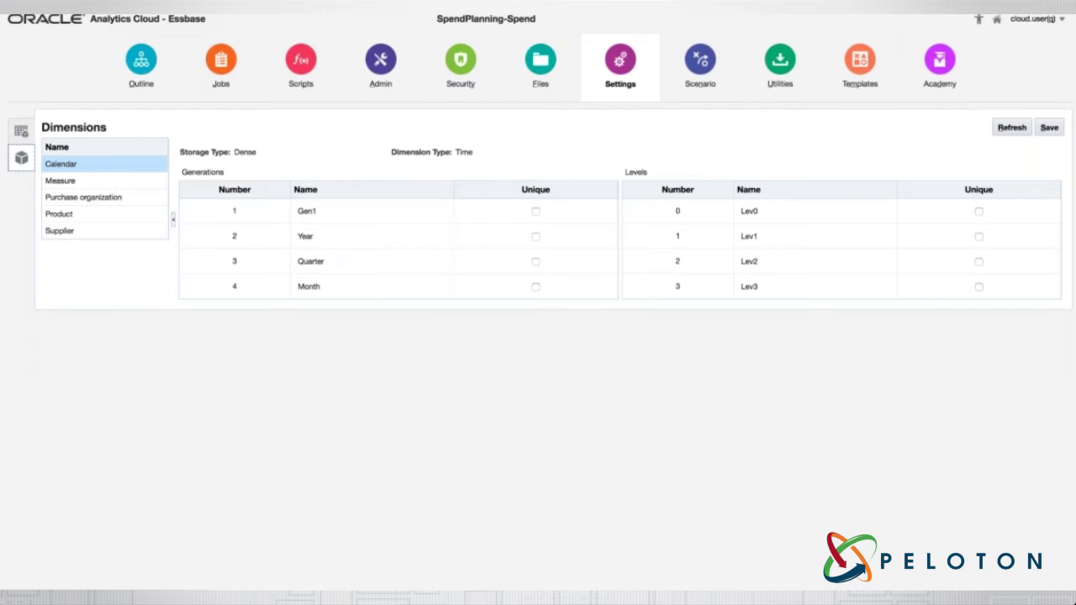
click(51, 180)
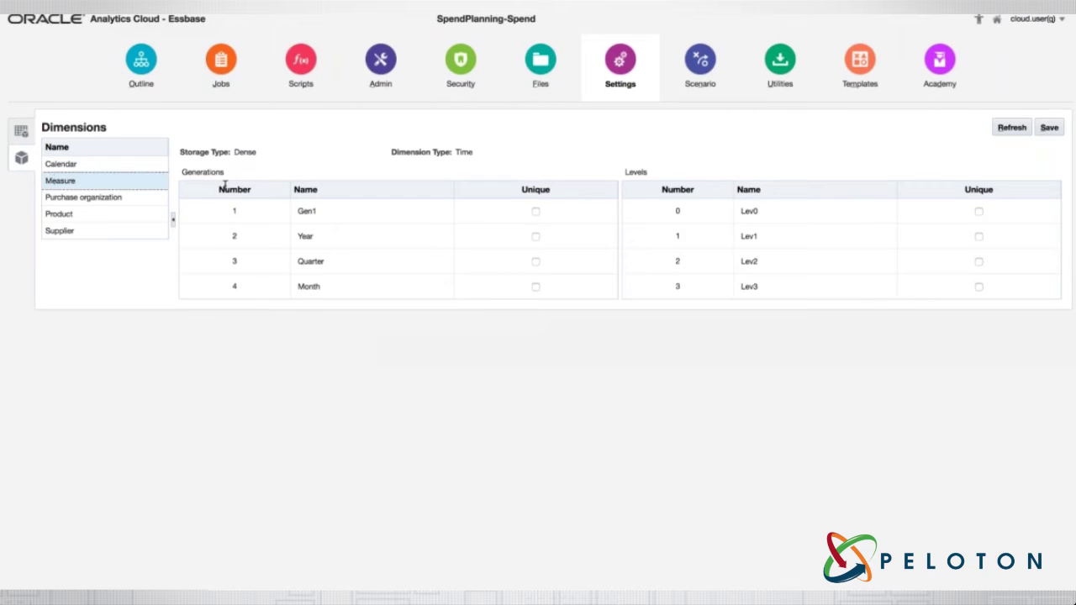
drag(102, 180, 338, 189)
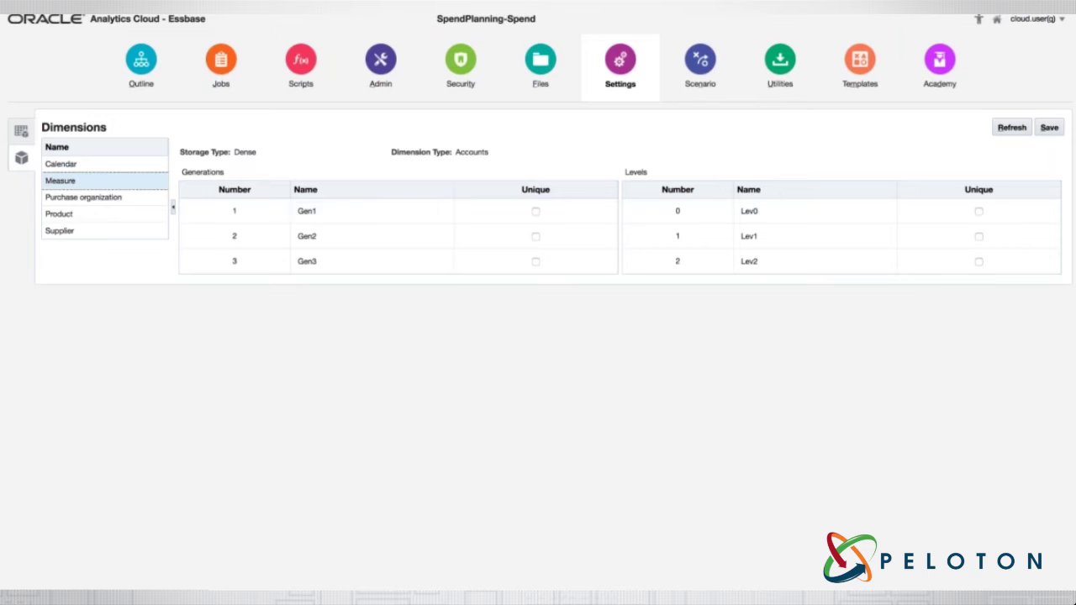
Open the cube's scenario workflow and view the scenario administration page
click(702, 78)
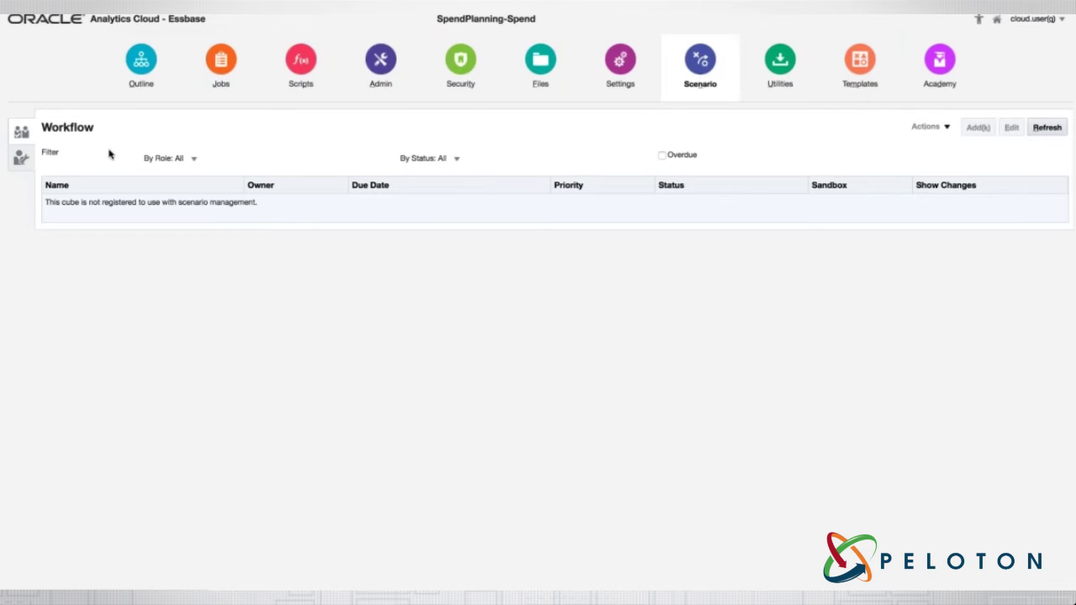
click(21, 158)
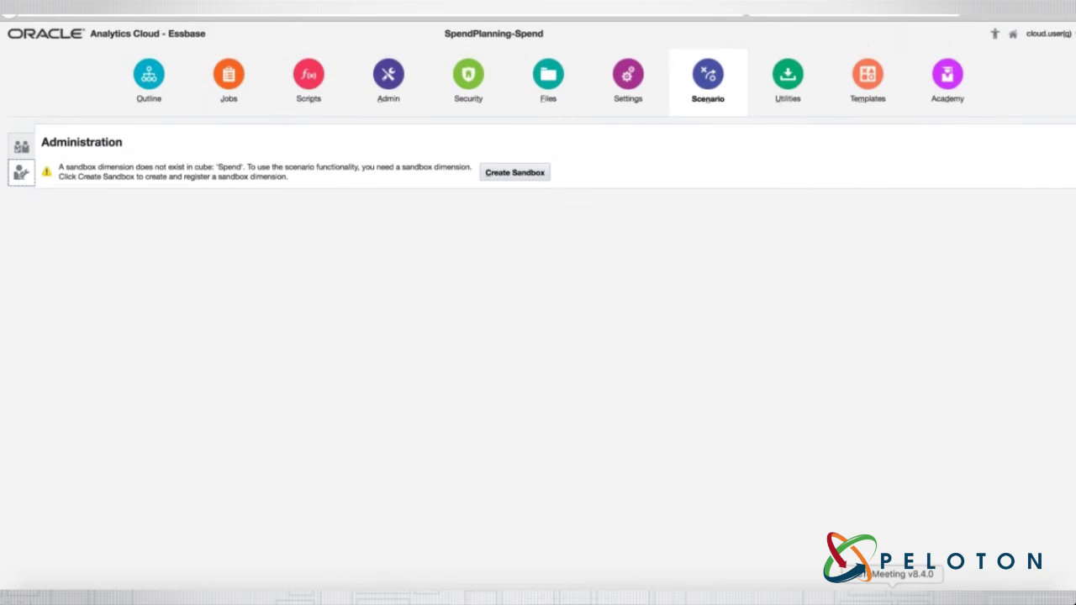
right_click(899, 580)
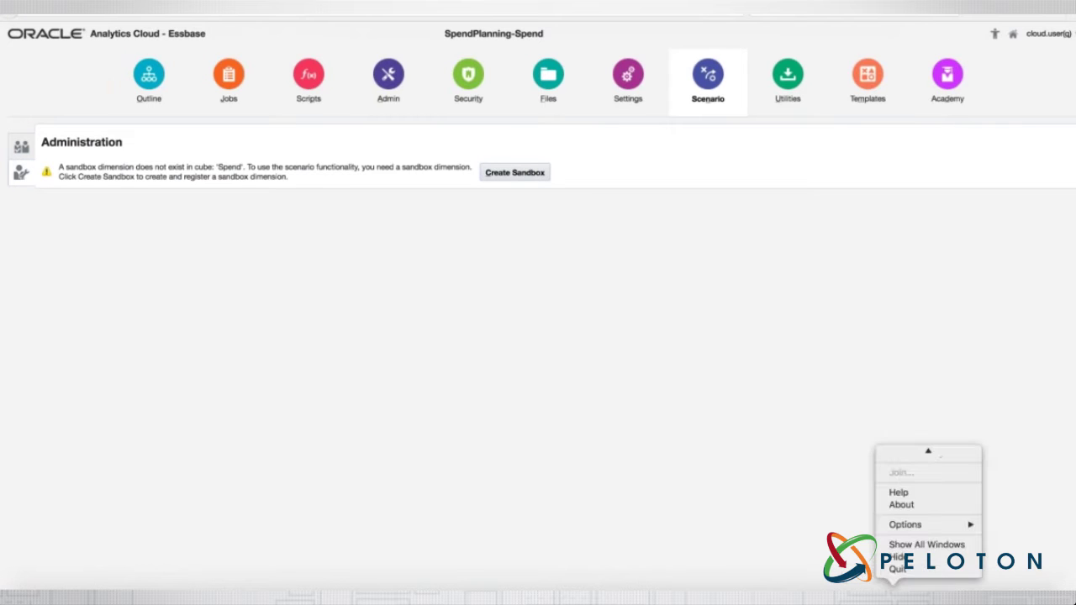
click(900, 547)
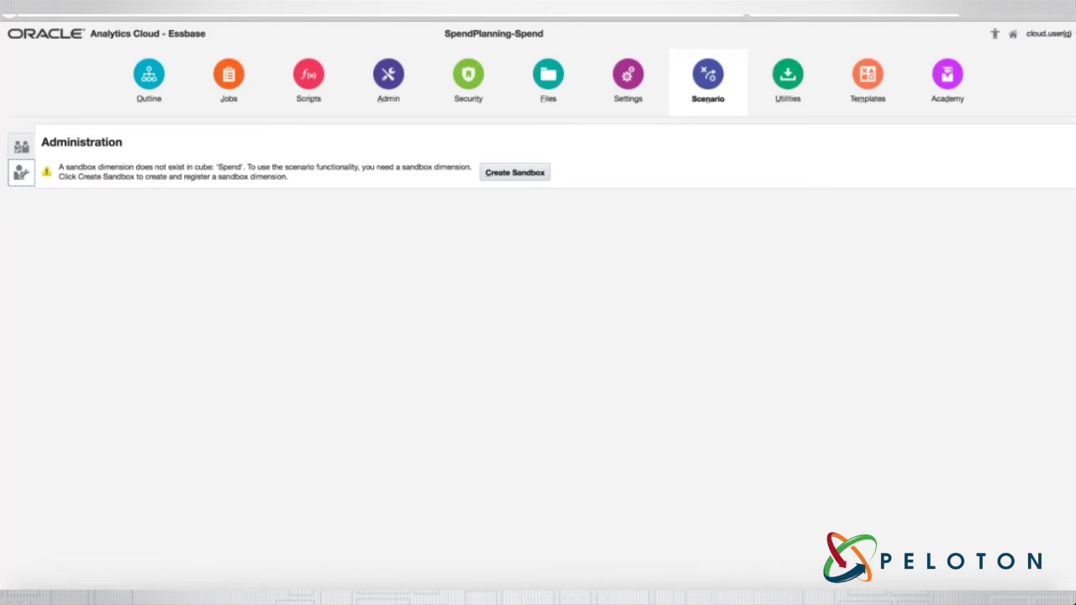
Browse the cube's Utilities, Templates and Academy pages, including the Academy topic on creating cubes from application workbooks
click(788, 80)
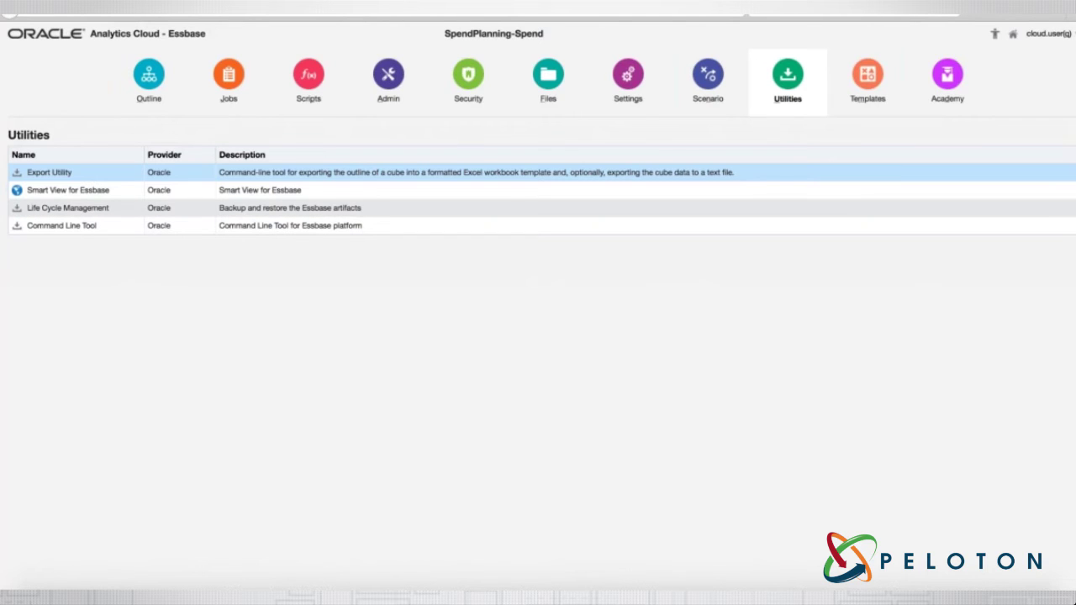
click(864, 102)
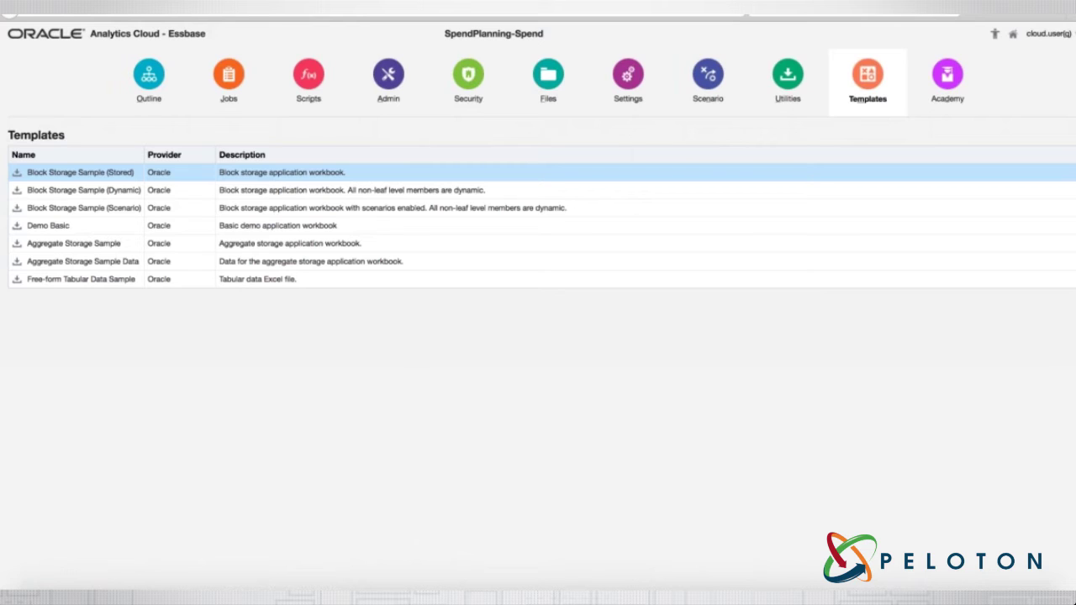
click(949, 98)
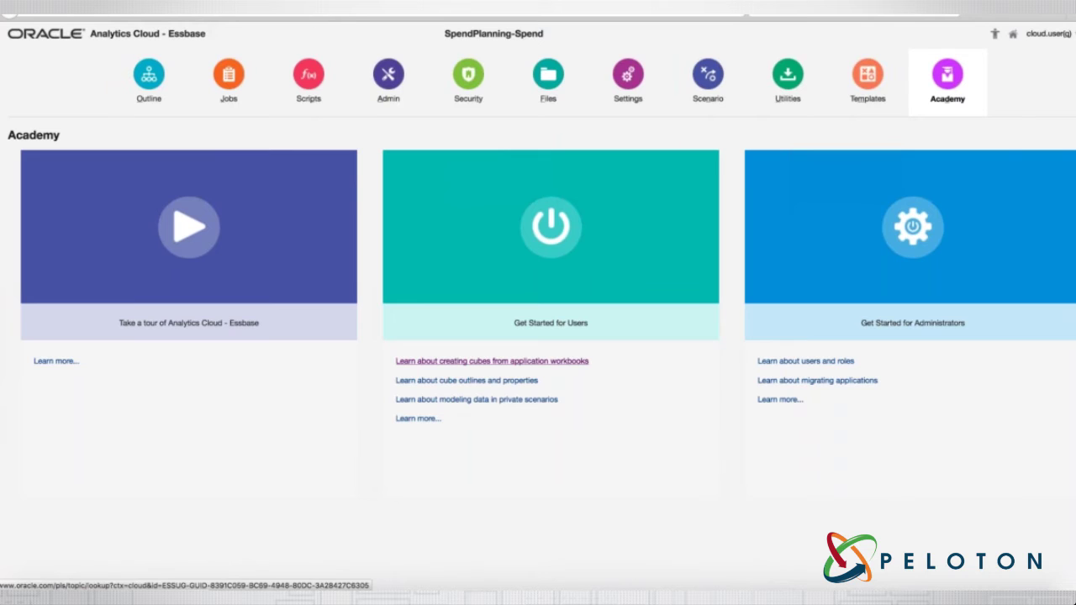
click(492, 360)
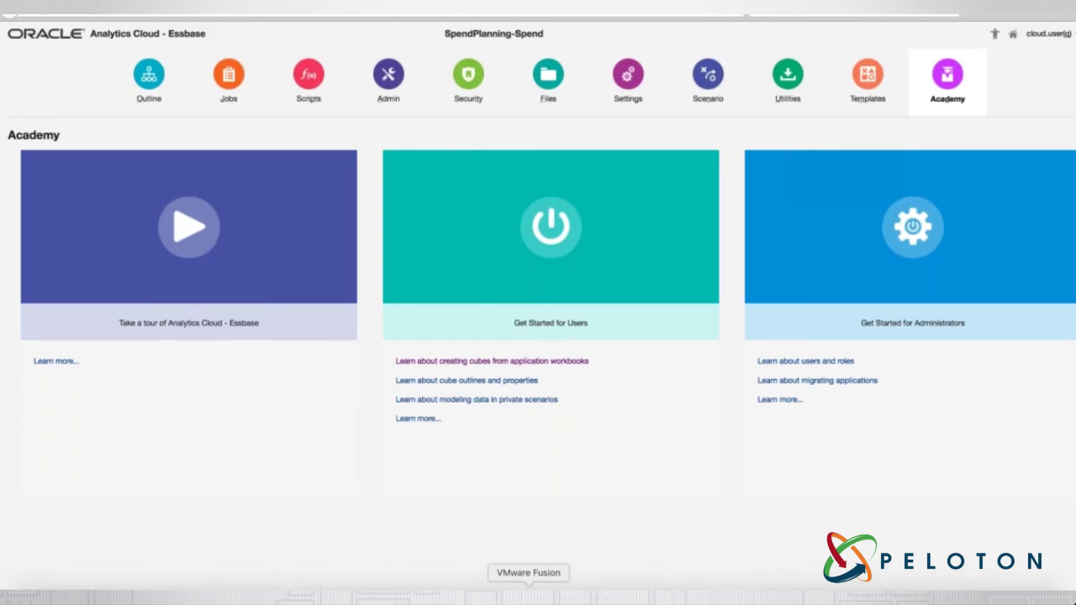
Switch to Excel and start an ad hoc analysis of the Spend cube on Sheet2
click(528, 597)
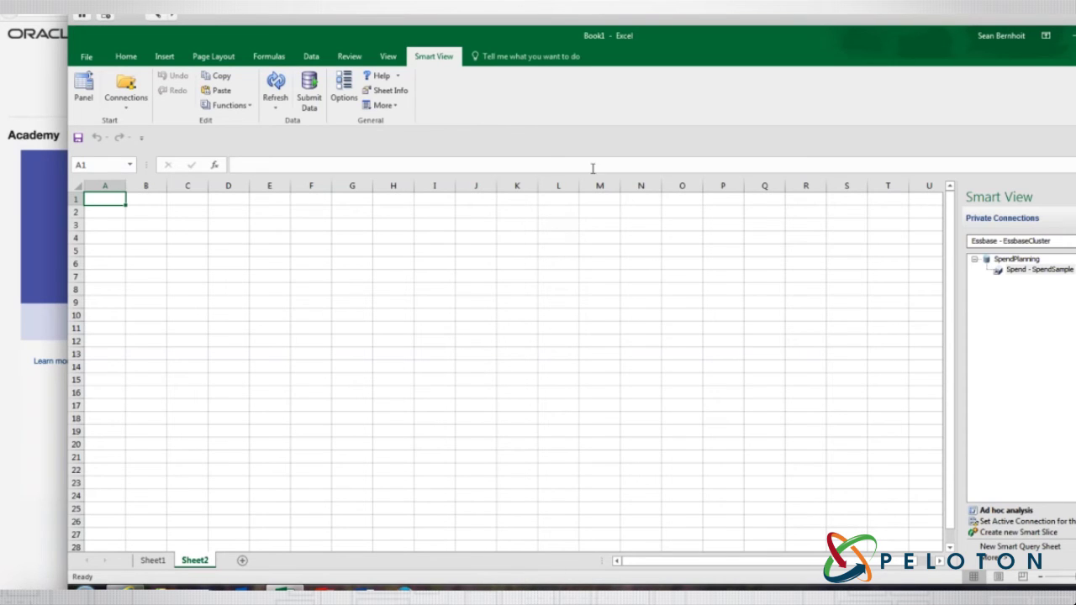
double_click(1012, 271)
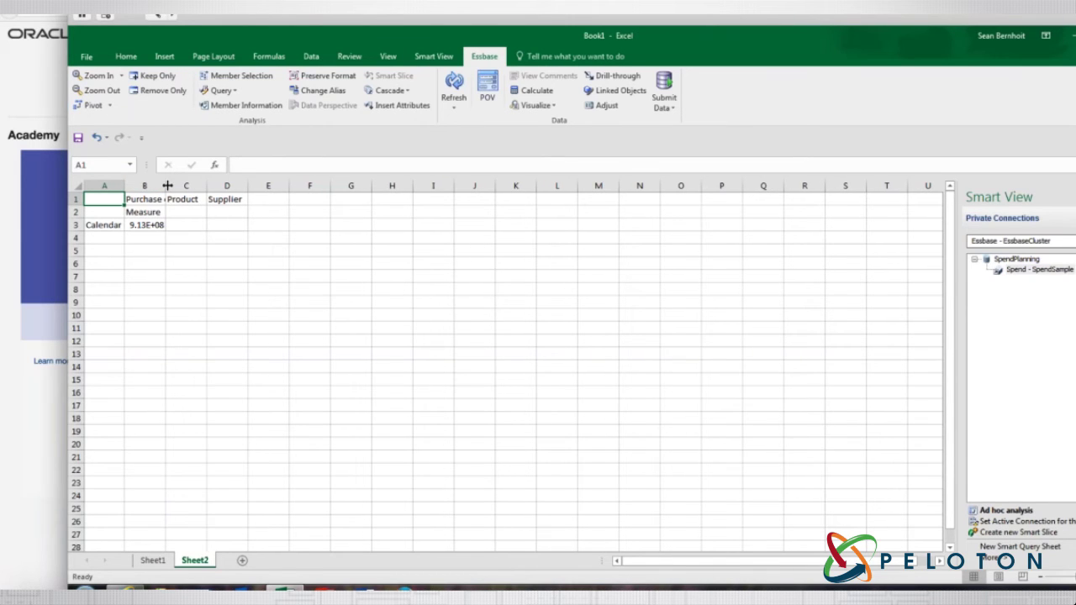
Zoom in on Calendar, keep only FY 2016, and expand that year into its quarters
double_click(101, 225)
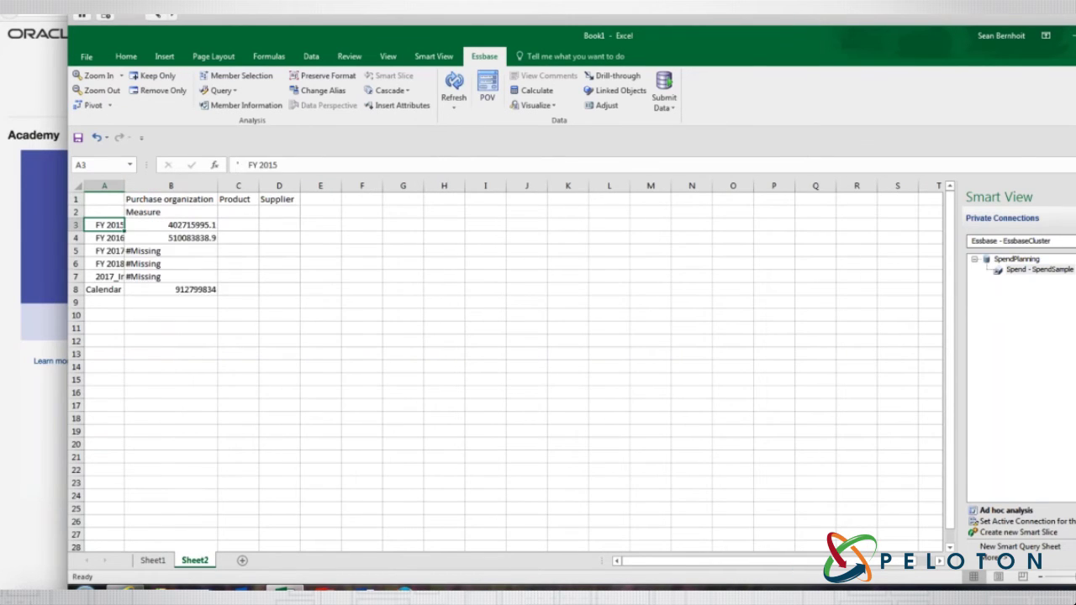
click(104, 238)
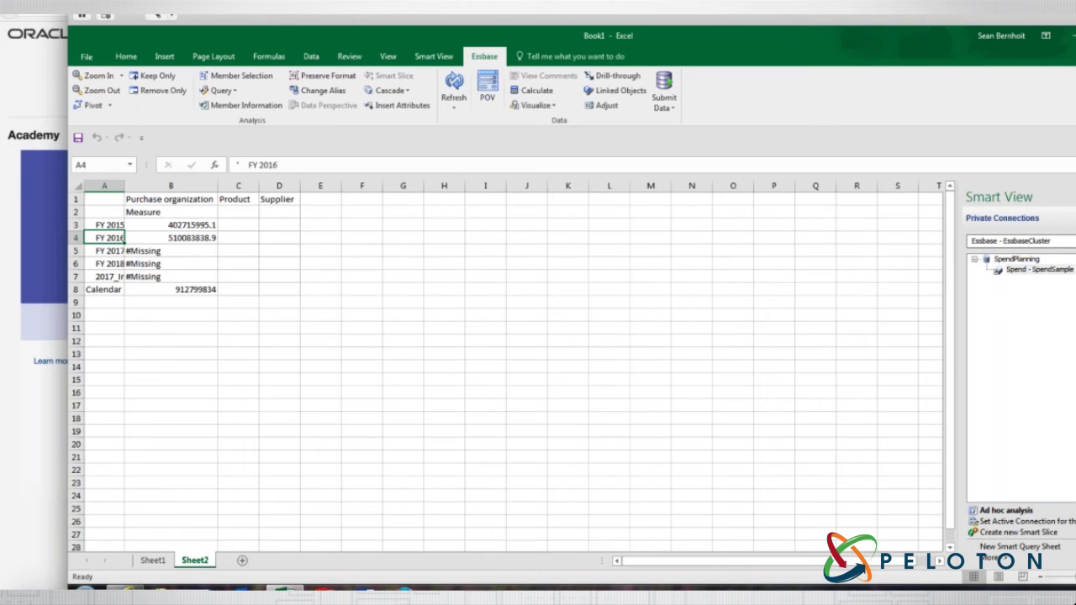
click(153, 77)
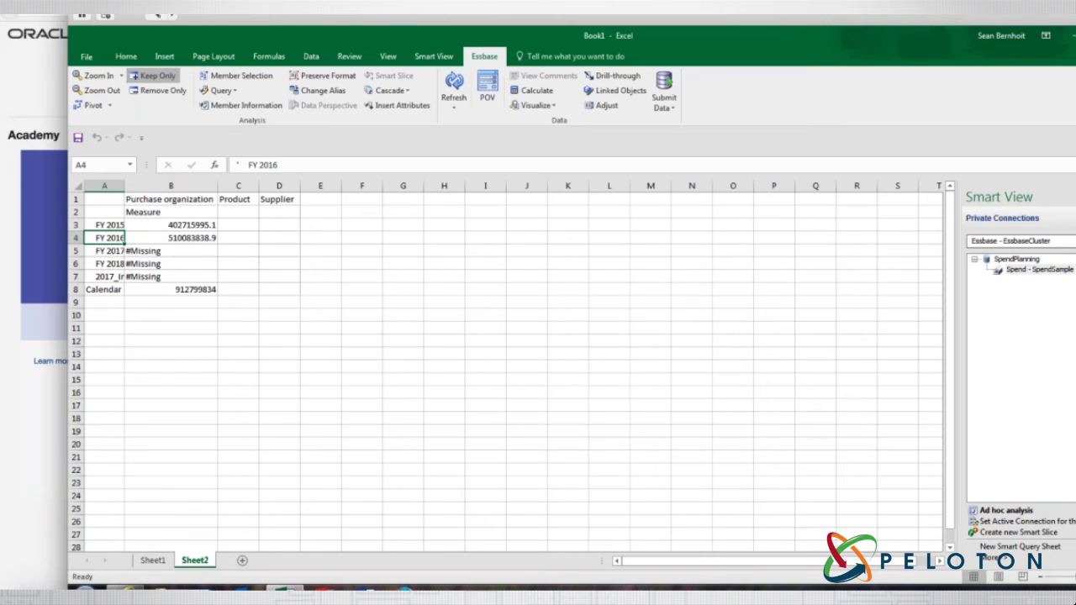
double_click(105, 225)
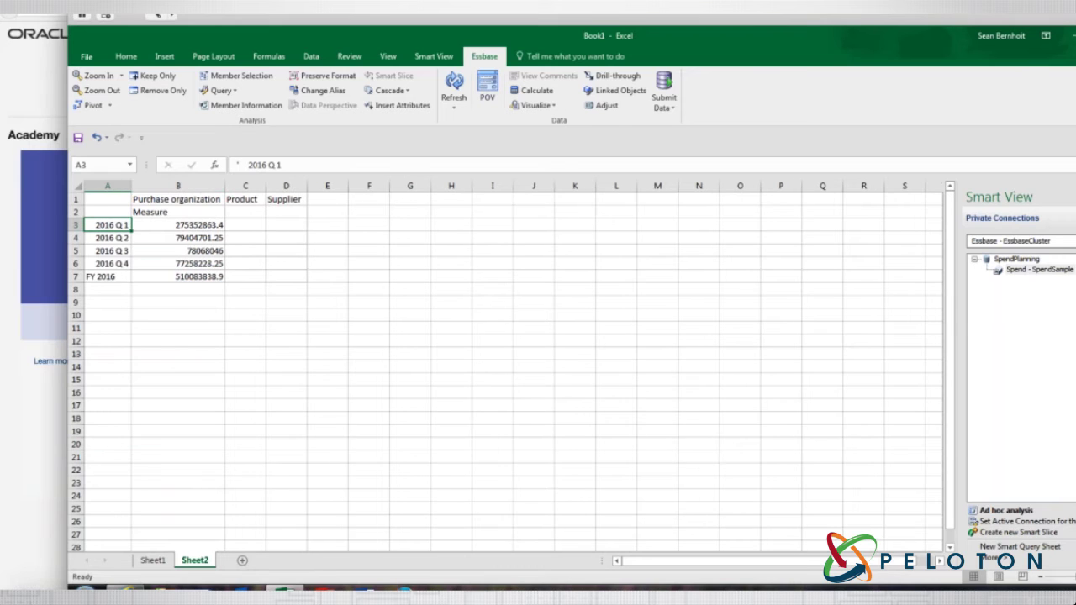
Zoom in on the Measure dimension and keep only the Spend member
click(163, 213)
double_click(163, 213)
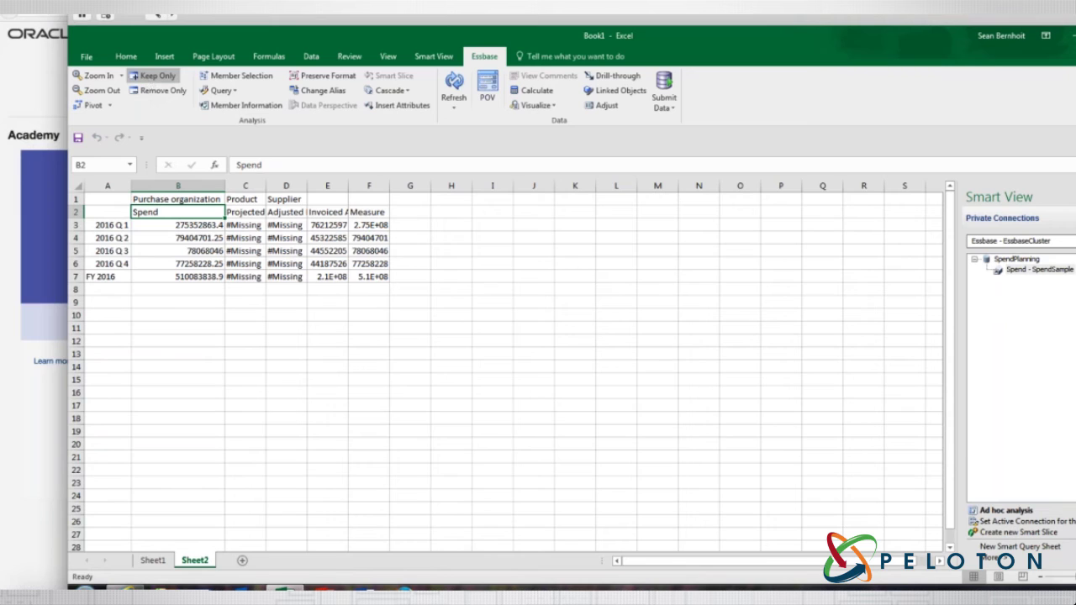
click(153, 76)
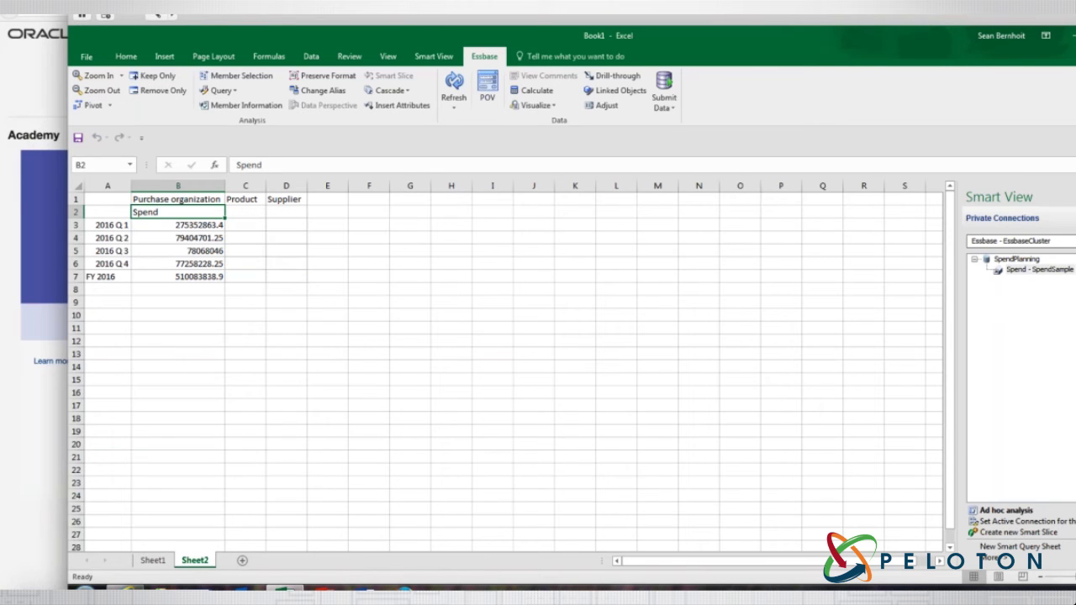
Expand Product into its categories down the rows and pivot the 2016 quarters across the columns
click(244, 199)
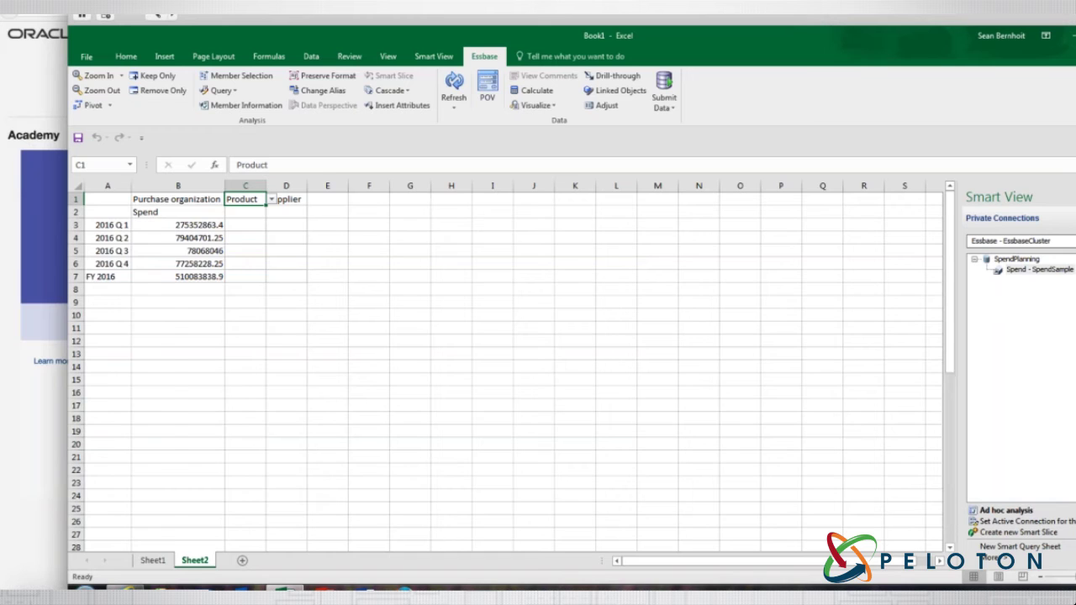
drag(244, 199, 140, 212)
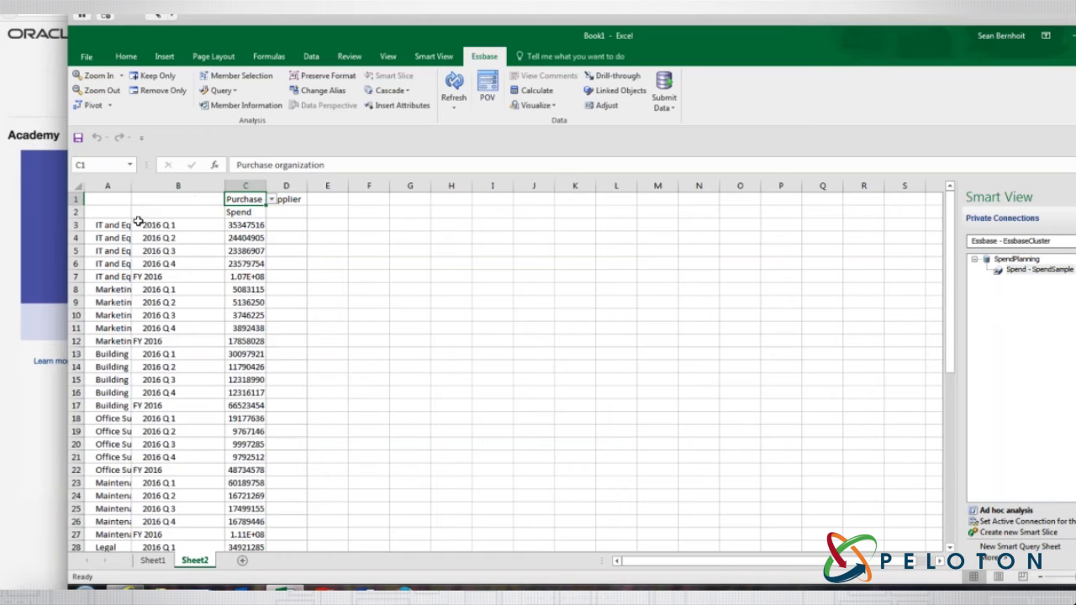
click(108, 106)
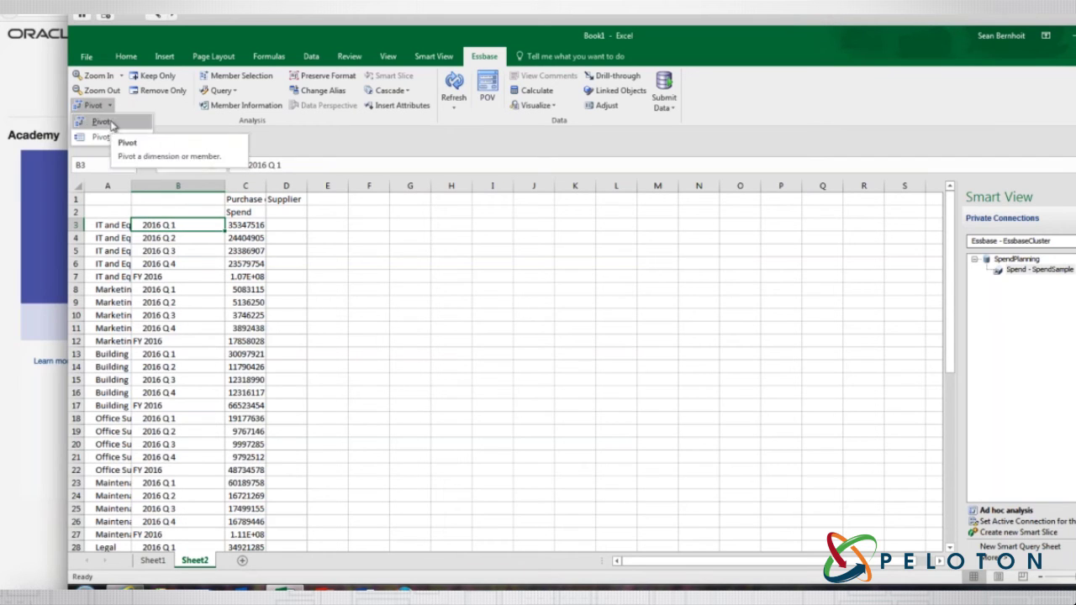
click(103, 122)
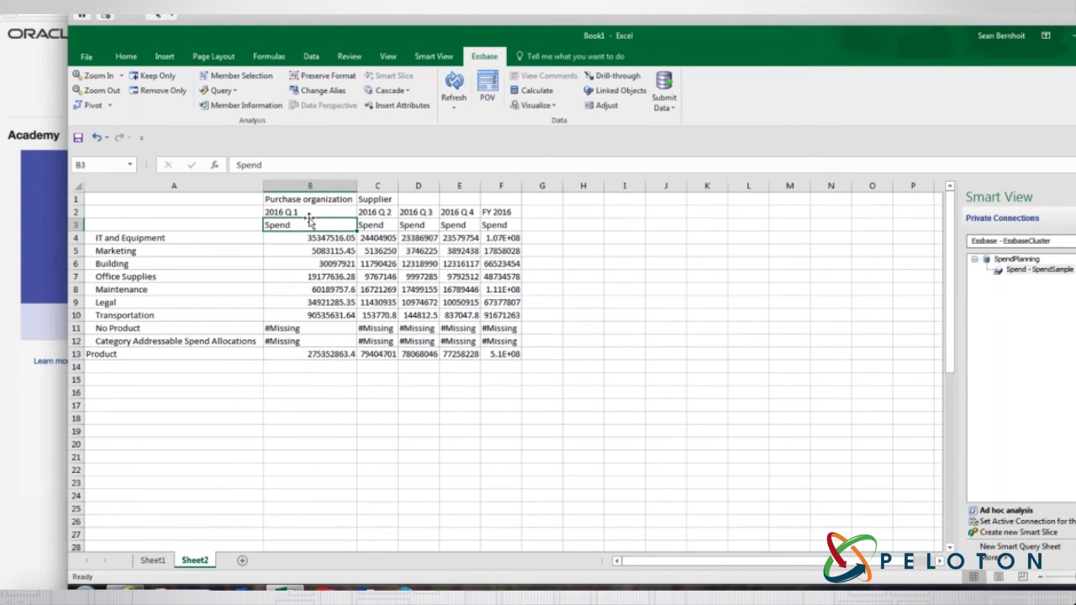
Pivot the Spend measure to the rows and on to the header row above the quarters, and auto-fit columns B through F
click(105, 107)
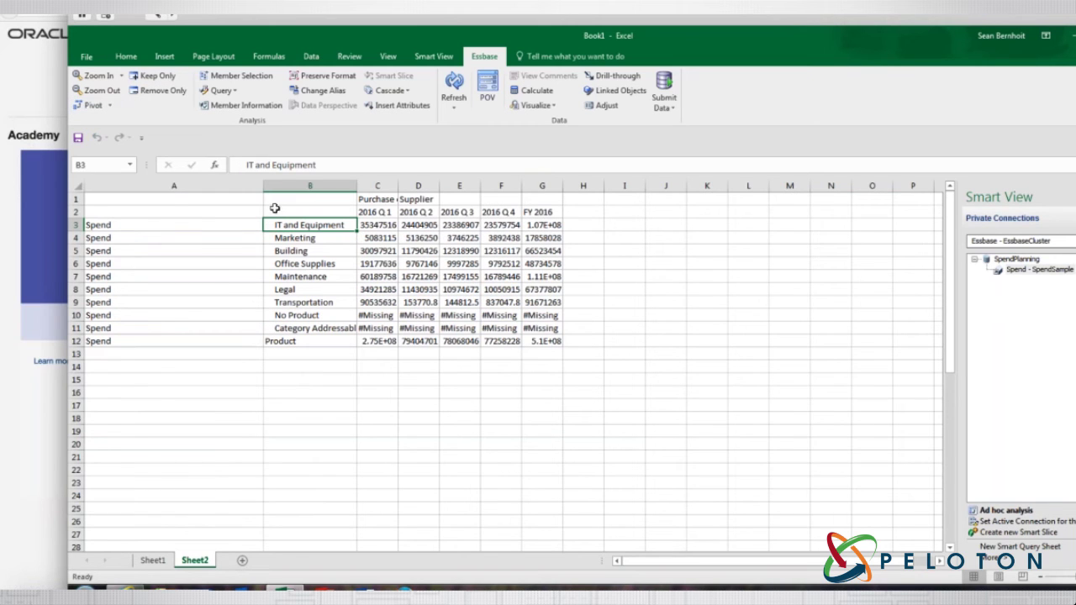
click(152, 228)
click(94, 105)
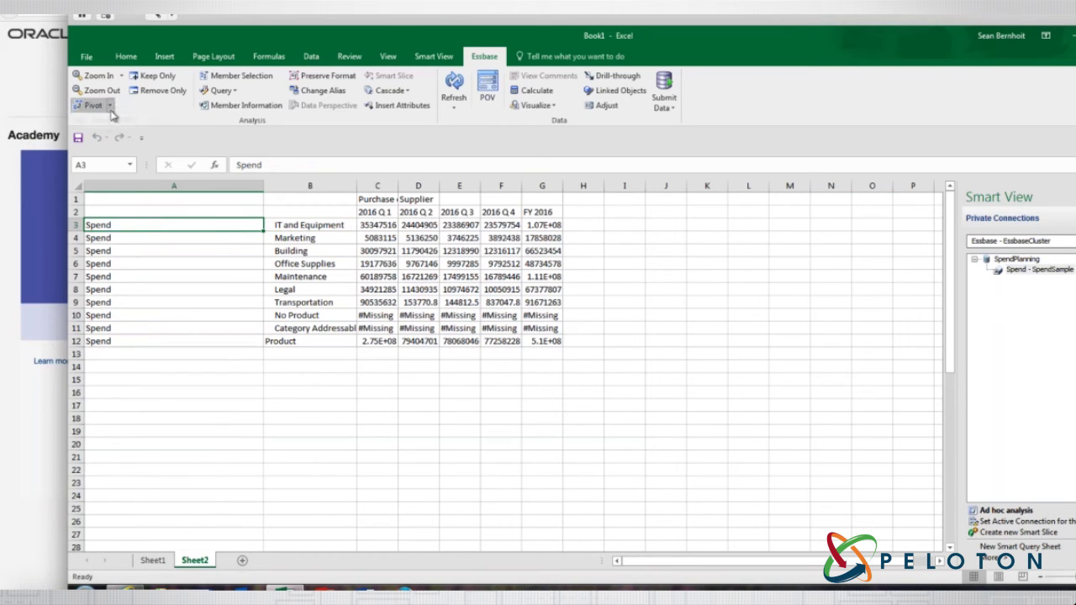
click(108, 137)
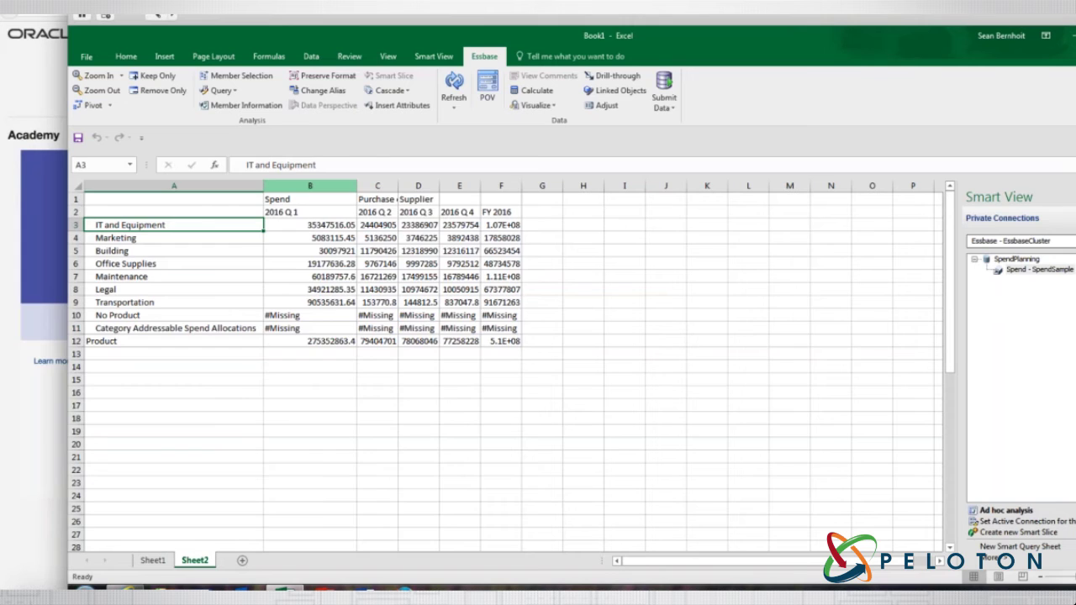
drag(310, 186, 517, 186)
double_click(521, 186)
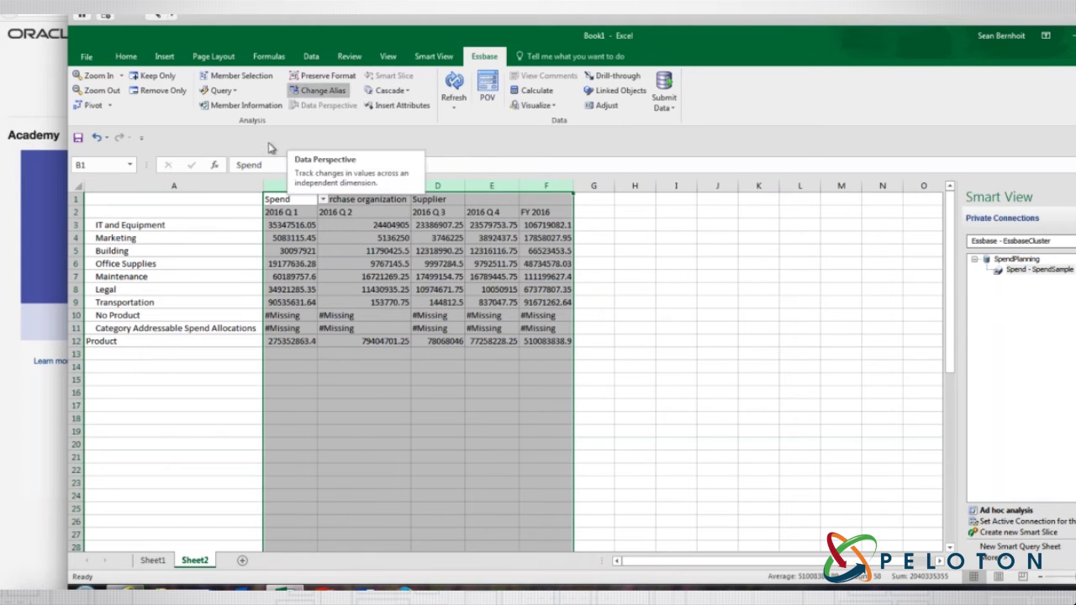
Open member selection from IT and Equipment, view the members of the Supplier dimension, and cancel without selecting any
click(151, 215)
click(152, 224)
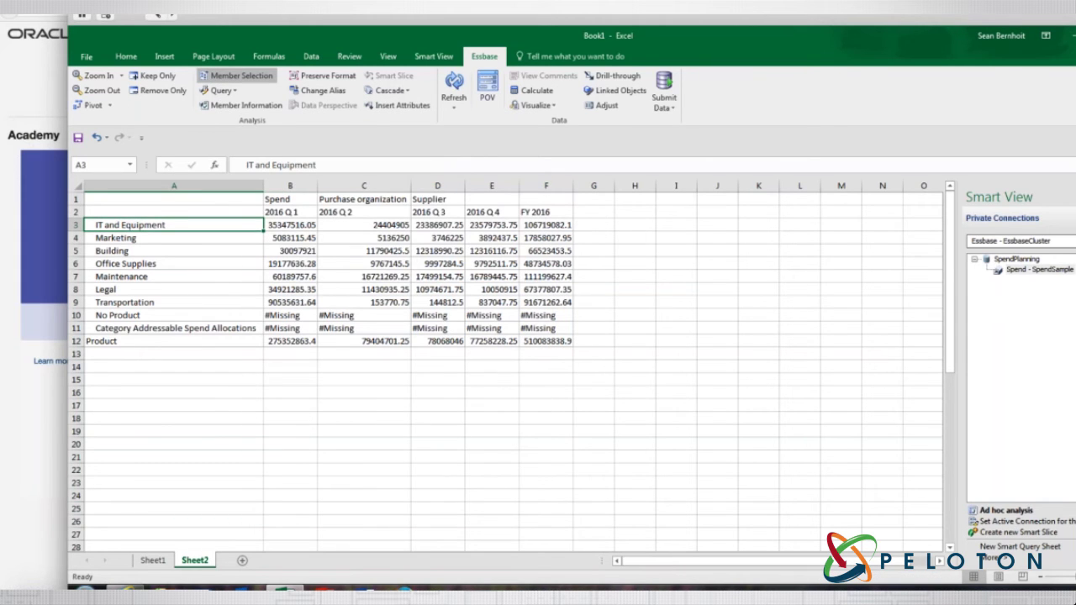
click(238, 75)
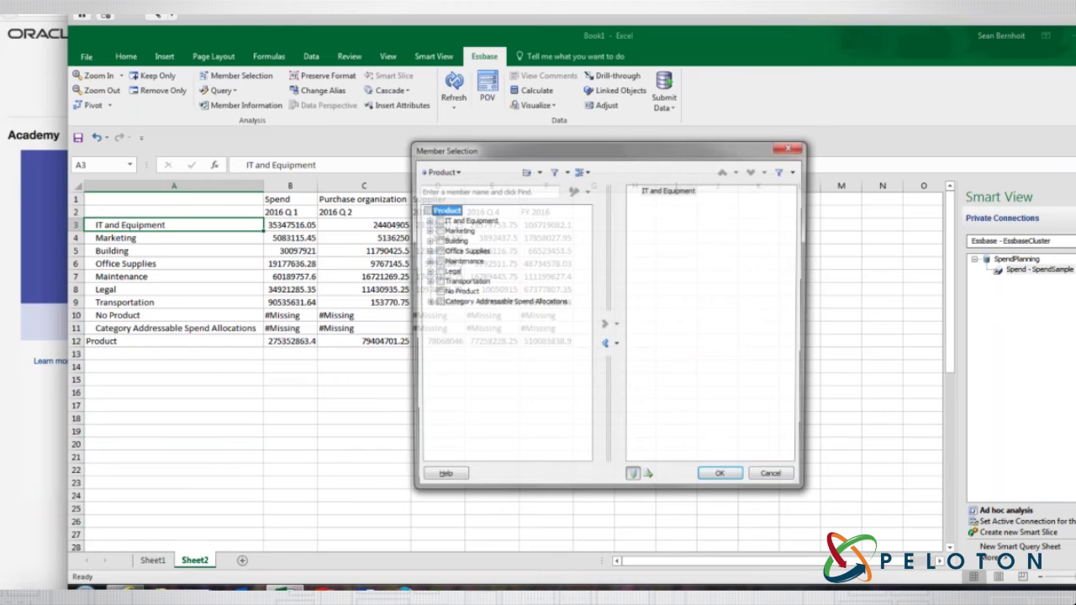
click(458, 172)
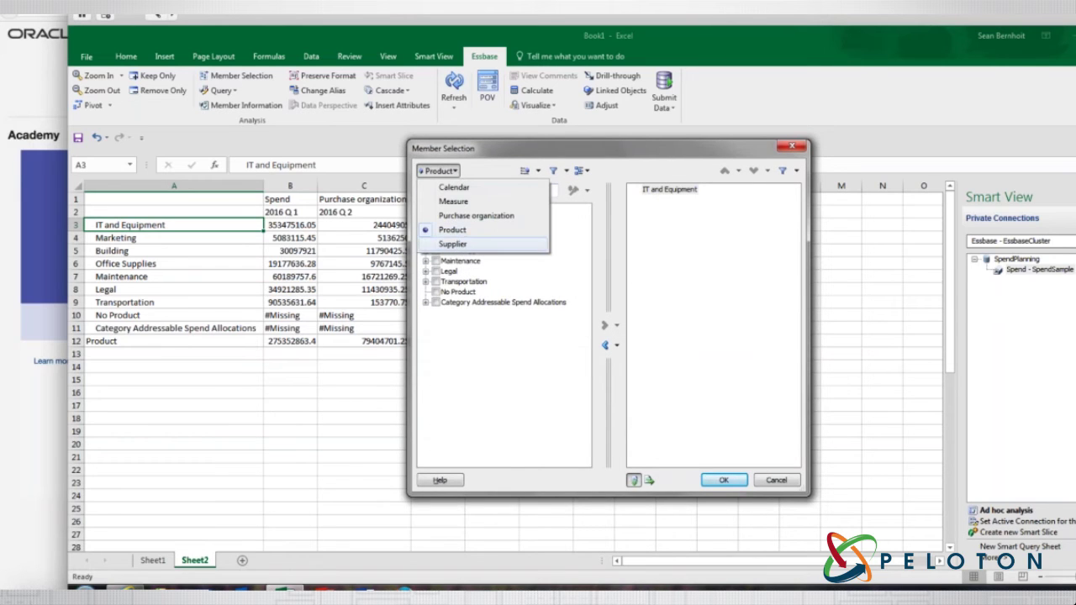
click(452, 229)
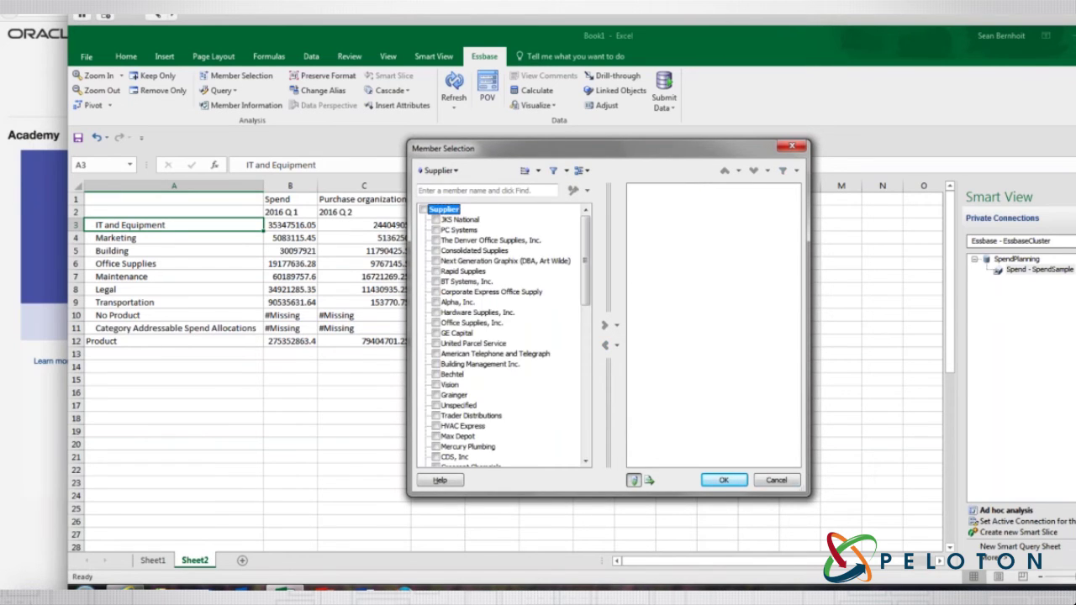
click(777, 480)
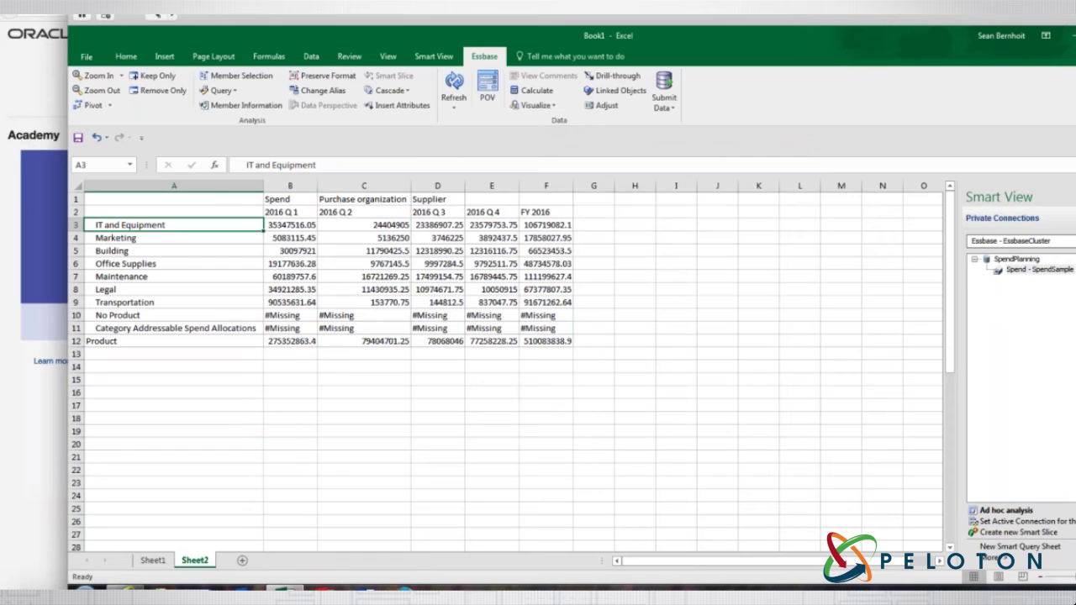
Set the data options to a blank missing-data label and suppressed No Data / Missing and Zero rows, and refresh the grid
click(434, 56)
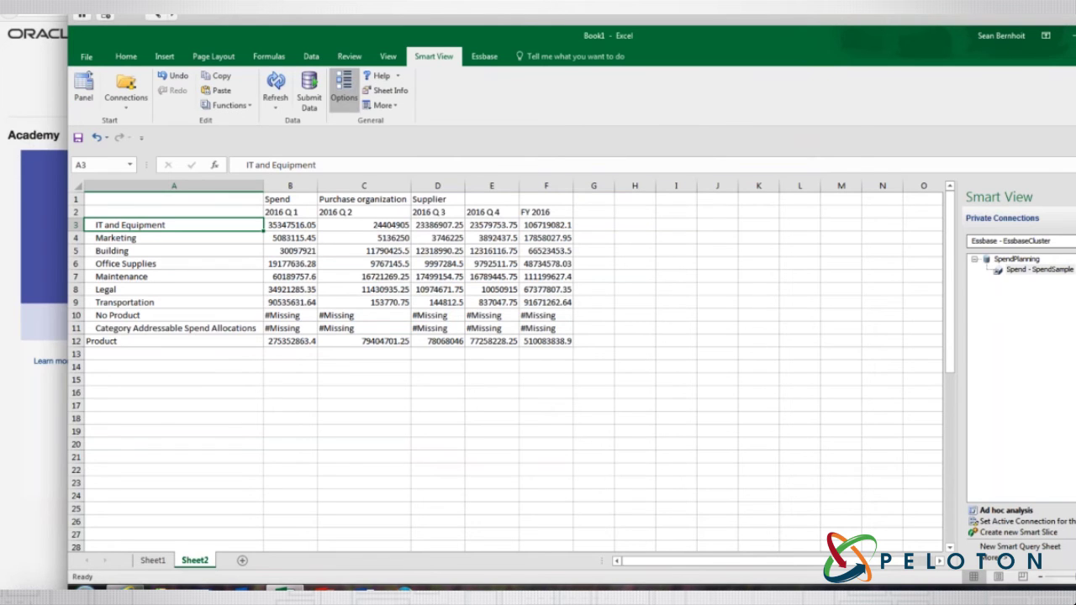
click(343, 89)
key(Delete)
click(505, 186)
click(506, 201)
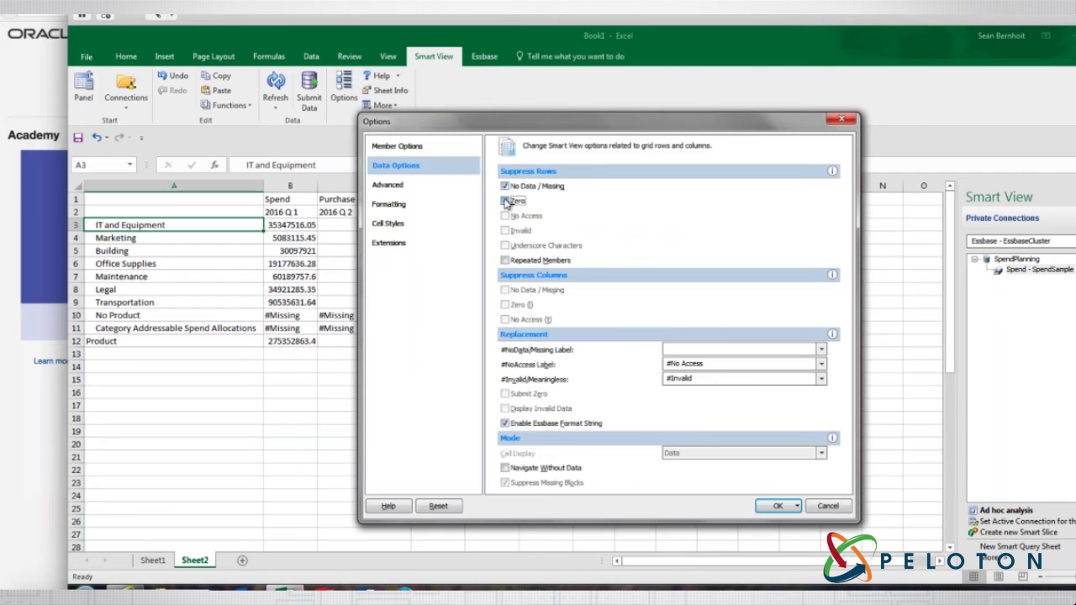
click(771, 507)
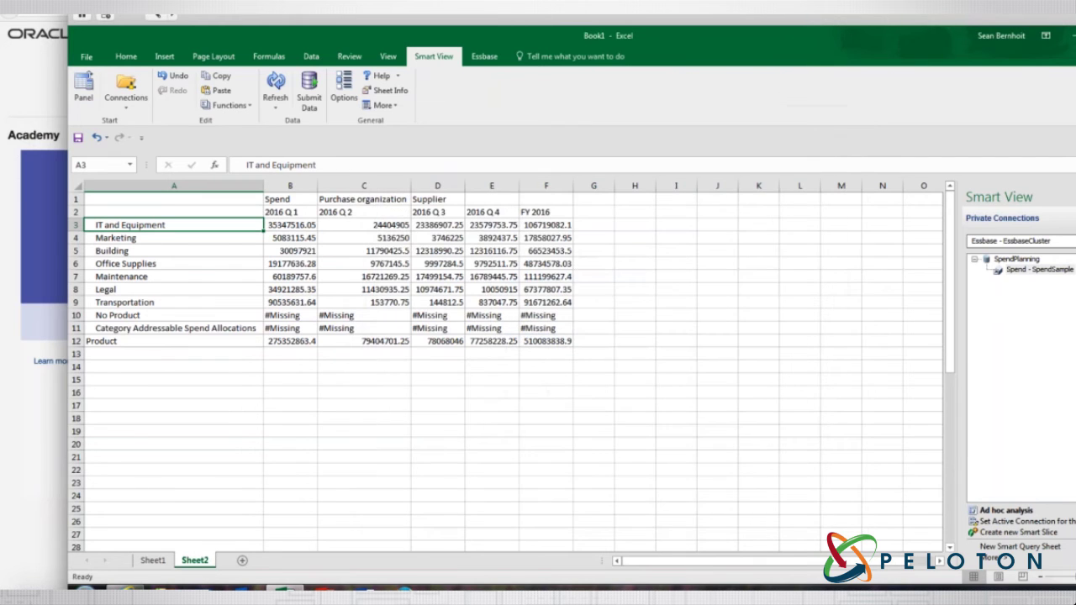
click(276, 107)
click(294, 117)
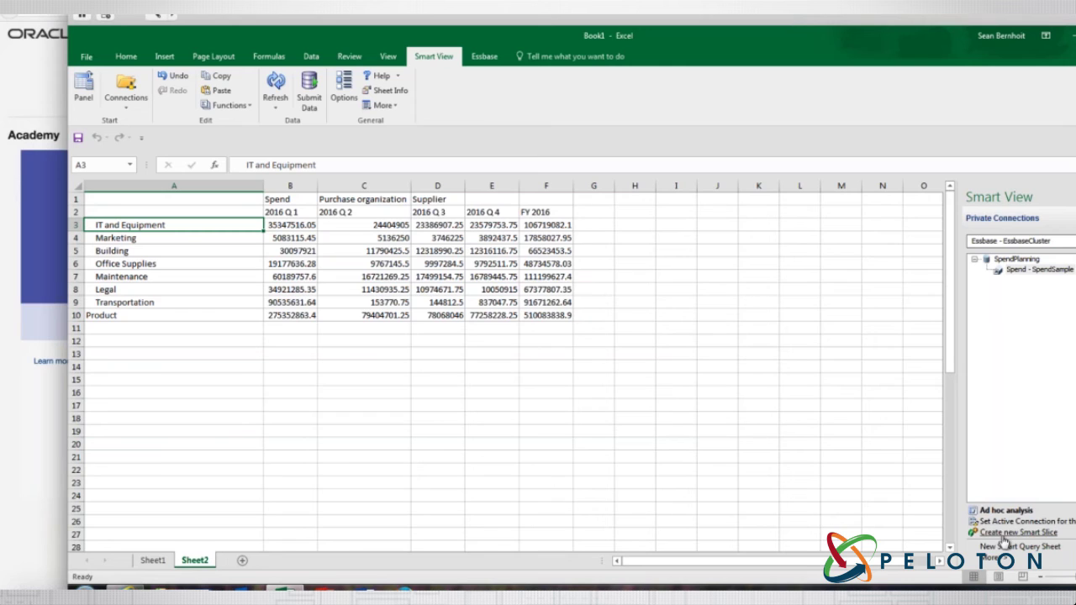
Widen the Smart View pane, review its connection and the Essbase commands, and switch back to the Essbase web page
drag(959, 451, 896, 448)
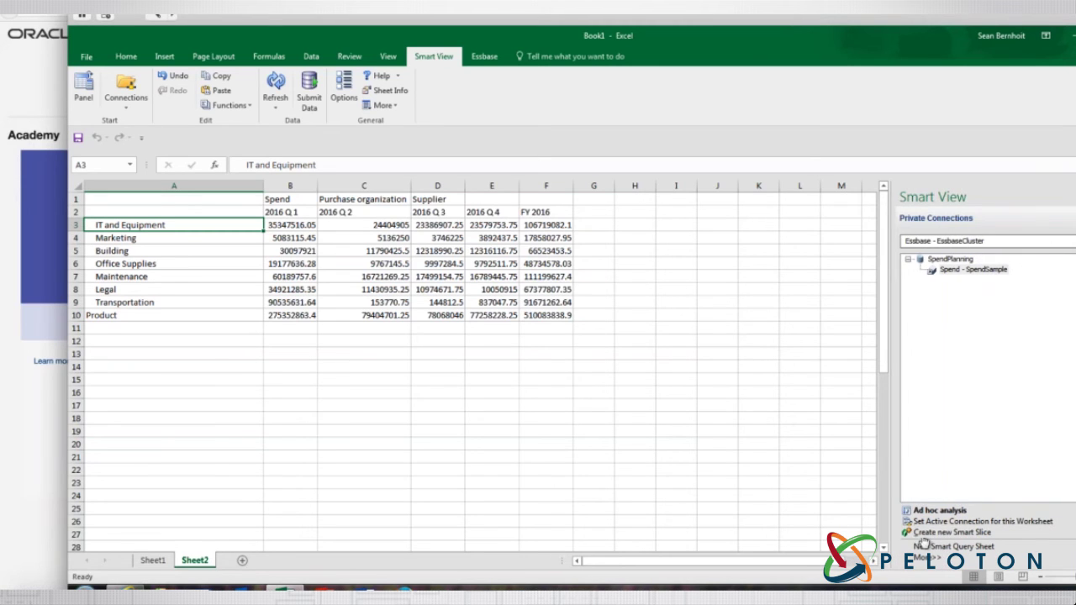
click(938, 239)
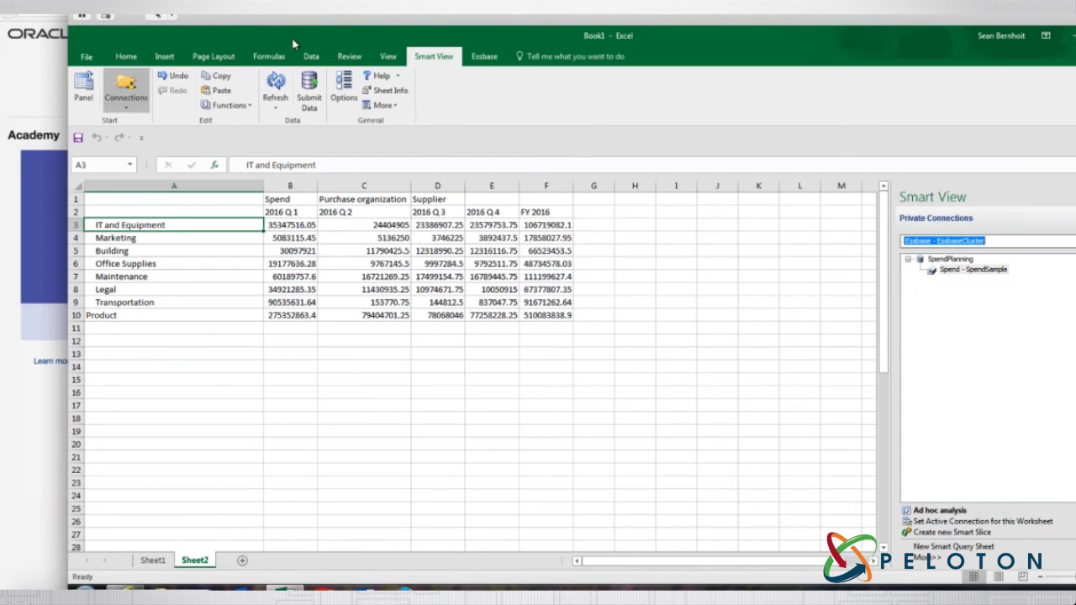
click(485, 59)
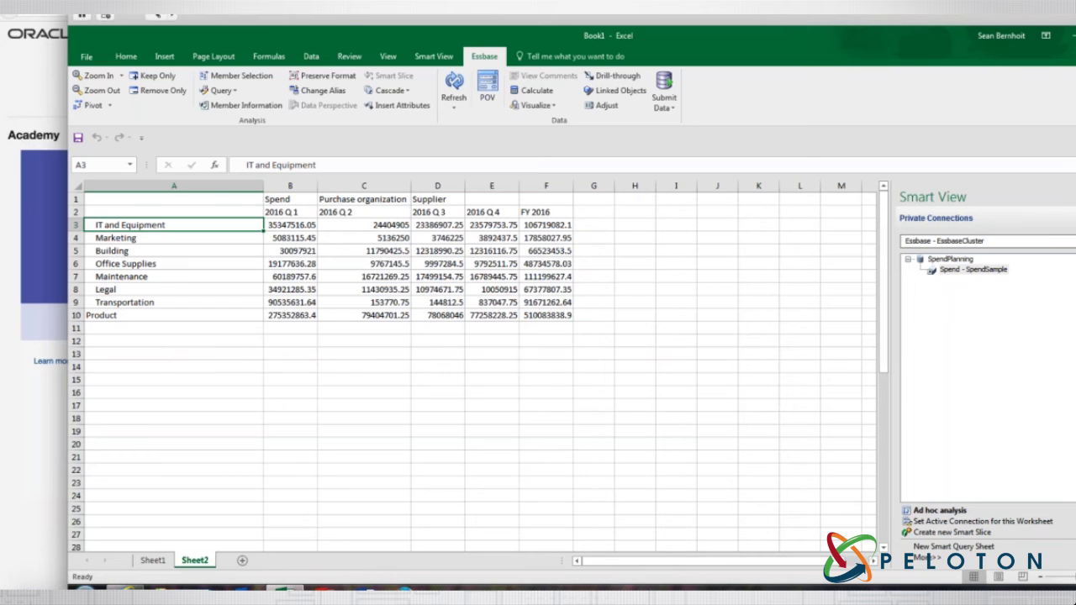
click(42, 99)
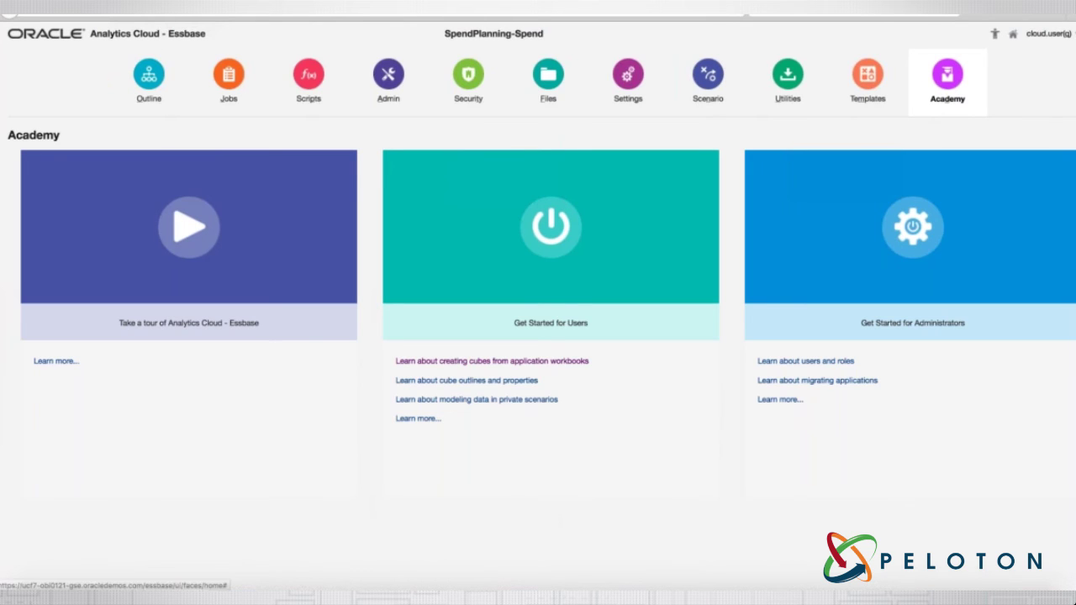
Return to the Essbase home page, then open the Demo Basic application workbook from the Desktop folder in Finder and enlarge its window
click(59, 38)
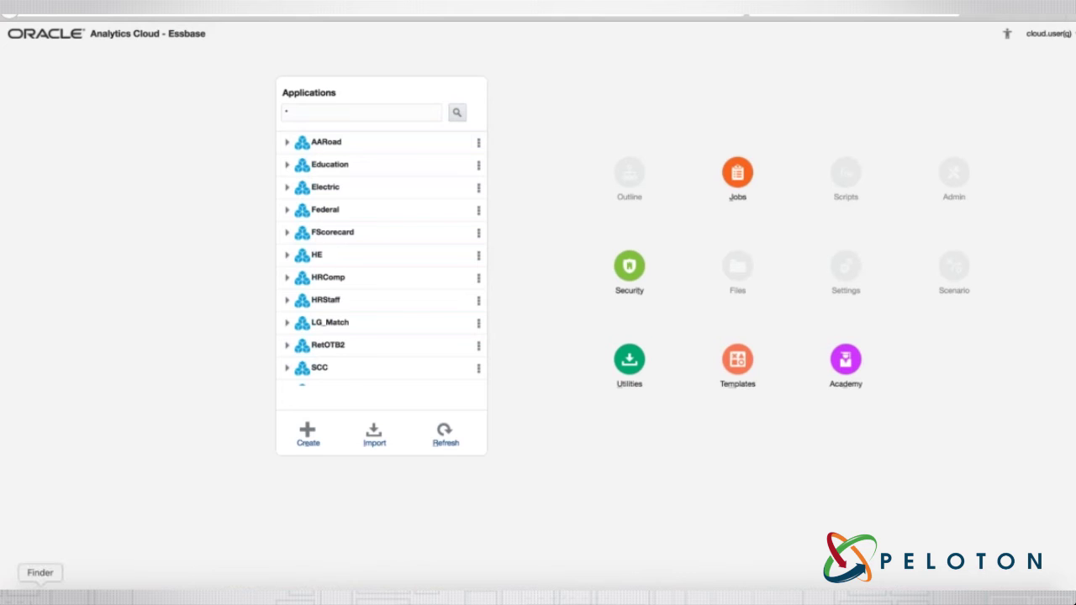
click(39, 595)
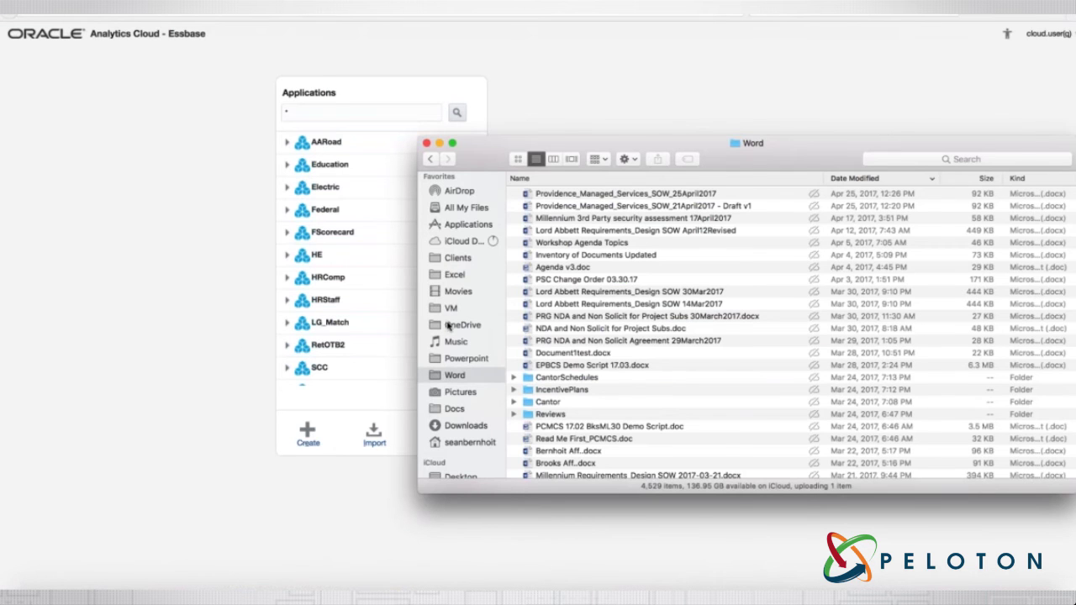
scroll(458, 420, down, 3)
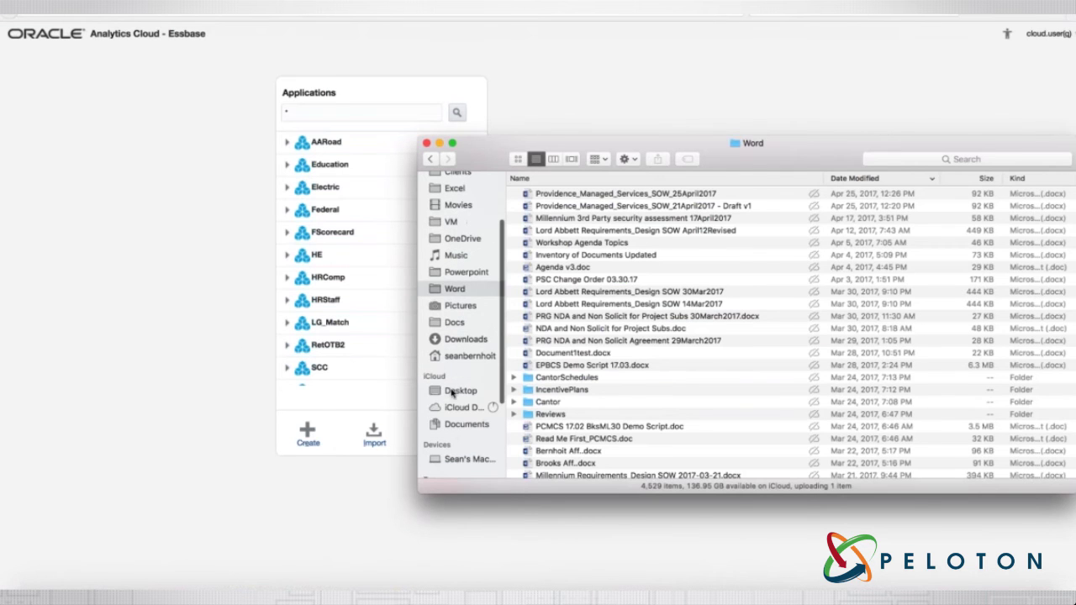
click(460, 391)
click(562, 210)
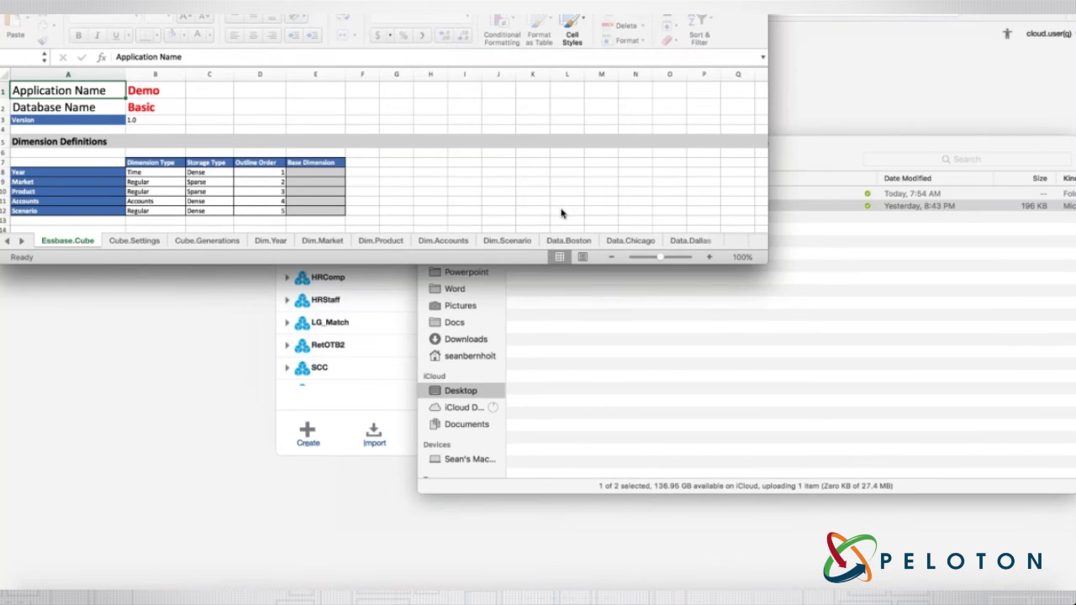
drag(771, 266, 936, 531)
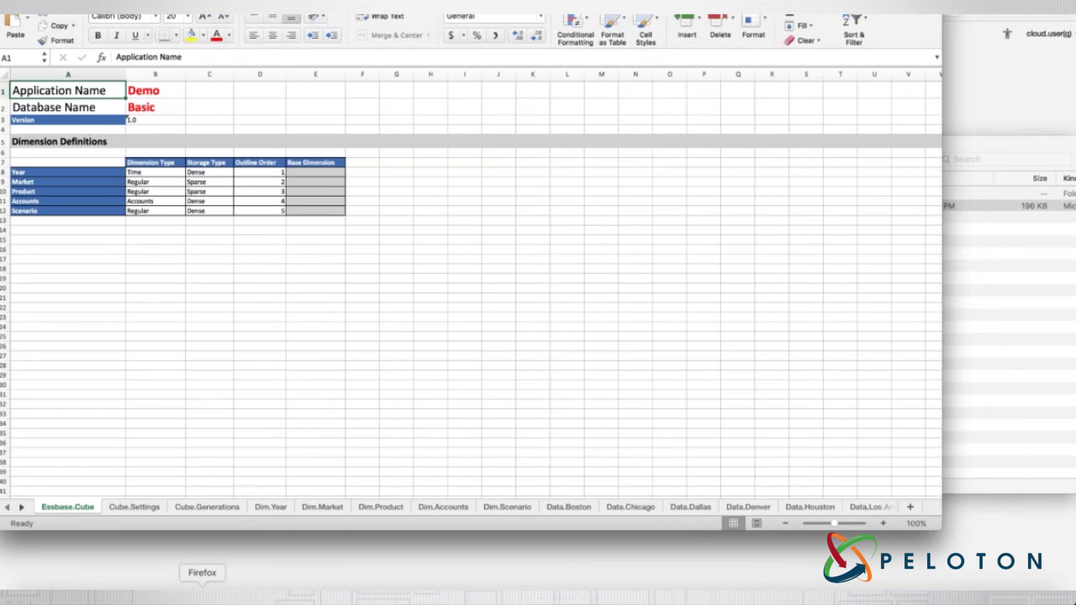
Switch to the Essbase page in Firefox, view the options for creating an application and cube, and cancel without creating one
click(202, 591)
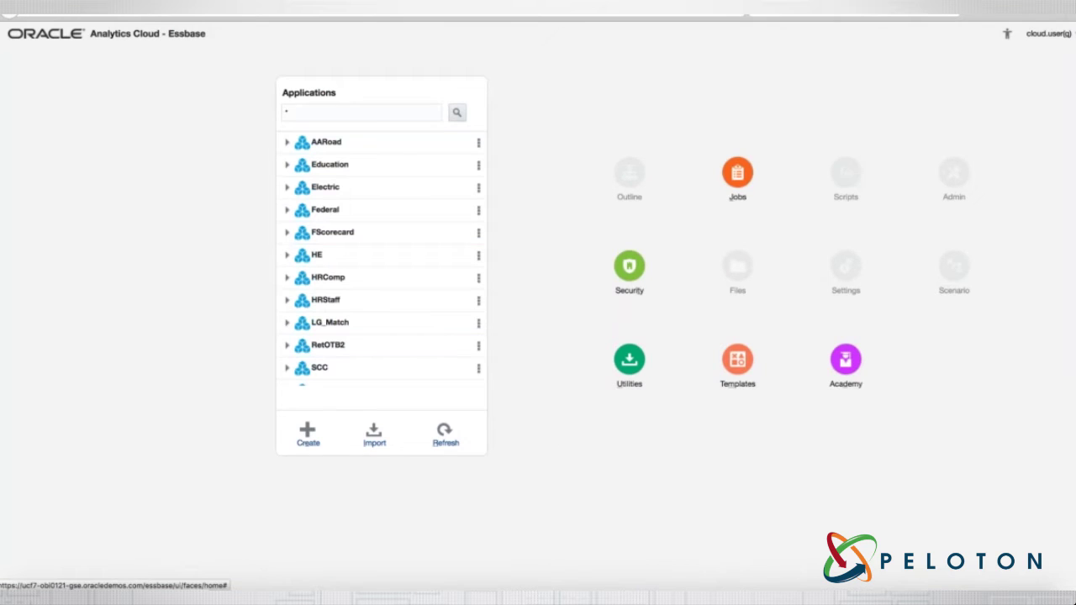
click(308, 433)
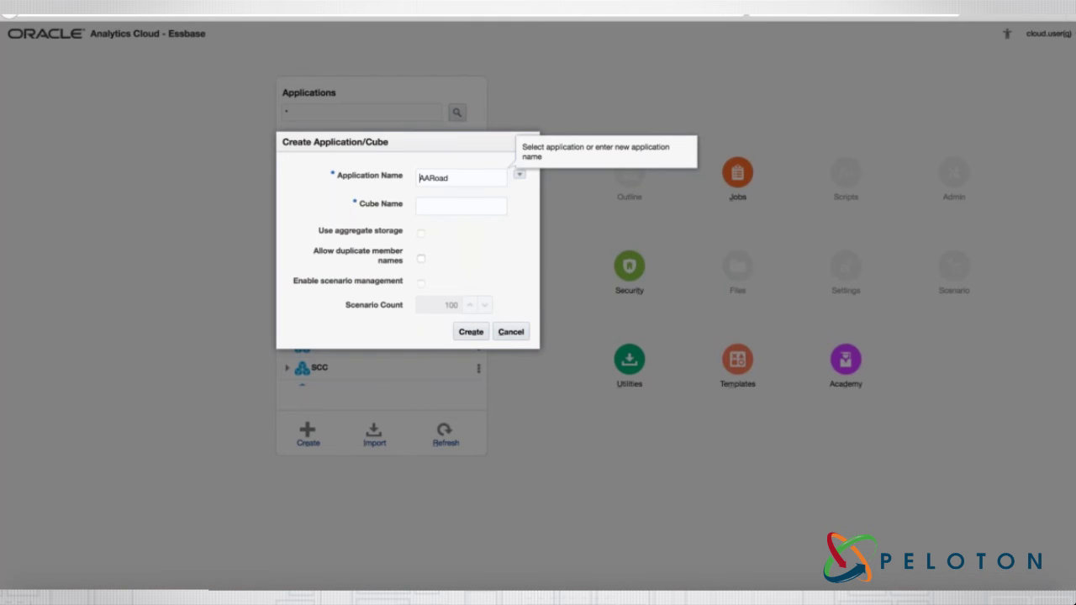
click(504, 333)
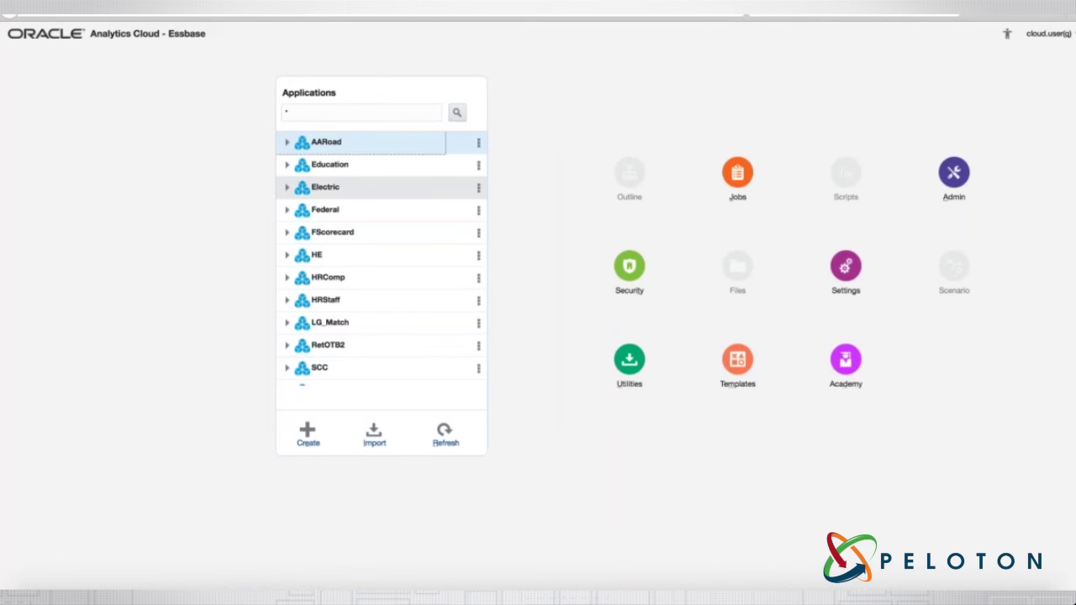
Select the Spend cube in the SpendPlanning application and view its outline and its files
scroll(361, 253, down, 3)
click(362, 284)
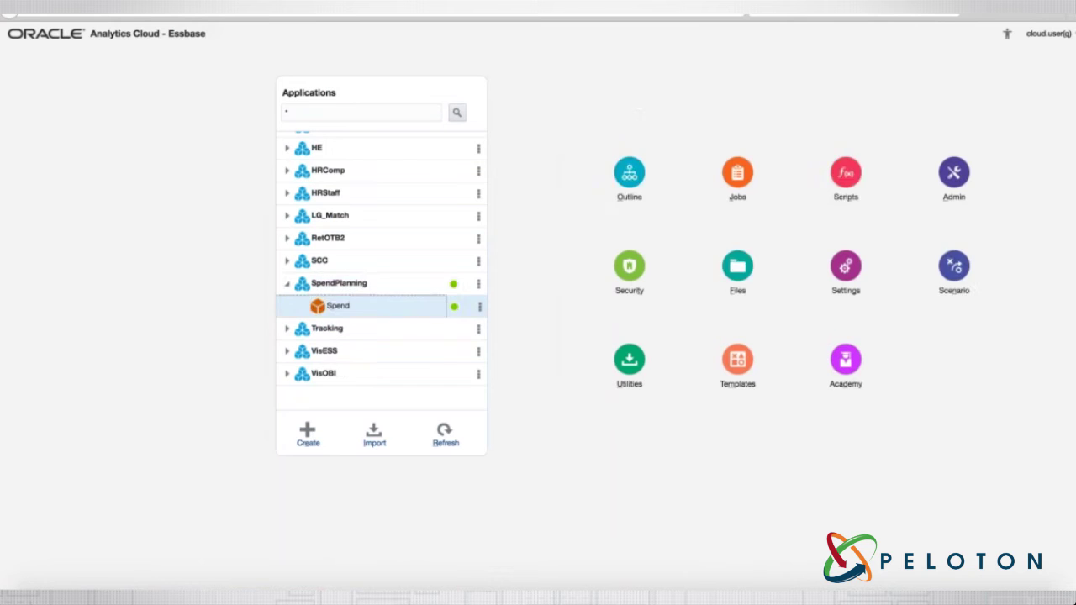
click(629, 177)
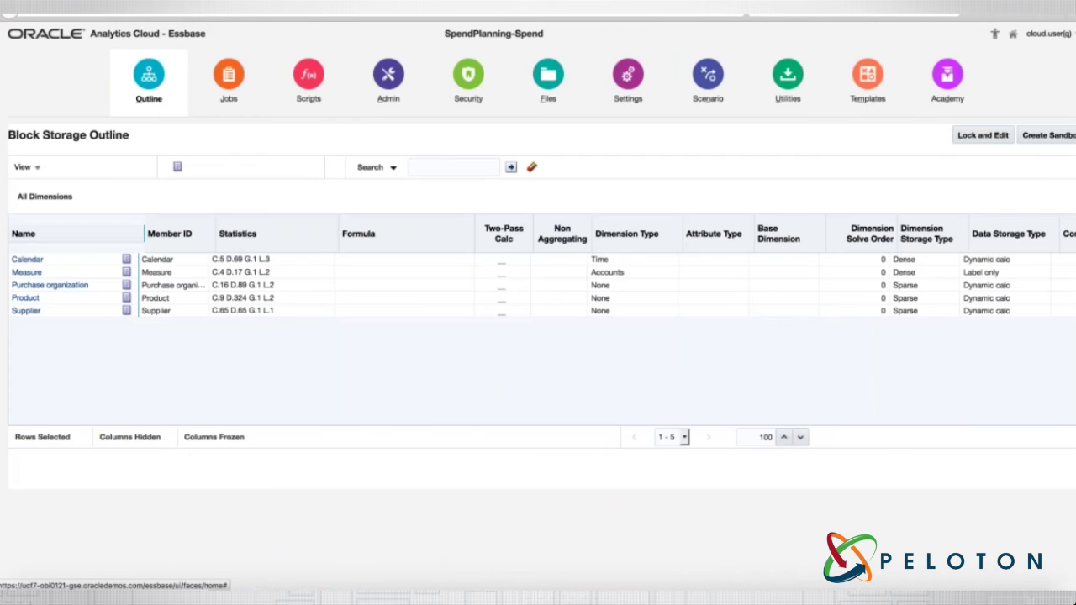
click(556, 95)
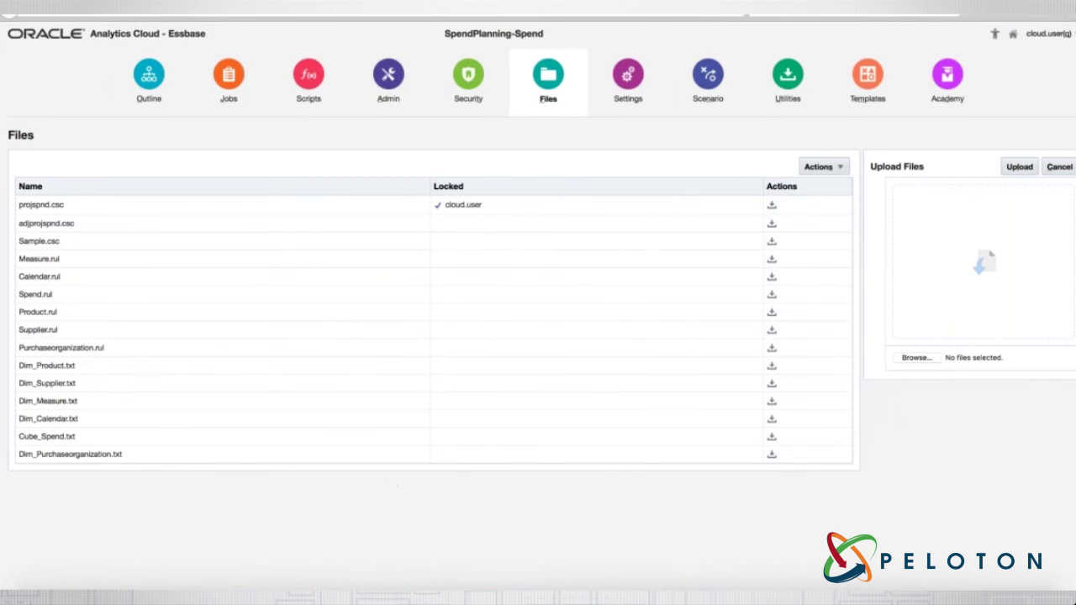
Switch to the Demo Basic workbook in Excel and review its Cube.Settings and Cube.Generations sheets
click(626, 593)
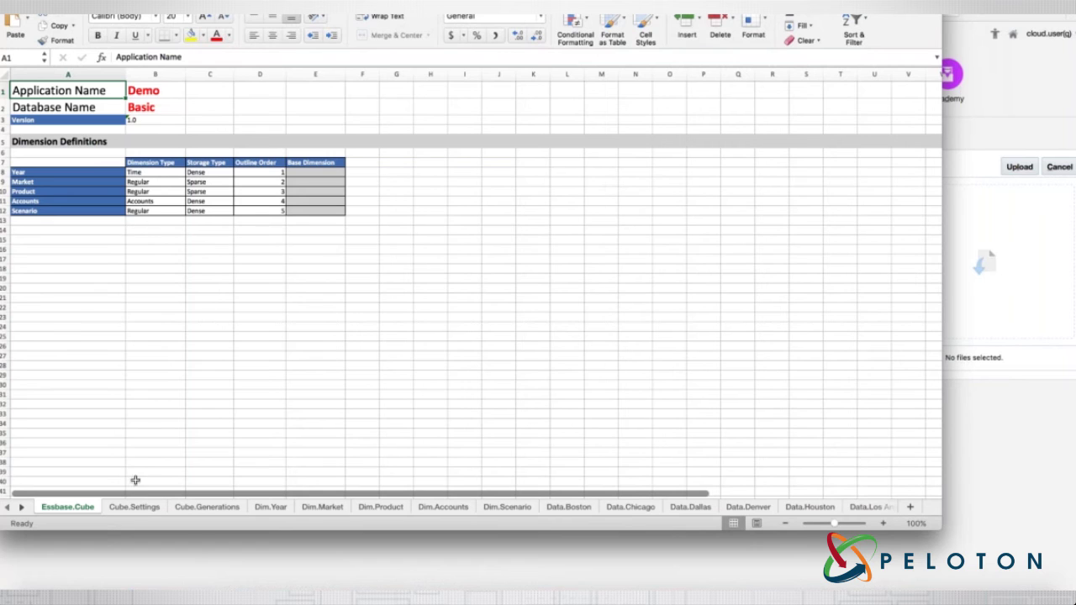
click(134, 507)
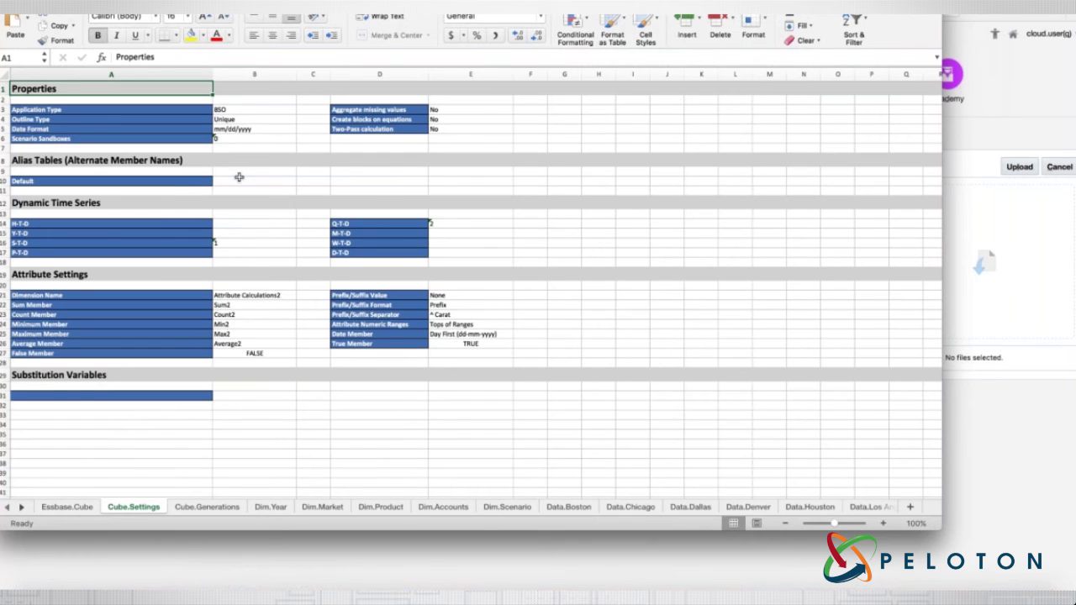
click(238, 295)
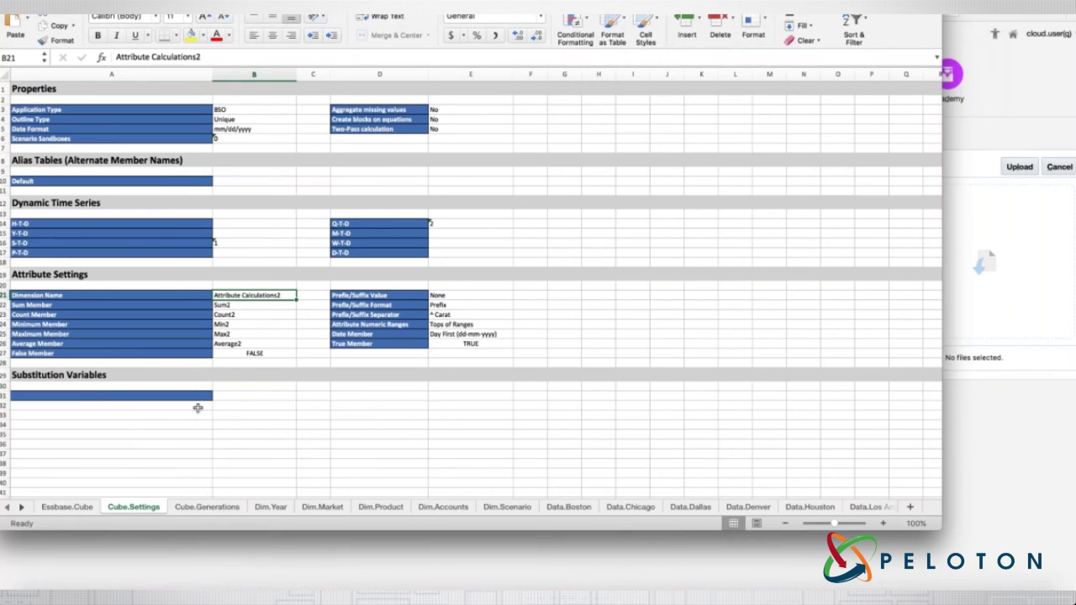
click(204, 507)
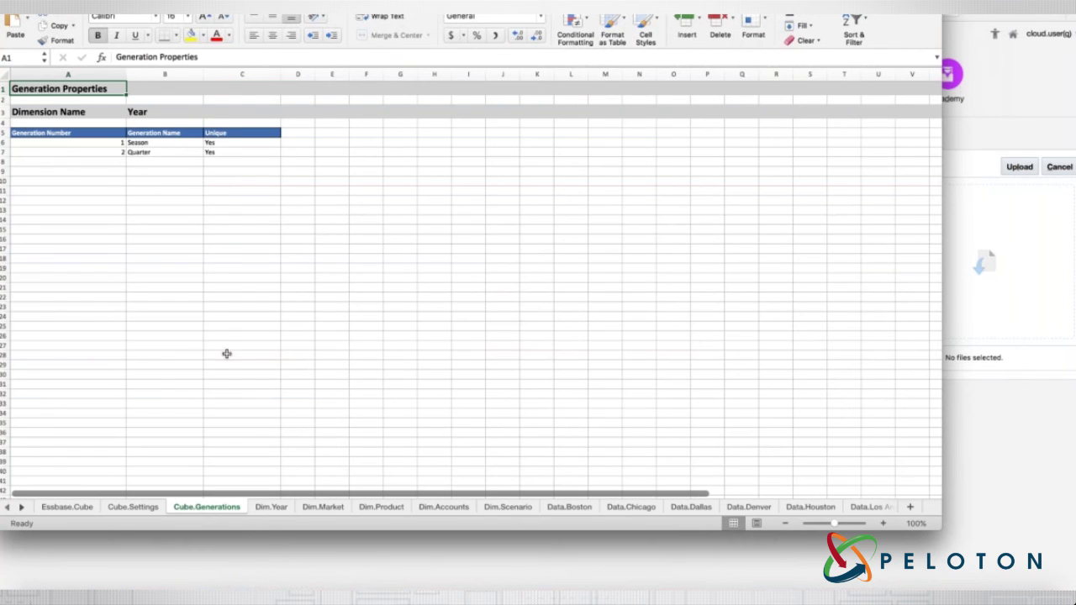
Review the dimension sheets for Year, Market, Product, Accounts and Scenario
click(269, 508)
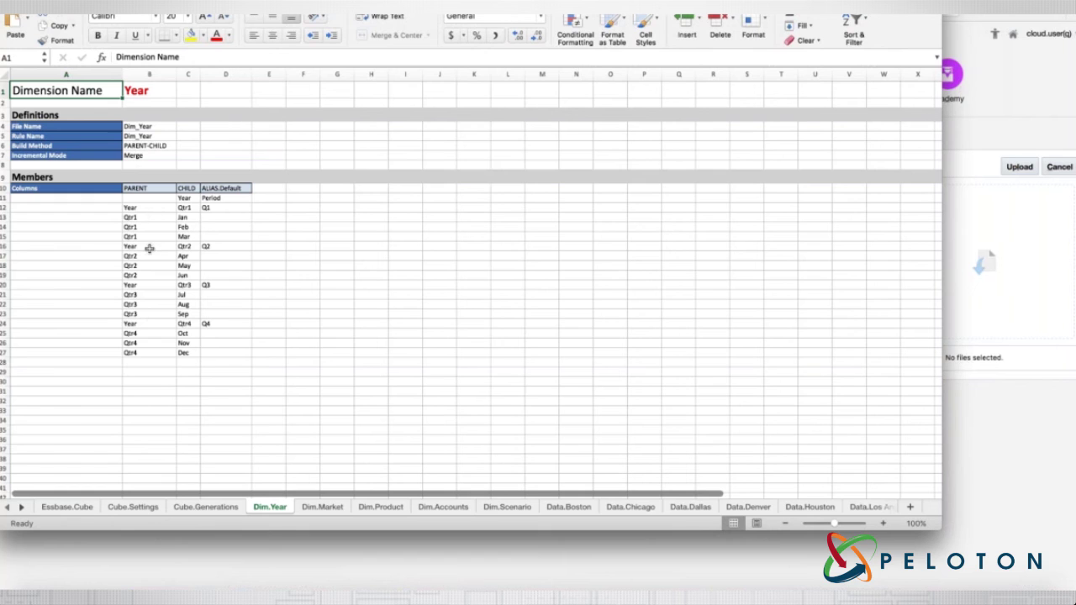
click(314, 507)
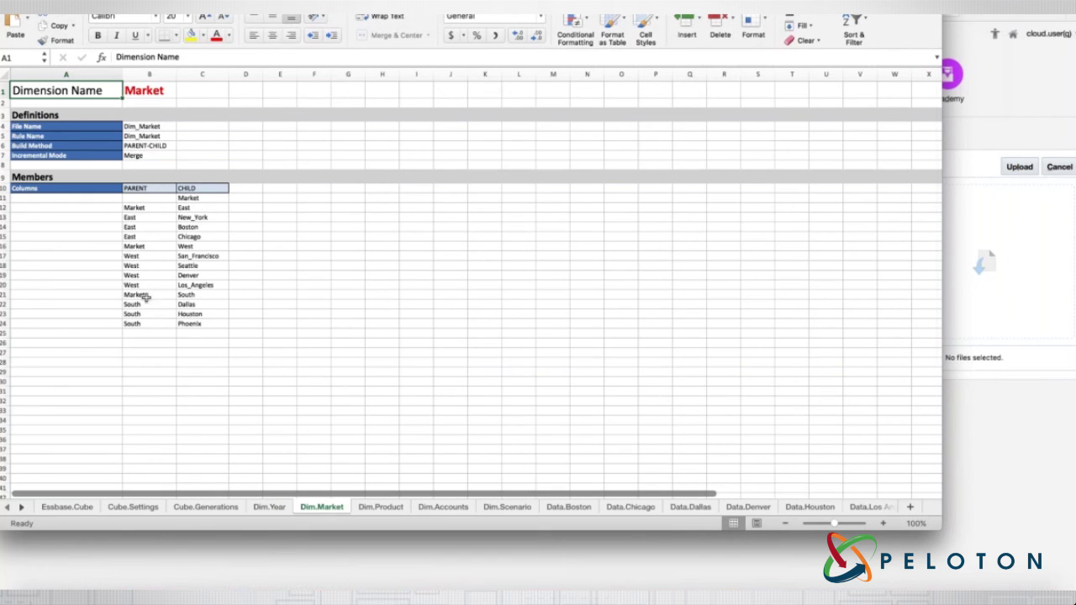
click(384, 507)
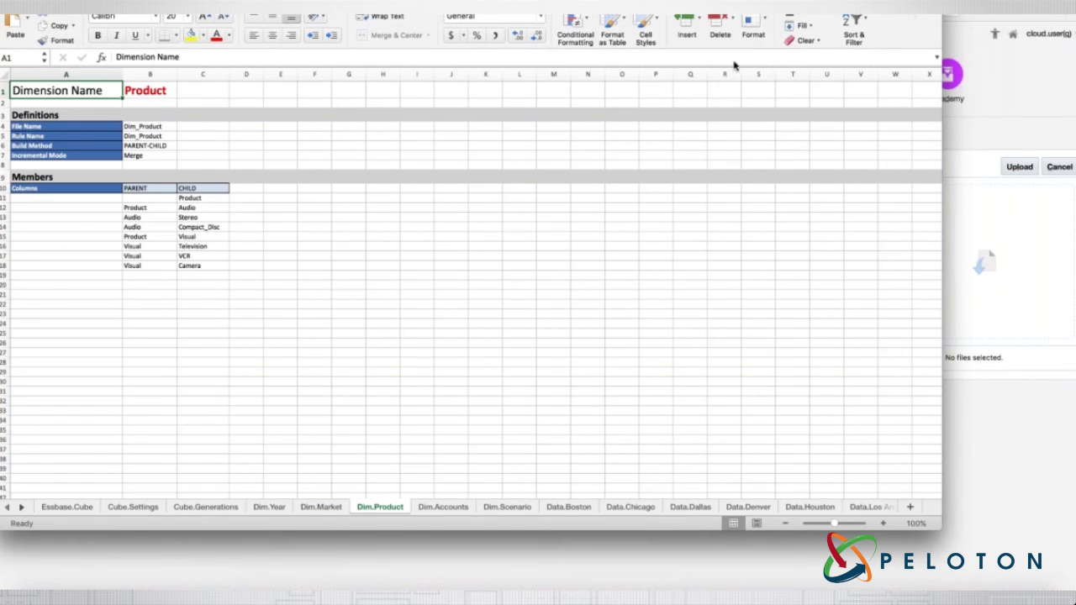
click(443, 508)
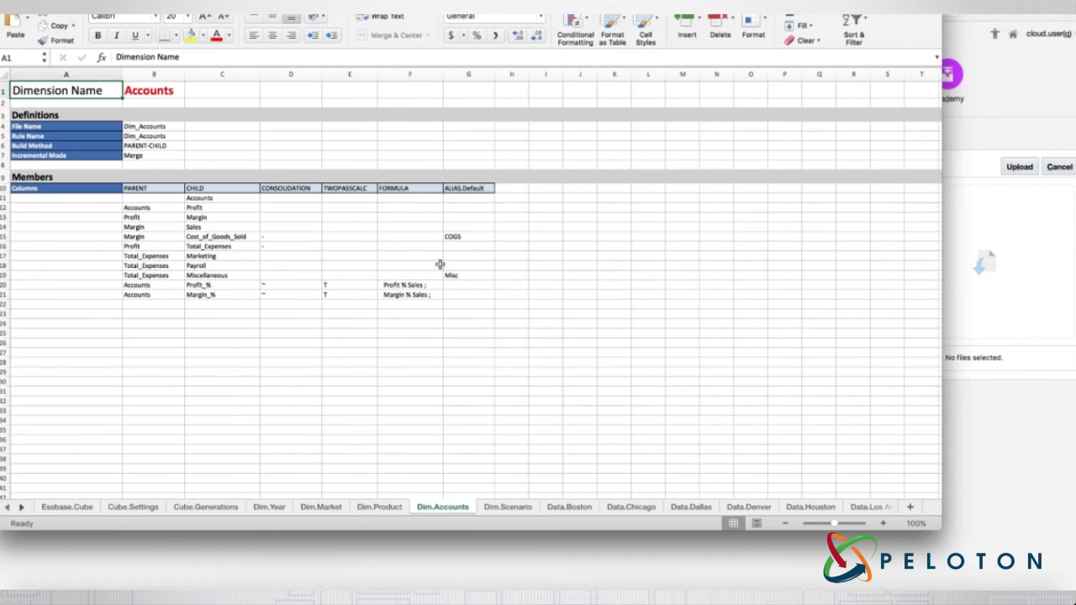
click(507, 507)
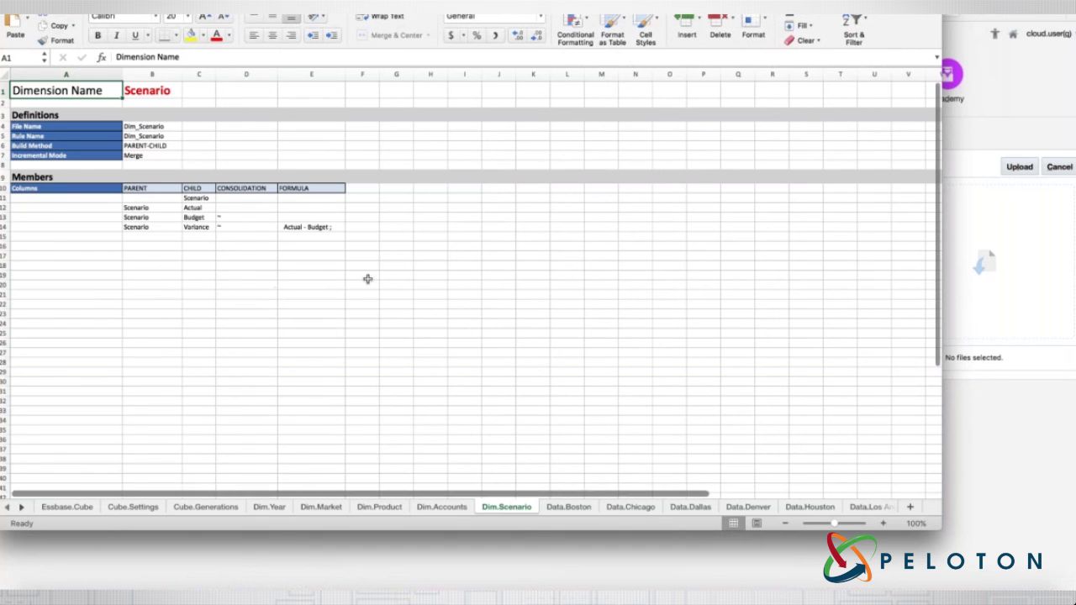
Examine the load definitions, dimension columns and measure columns on the Data.Boston sheet
click(570, 508)
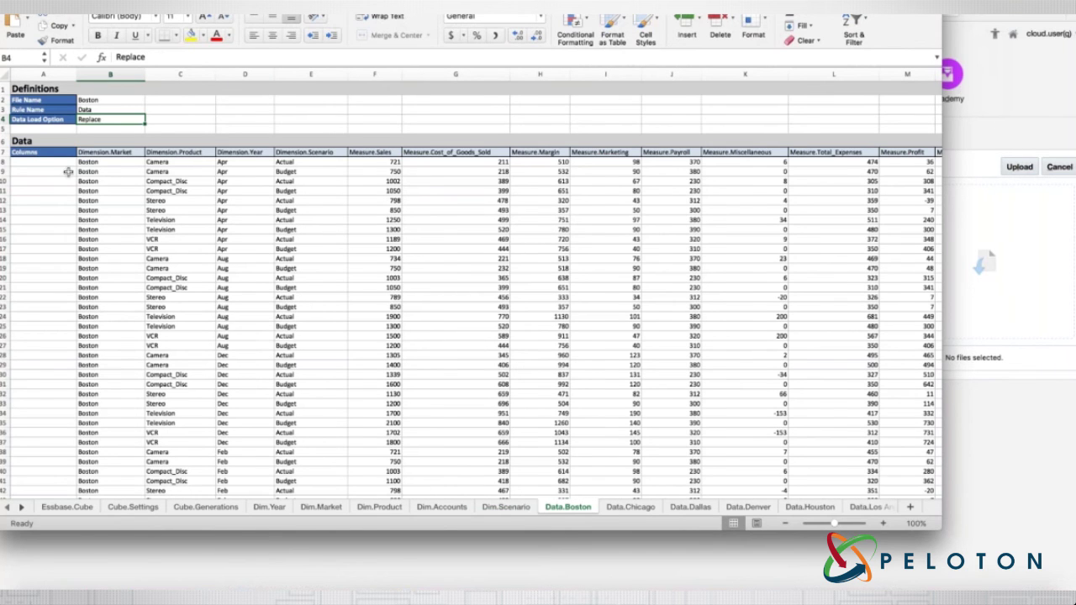
scroll(98, 206, down, 1)
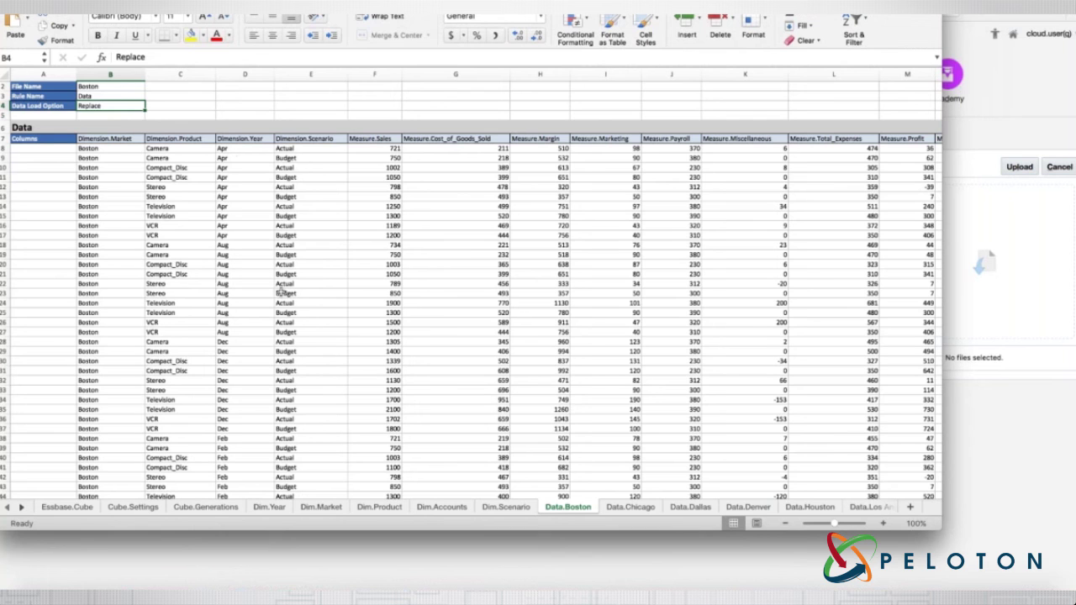
scroll(653, 299, right, 1)
scroll(653, 299, down, 1)
scroll(653, 299, right, 5)
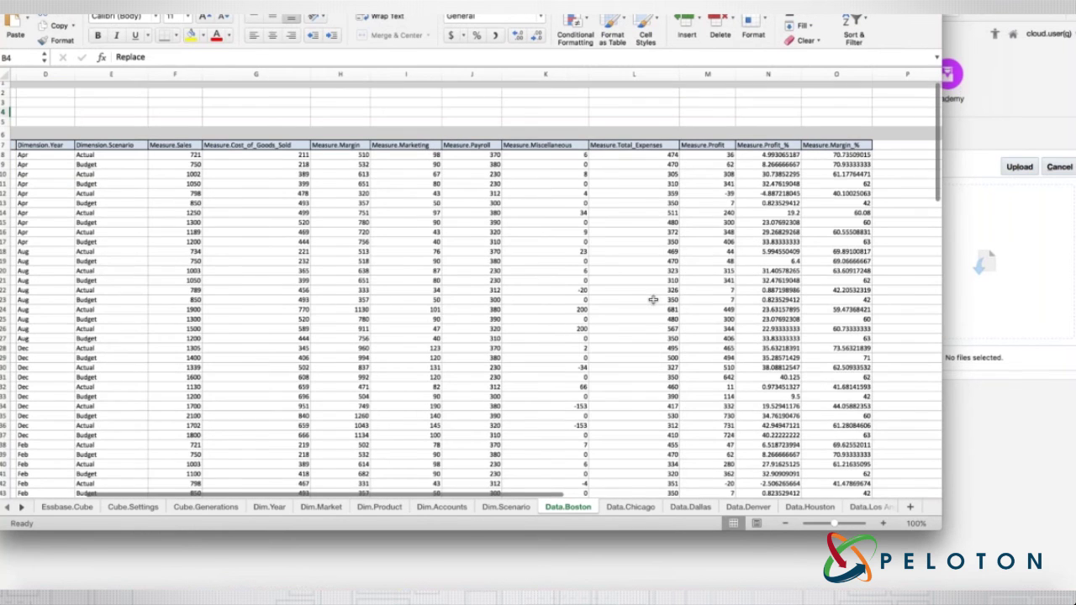
scroll(654, 300, left, 5)
scroll(653, 300, up, 1)
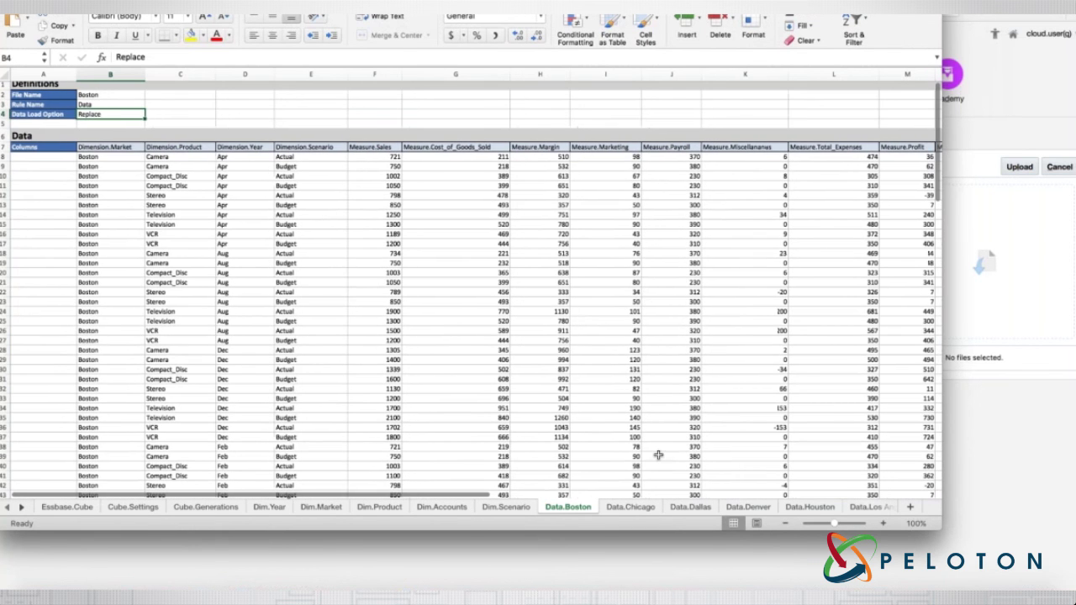
Look through the Chicago, Dallas, Denver, Houston and Los Angeles data sheets and bring the remaining sheet names into reach
click(629, 507)
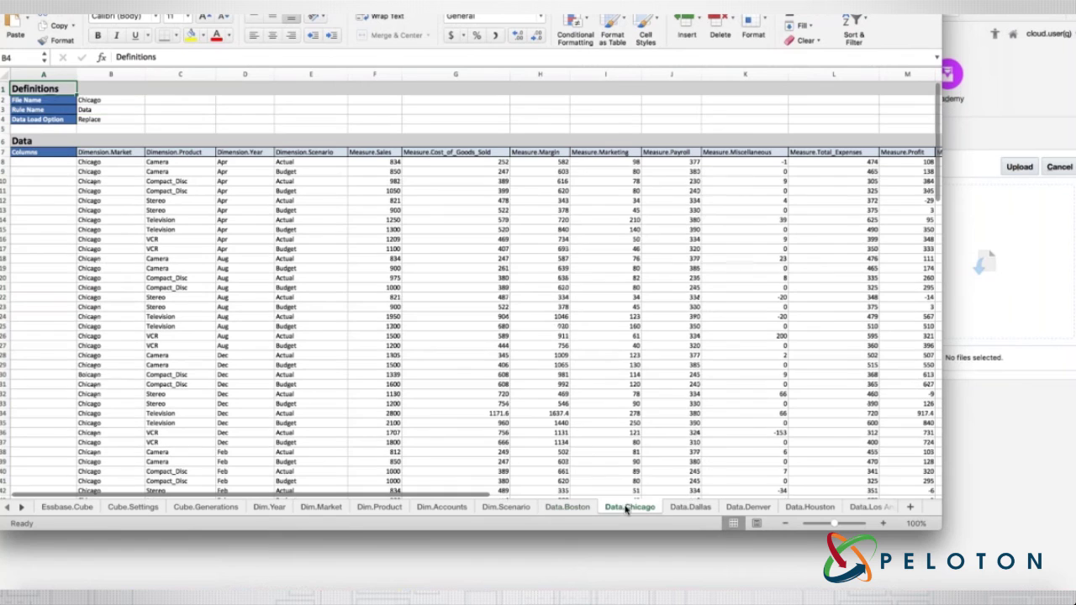
click(447, 318)
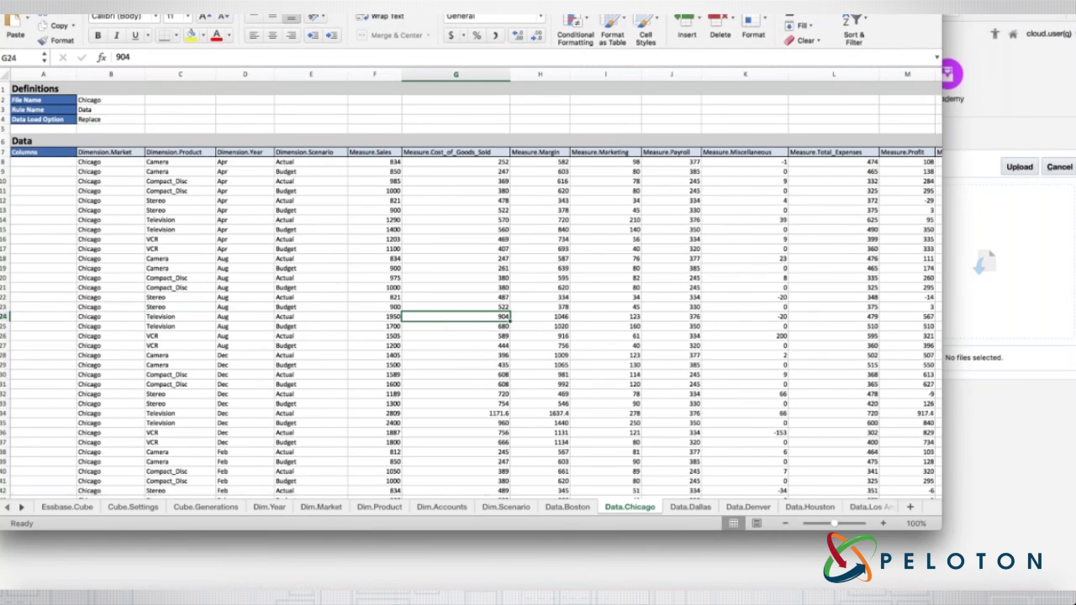
click(688, 508)
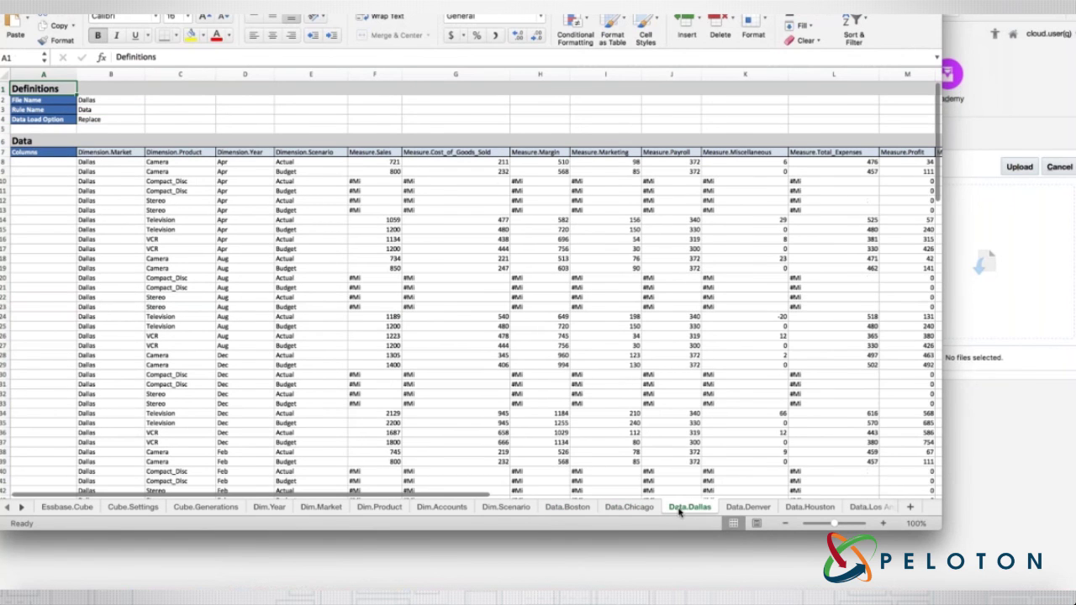
click(745, 508)
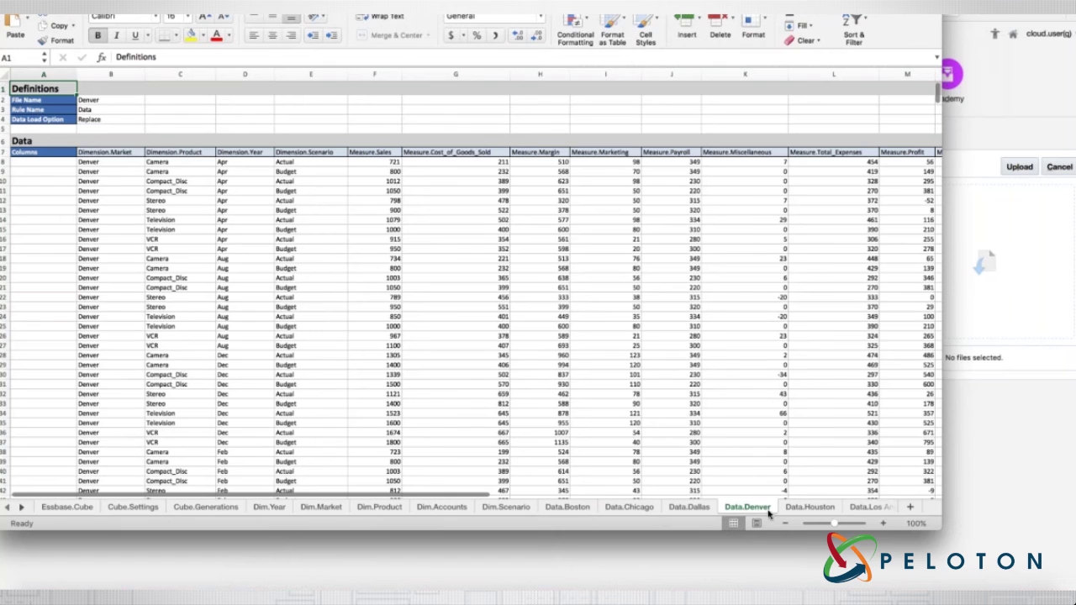
click(809, 509)
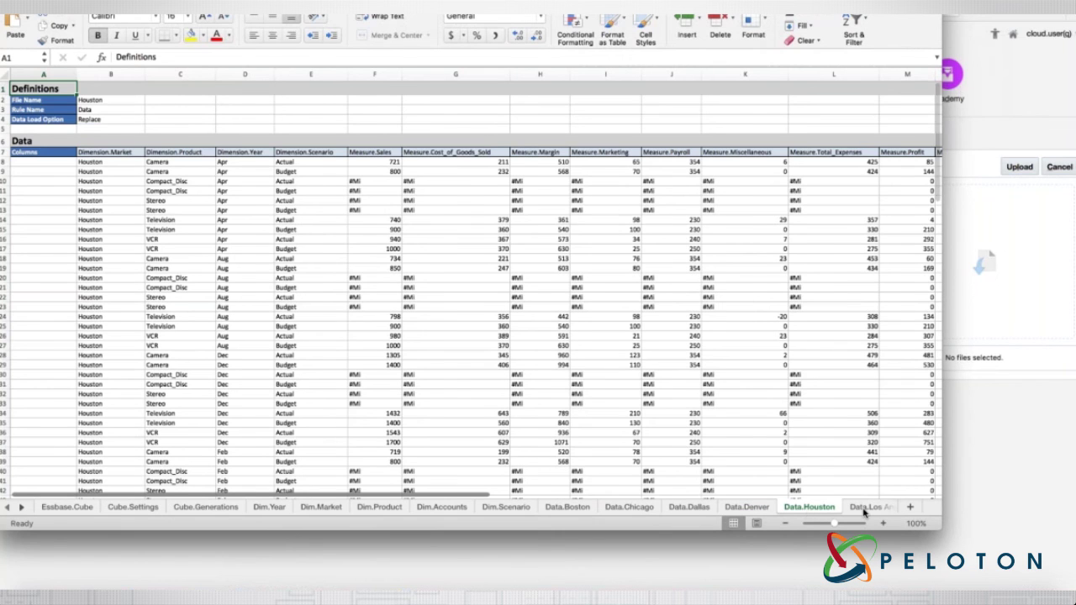
click(864, 509)
click(20, 508)
click(21, 508)
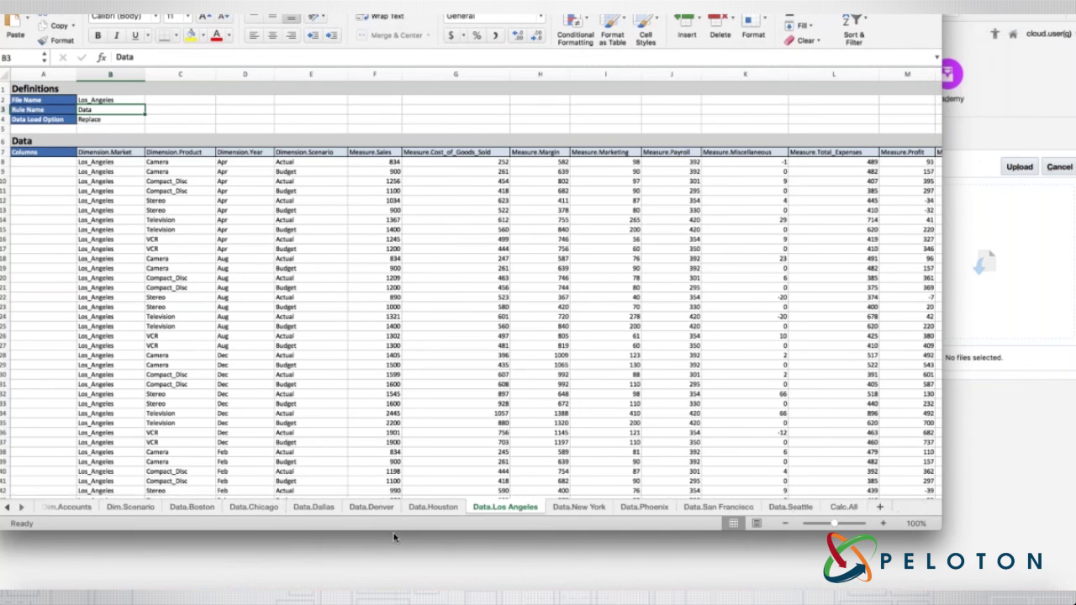
Look through the New York, Phoenix, San Francisco and Seattle data sheets, and review the calculation script on the Calc.All sheet
click(583, 510)
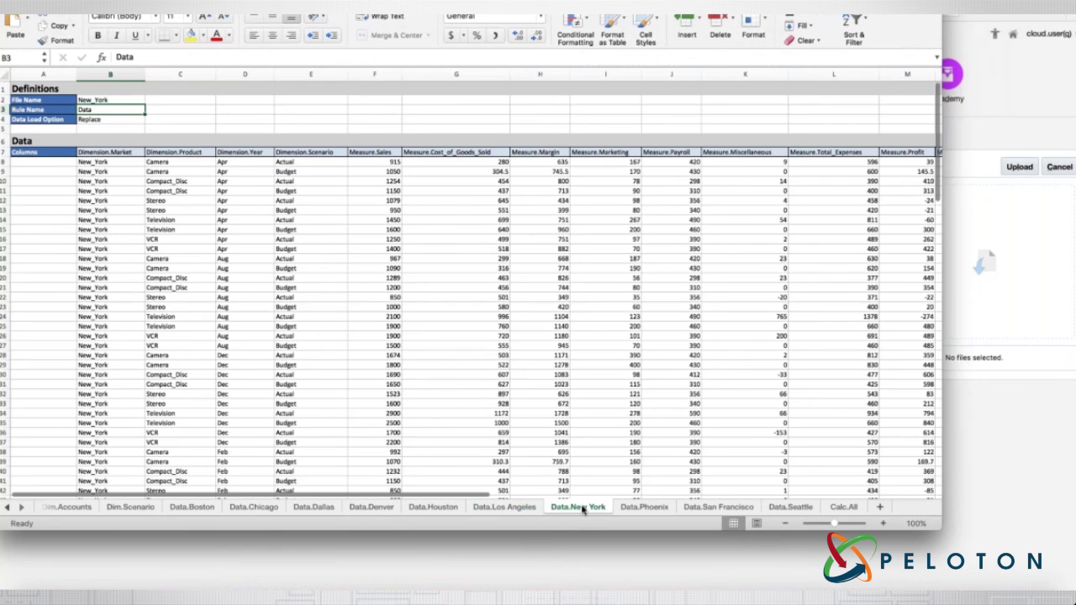
click(637, 508)
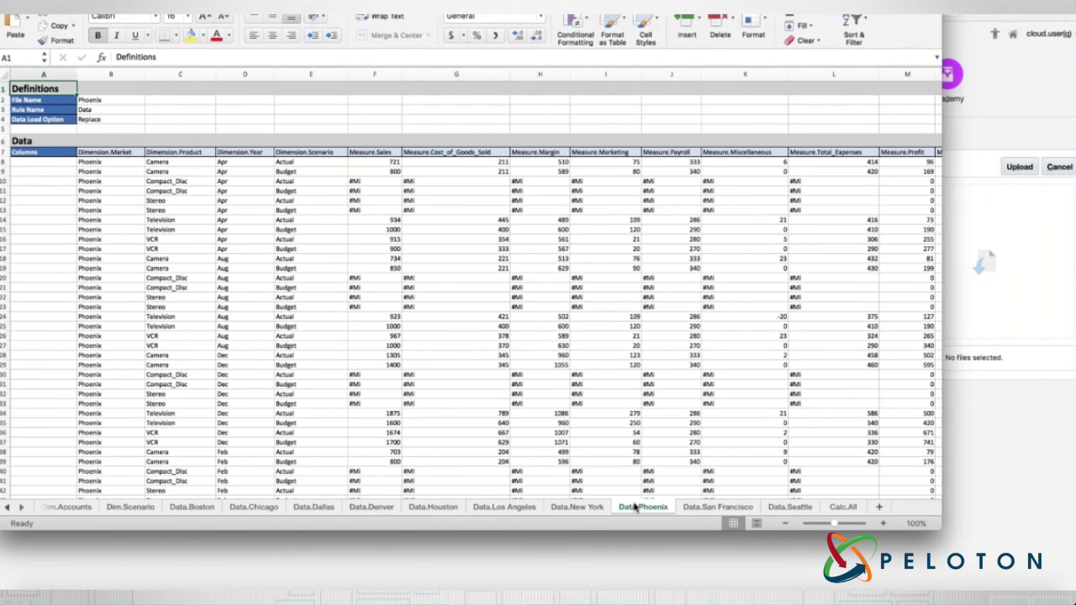
click(697, 509)
click(780, 508)
click(841, 507)
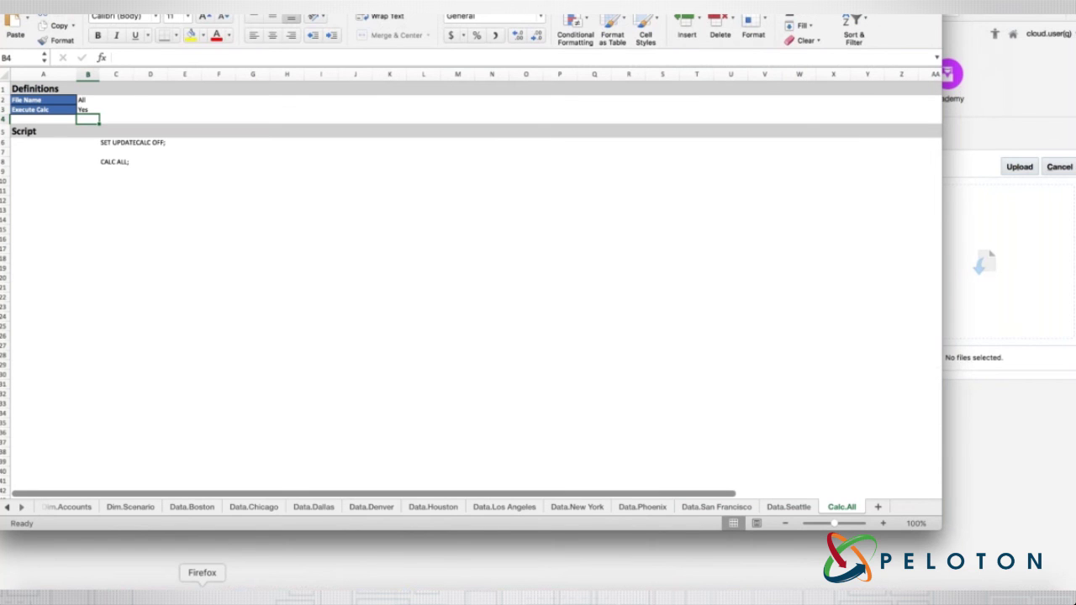
Switch back to the Essbase page in Firefox and return to the home page with the application list
click(202, 592)
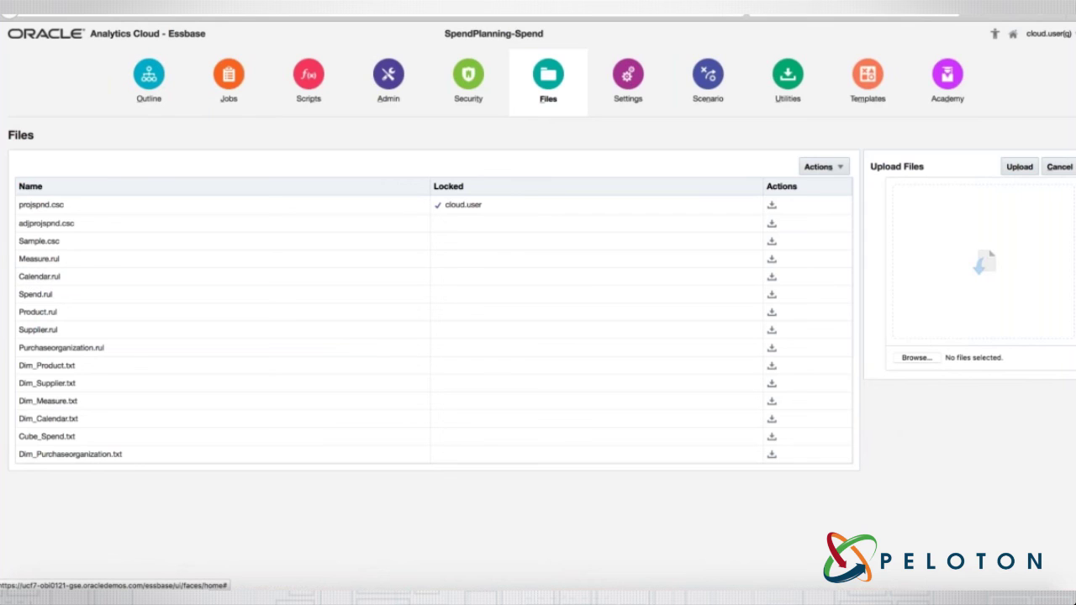
click(143, 68)
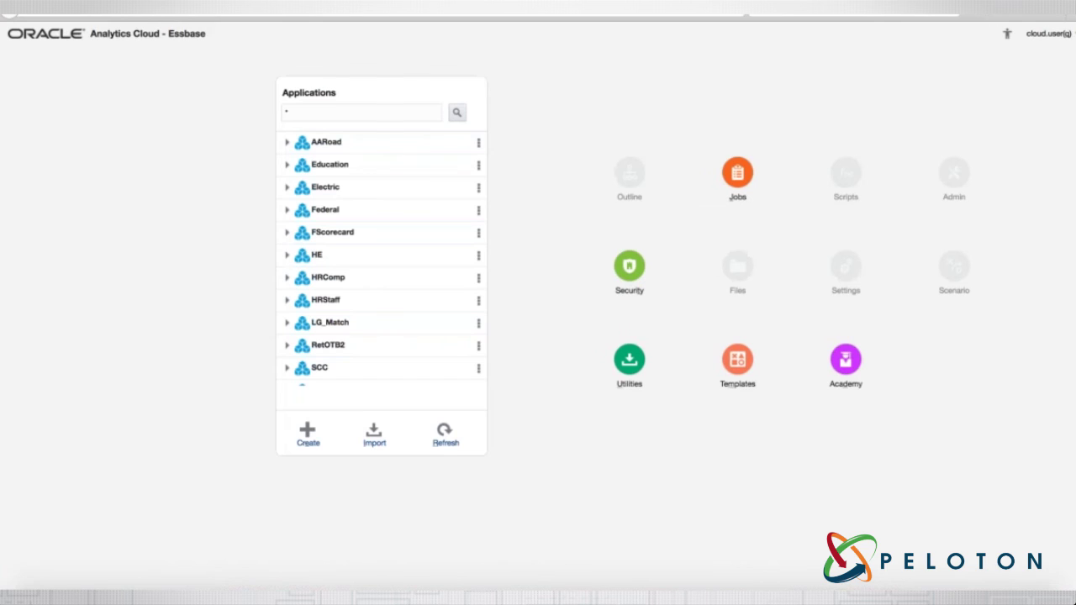
Start a cube import from the Demo_Basic.xlsx workbook, with Demo as the application and Basic as the cube
click(373, 439)
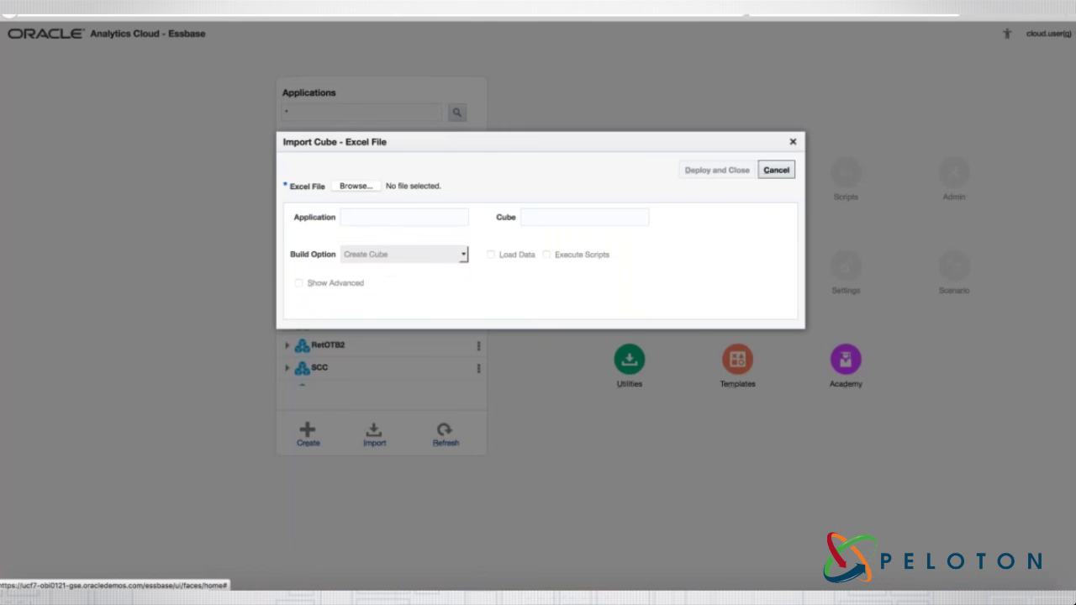
click(360, 186)
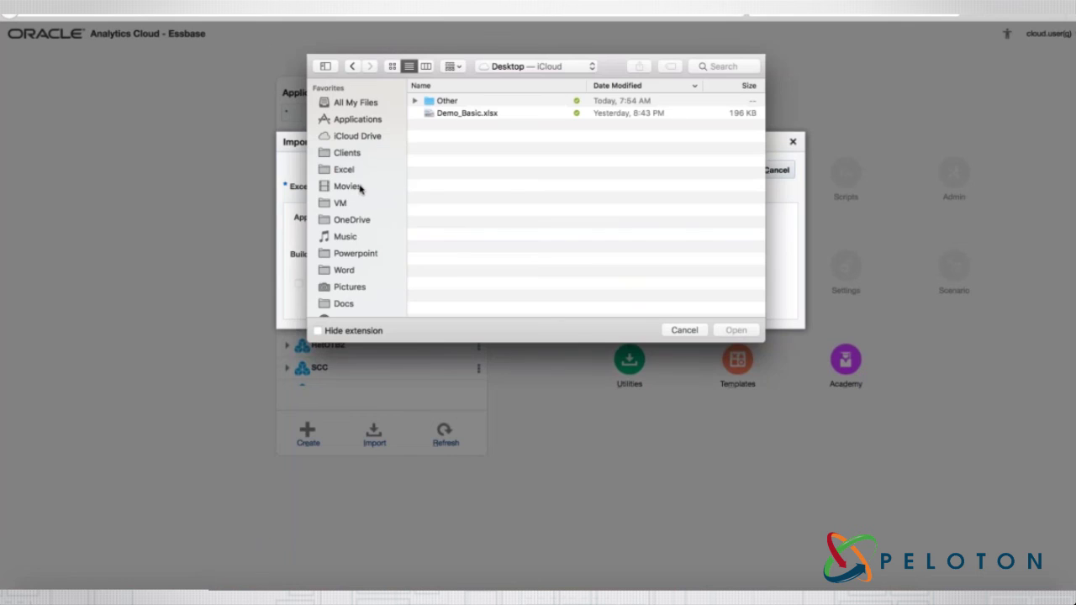
click(467, 112)
click(725, 330)
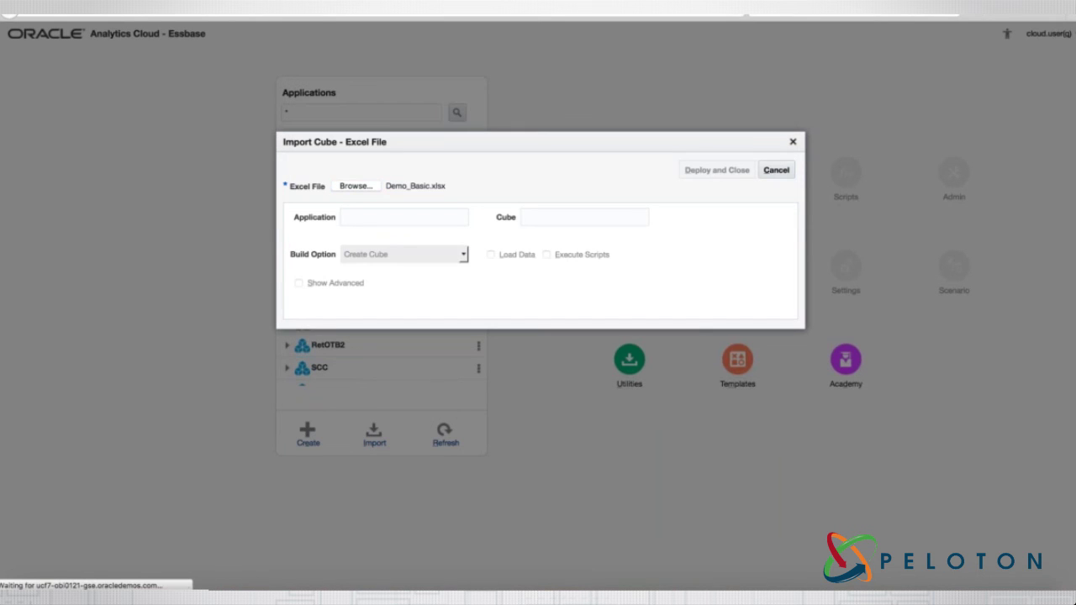
text(Sample)
text(Basic)
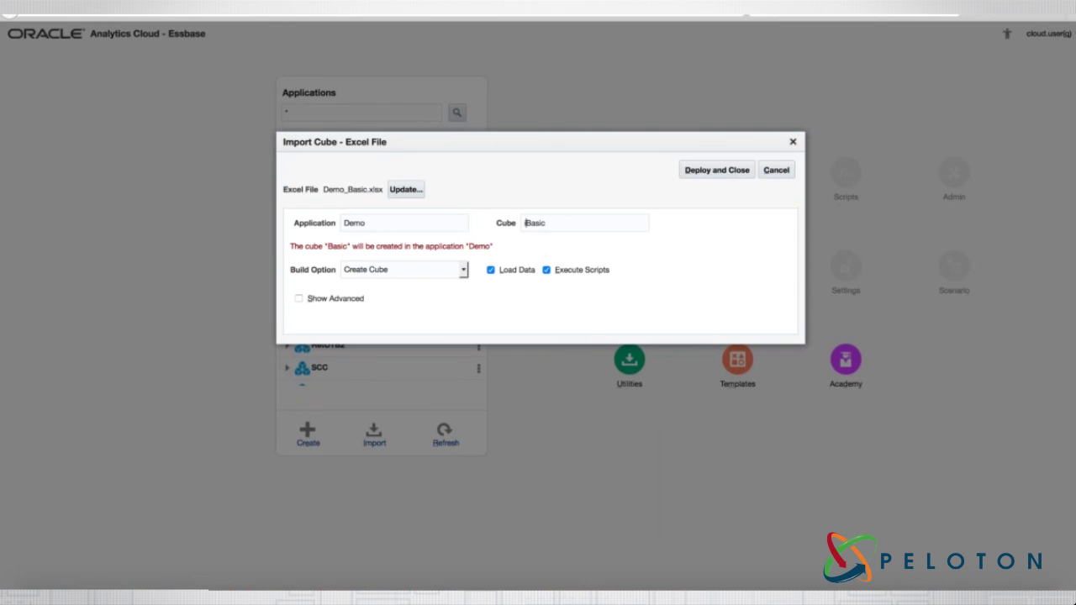
Review the available build options for the cube import, keep Create Cube, and cancel the import without deploying
click(462, 270)
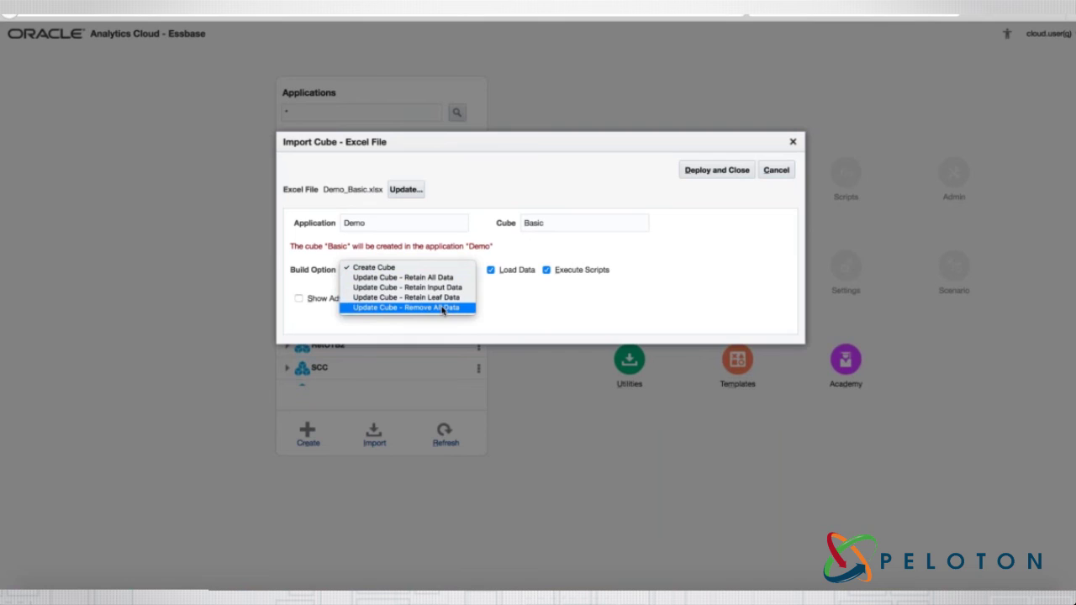
click(519, 300)
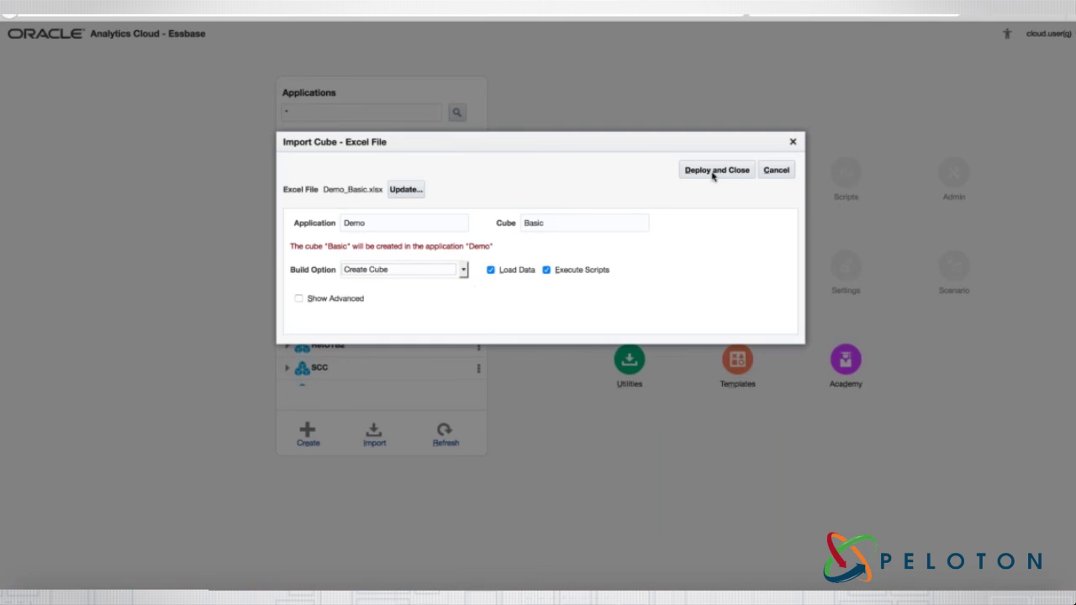
click(777, 171)
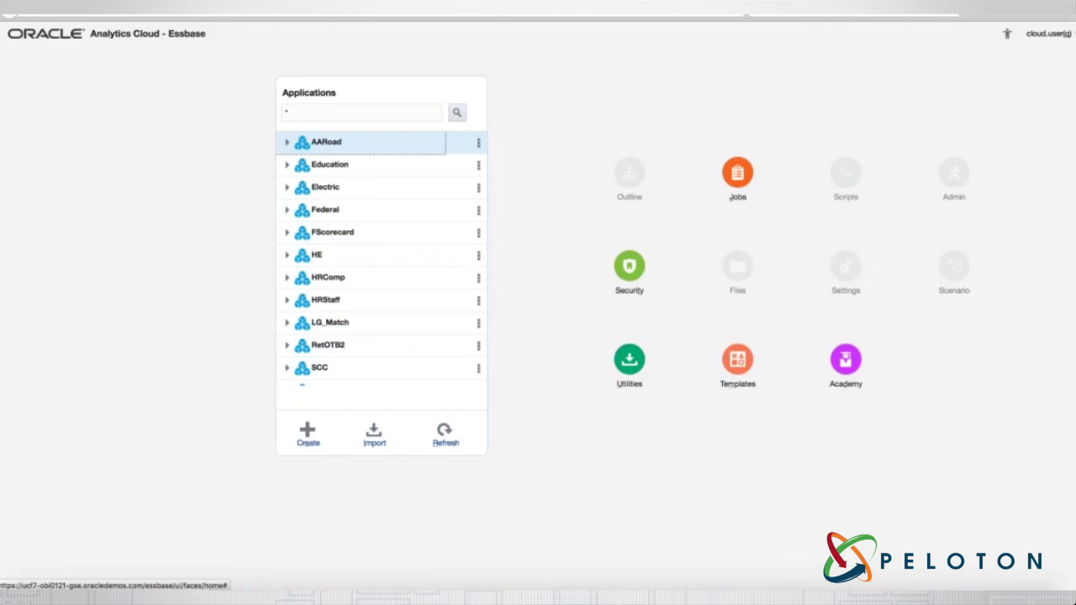
Select the Spend cube under the SpendPlanning application and open the list of templates
scroll(378, 302, down, 3)
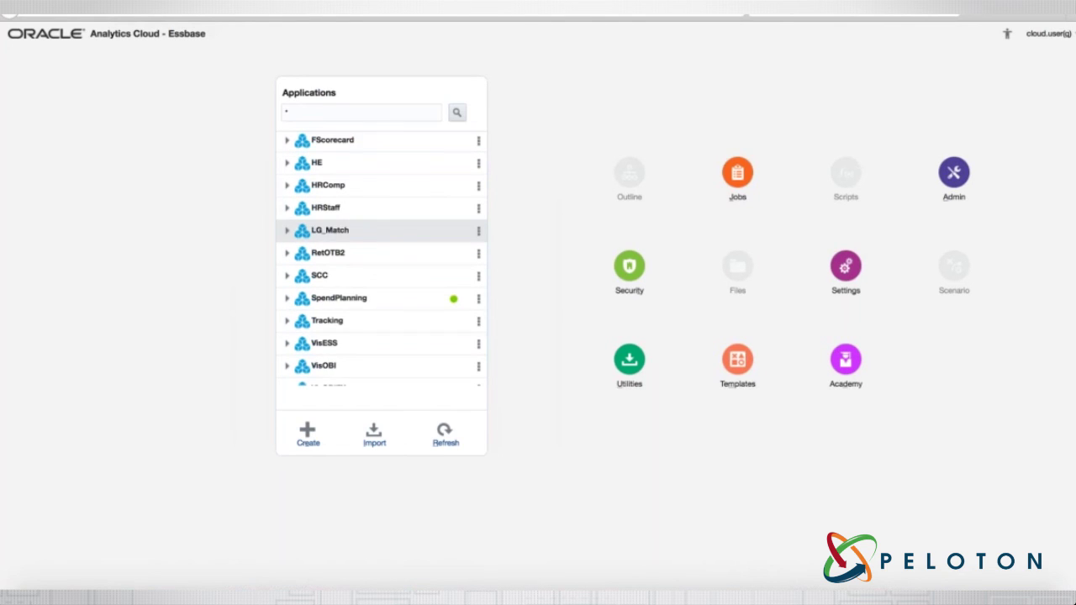
drag(301, 283, 479, 290)
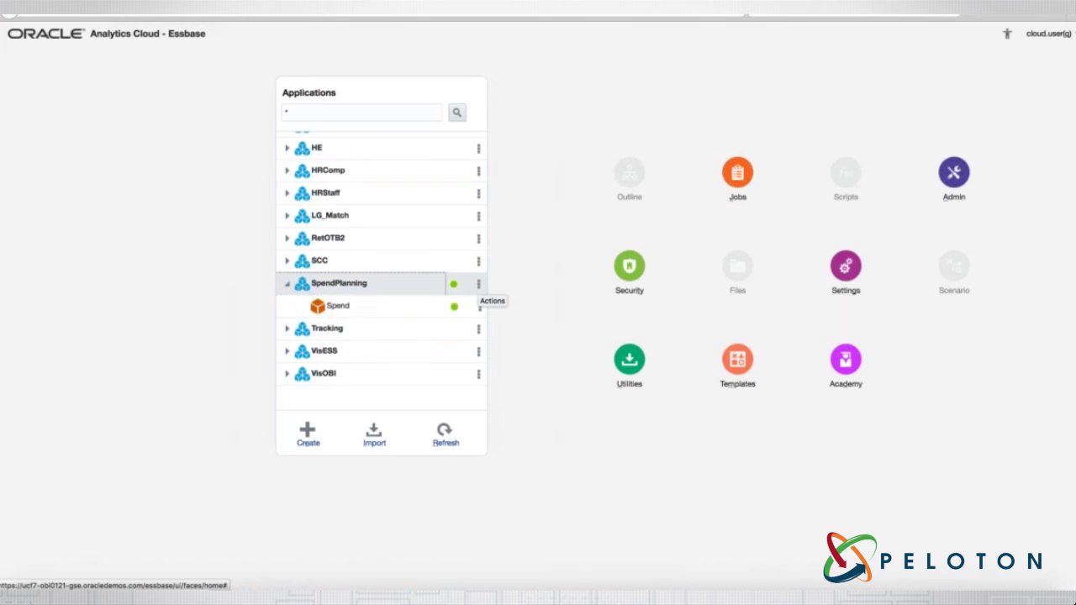
click(454, 306)
click(737, 362)
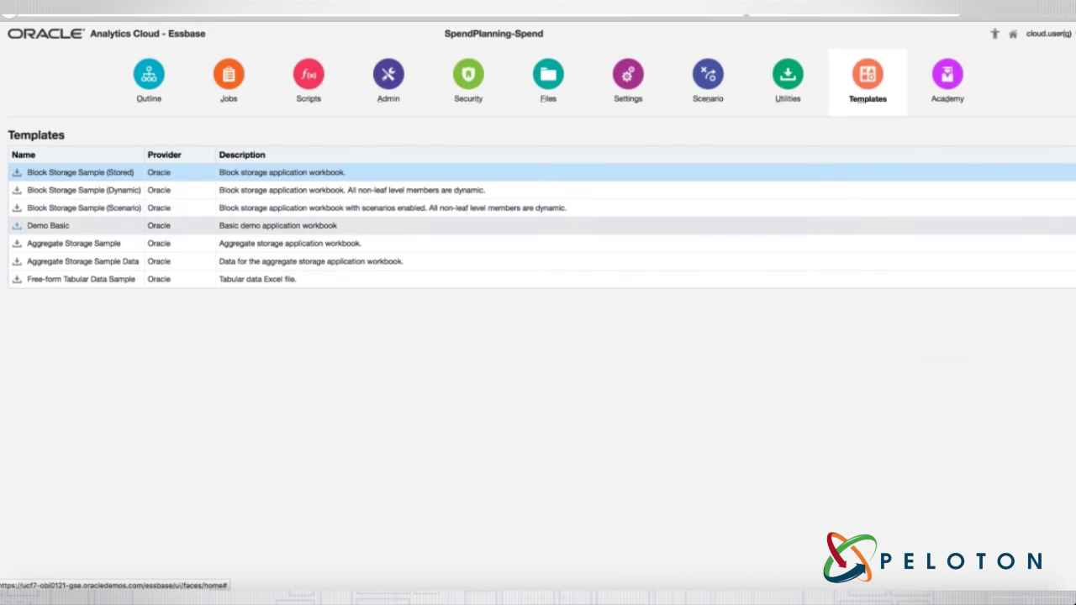
Download the Aggregate Storage Sample Data template, open ASO_Sample_Data.txt from the Downloads folder, and close both windows
click(16, 229)
click(16, 261)
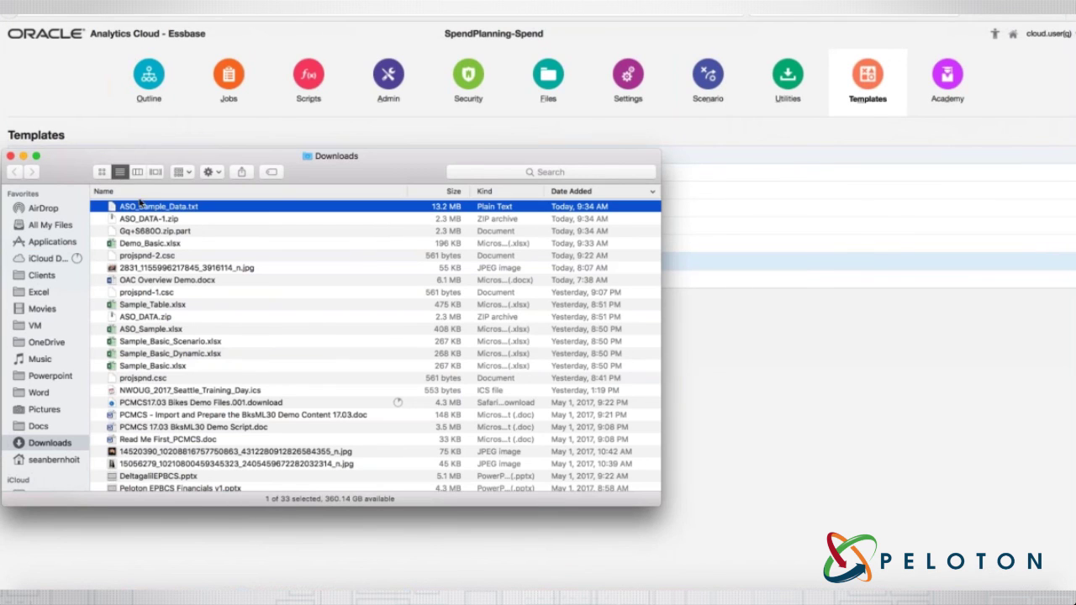
double_click(128, 208)
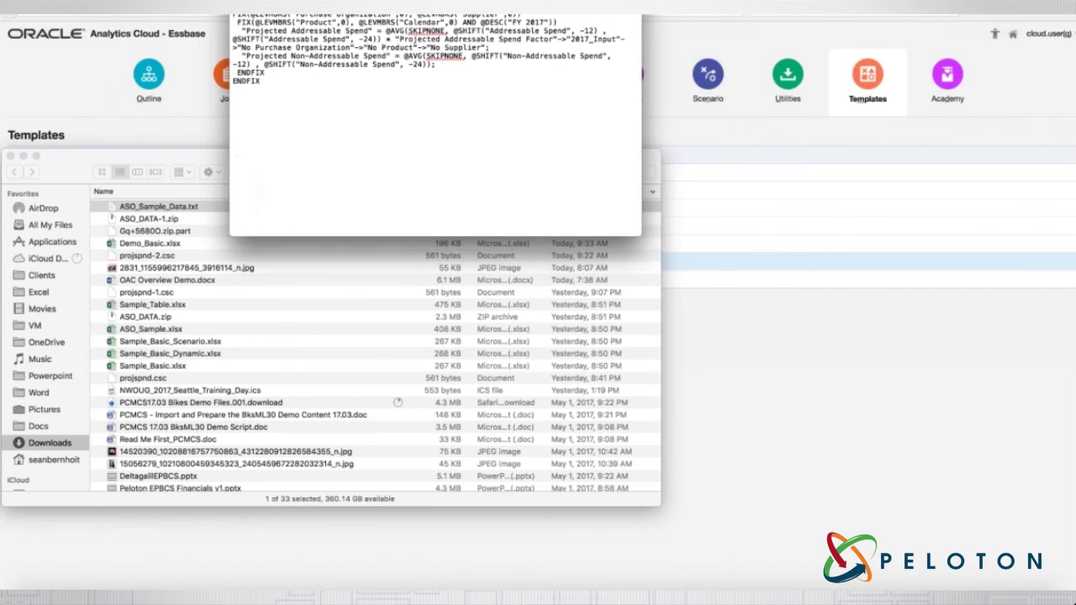
key(super+w)
click(10, 156)
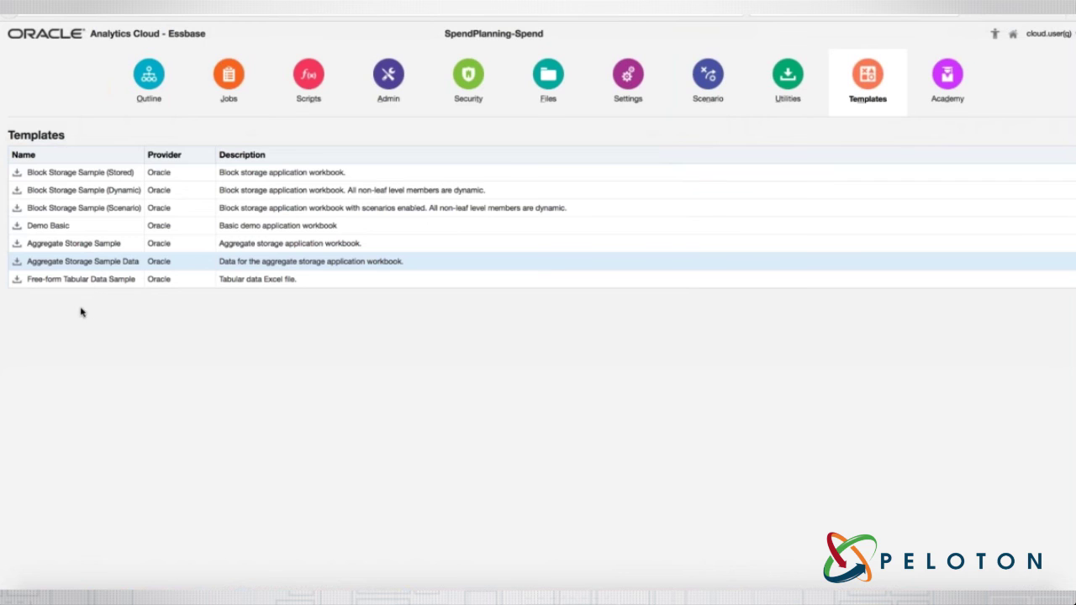
Open the Free-form Tabular Data Sample template, Sample_Table.xlsx, in Microsoft Excel and enlarge its window
click(21, 284)
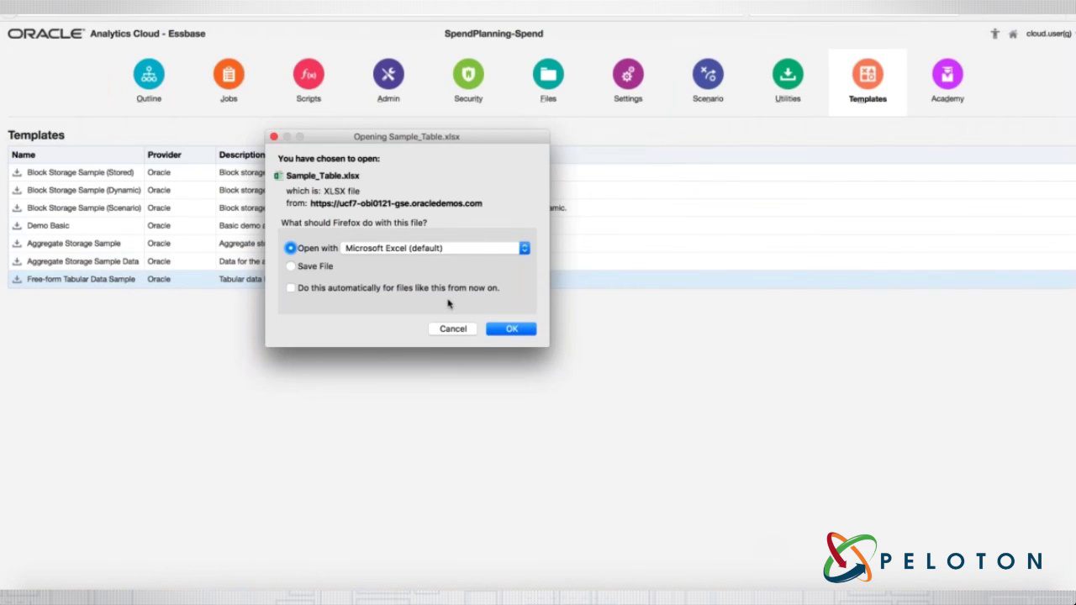
click(505, 330)
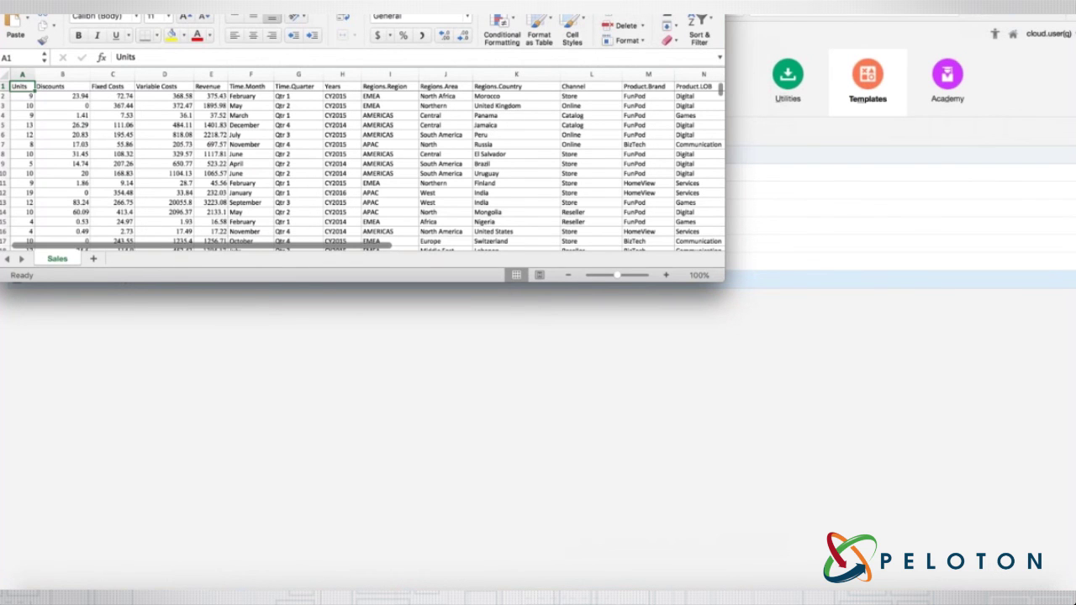
click(869, 378)
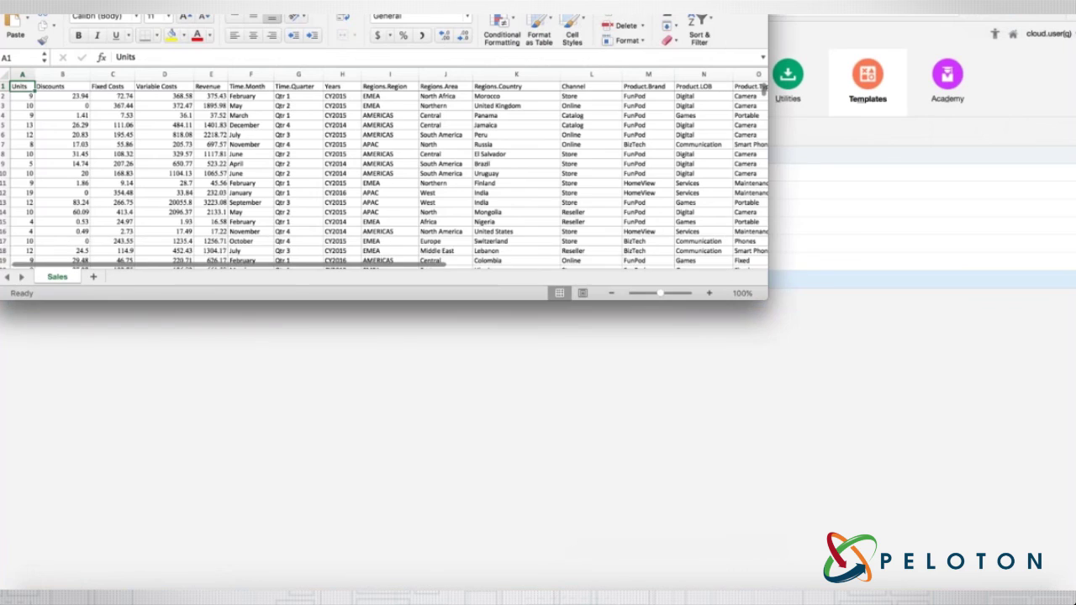